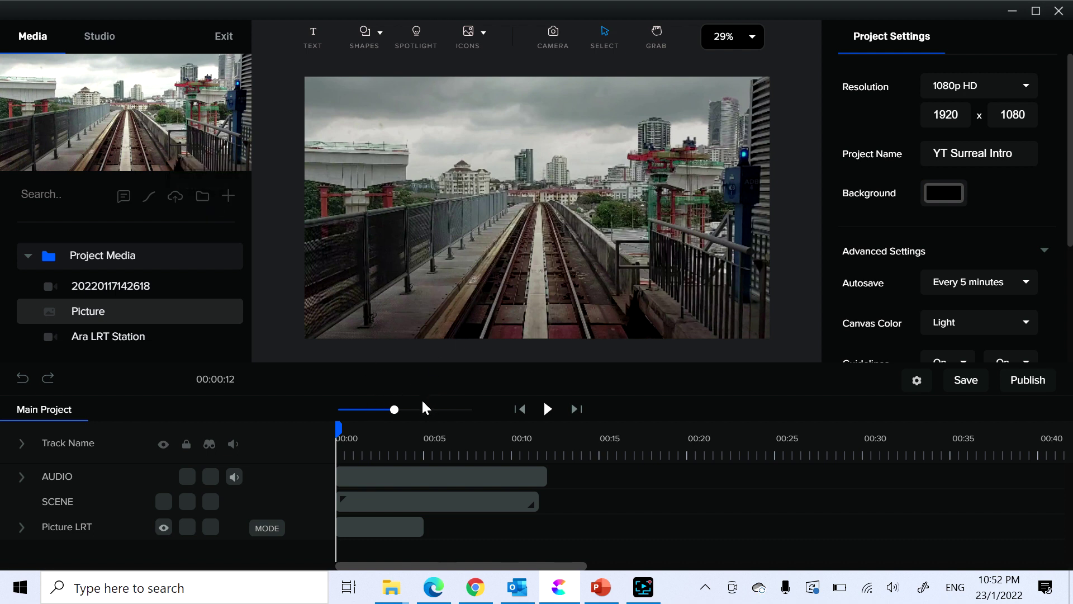
- Play back the SCENE intro and move the playhead to about 00:15
click(380, 503)
click(551, 411)
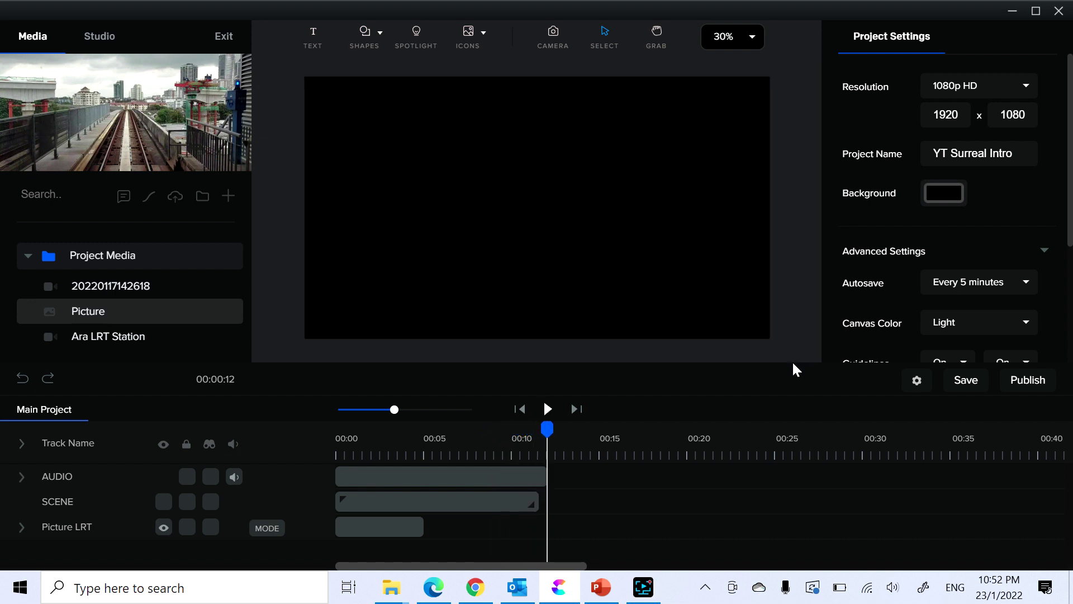
drag(790, 360, 791, 290)
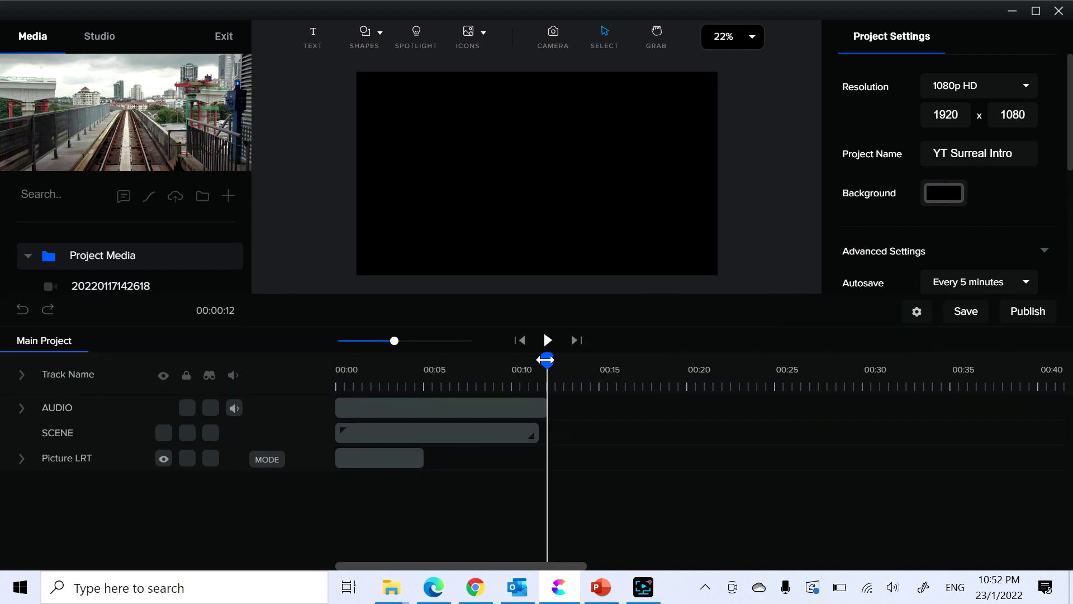
drag(546, 360, 598, 358)
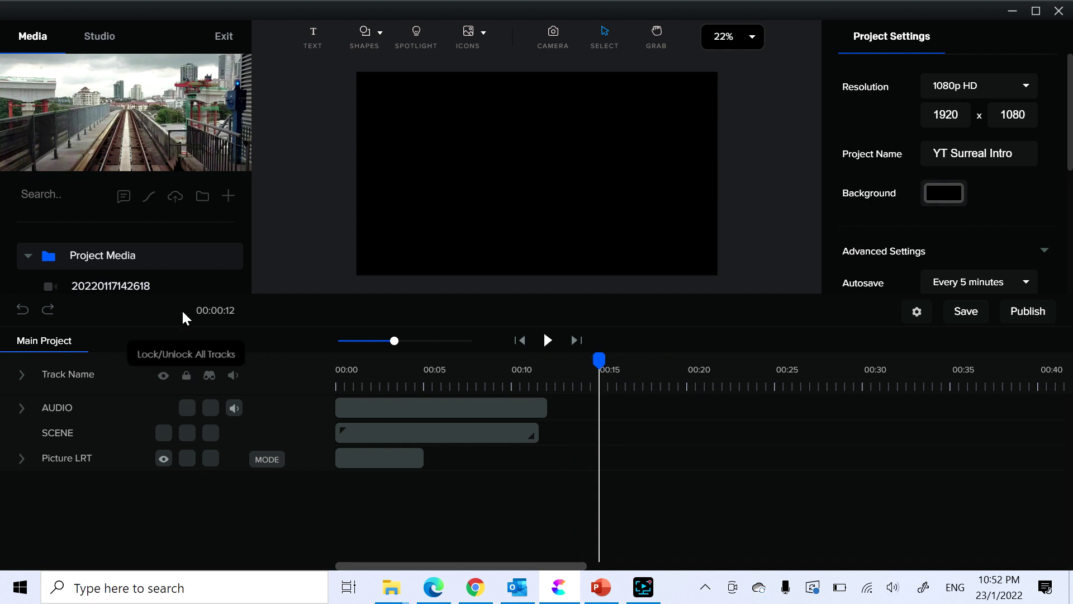
drag(284, 298, 274, 380)
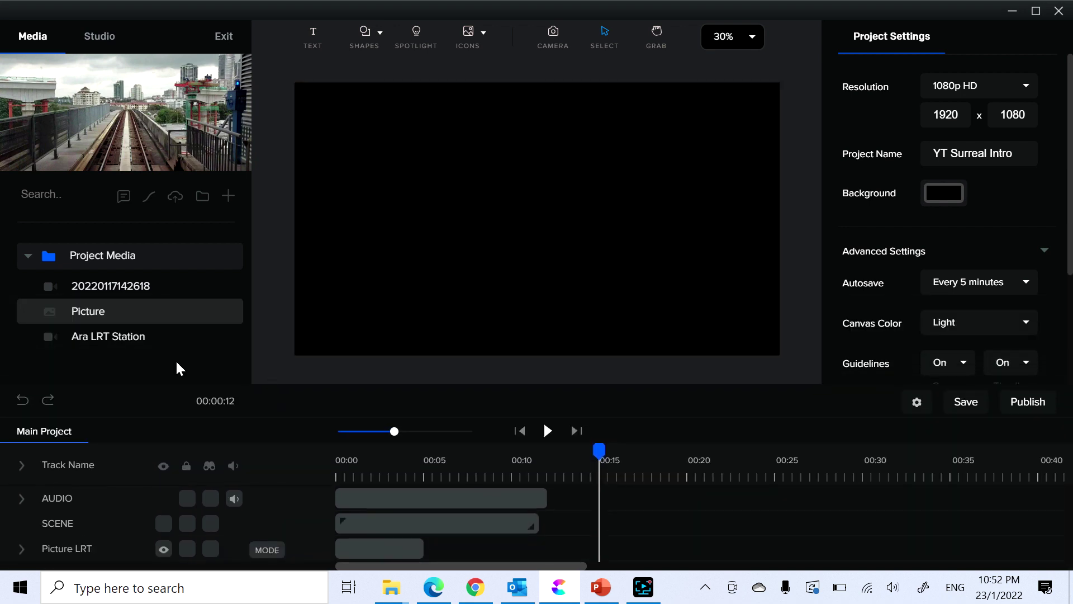
- Preview the media items and drop Picture onto a new track at 00:15
click(95, 341)
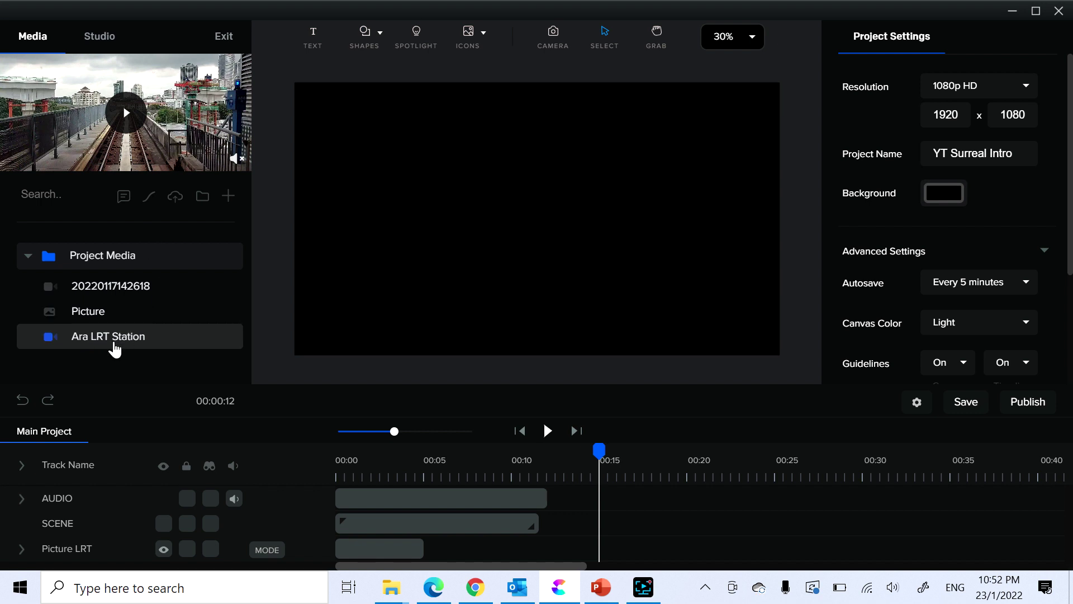
click(89, 316)
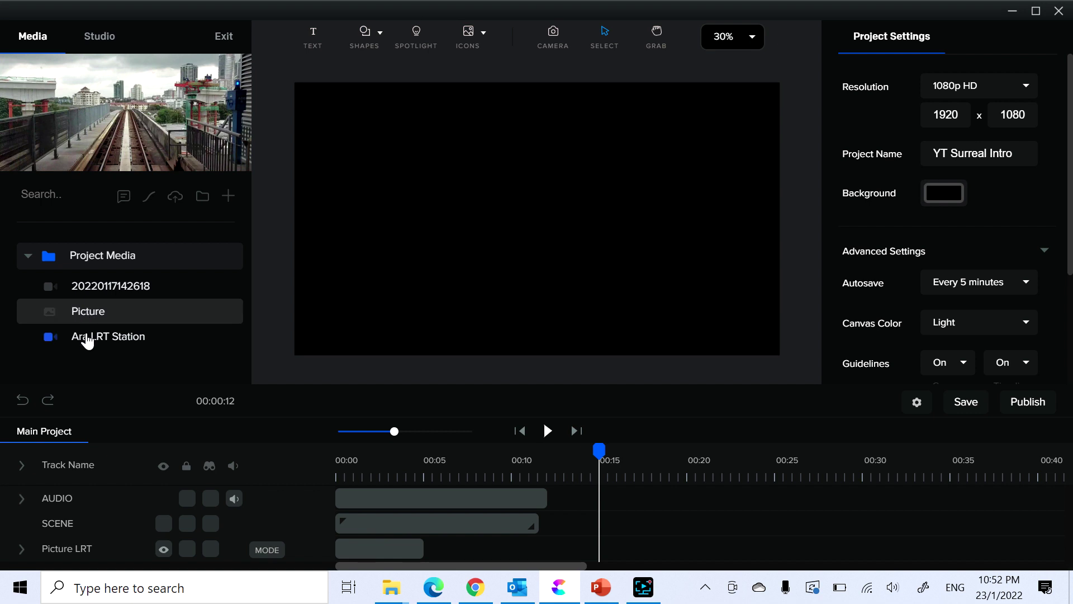
click(88, 340)
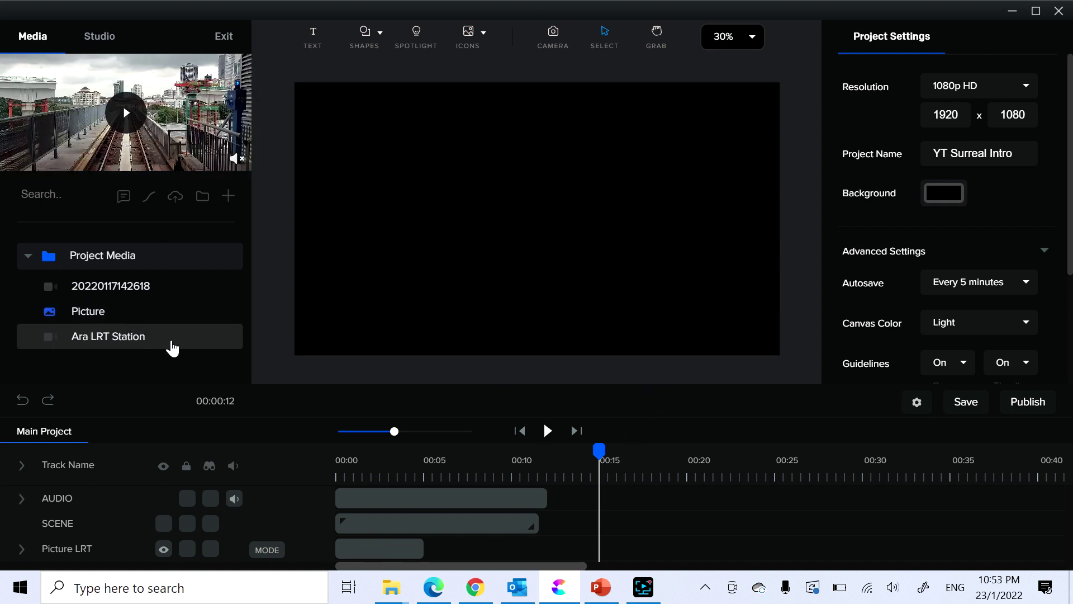
drag(481, 383, 498, 311)
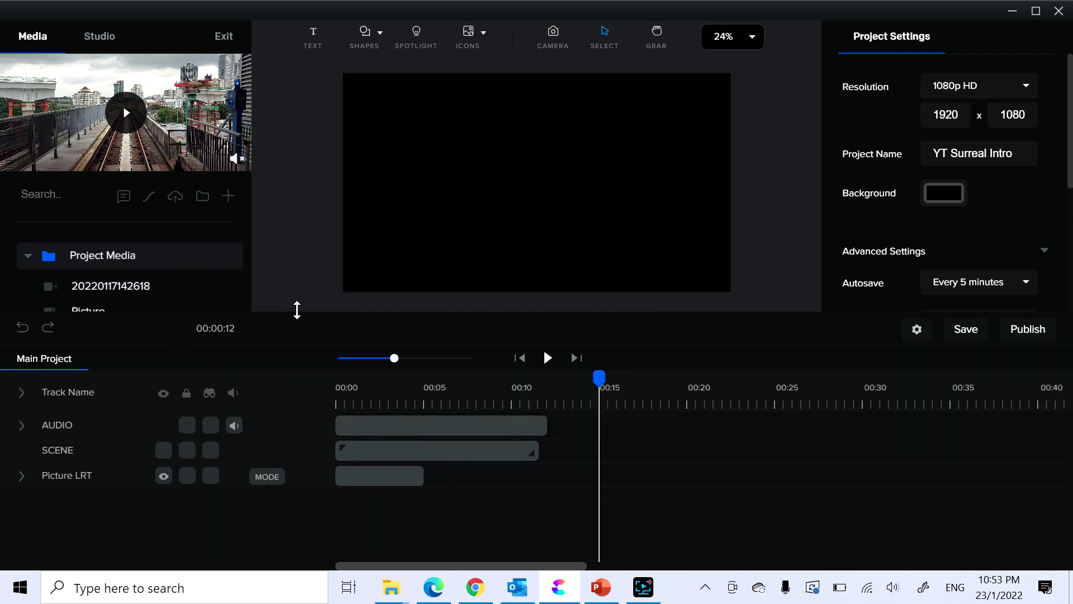
drag(296, 321, 294, 338)
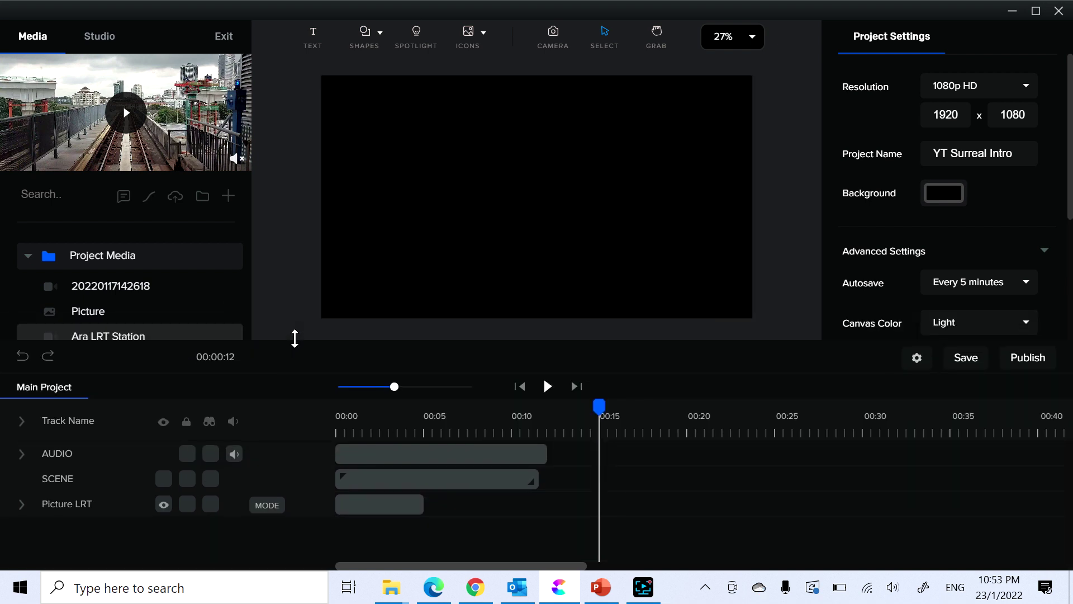
drag(168, 322, 603, 246)
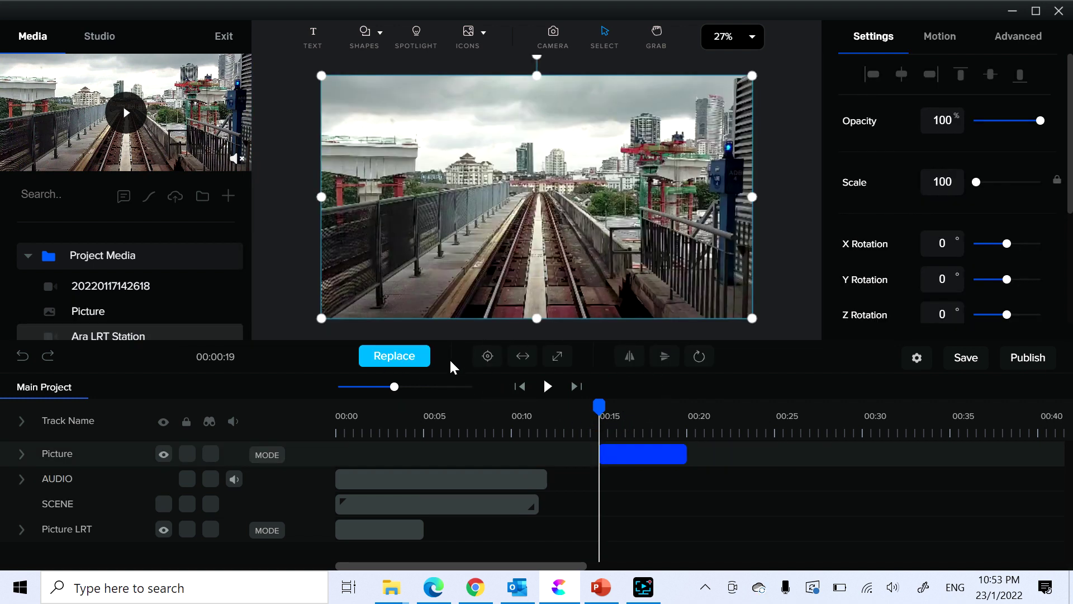
- Expand the station picture to fill the frame and stretch its clip to 00:25
click(558, 358)
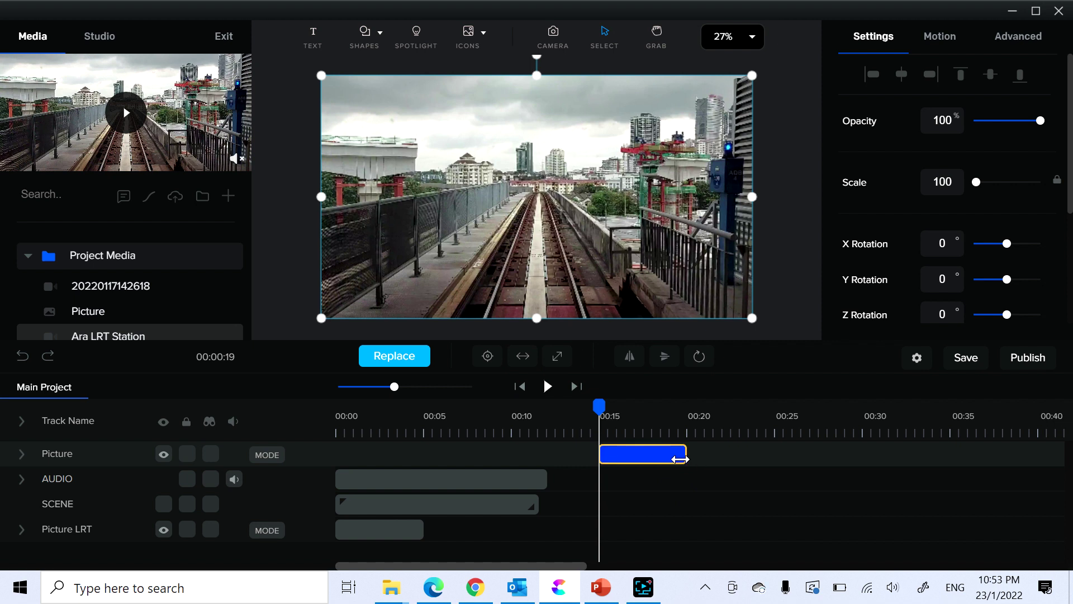
drag(683, 458, 780, 453)
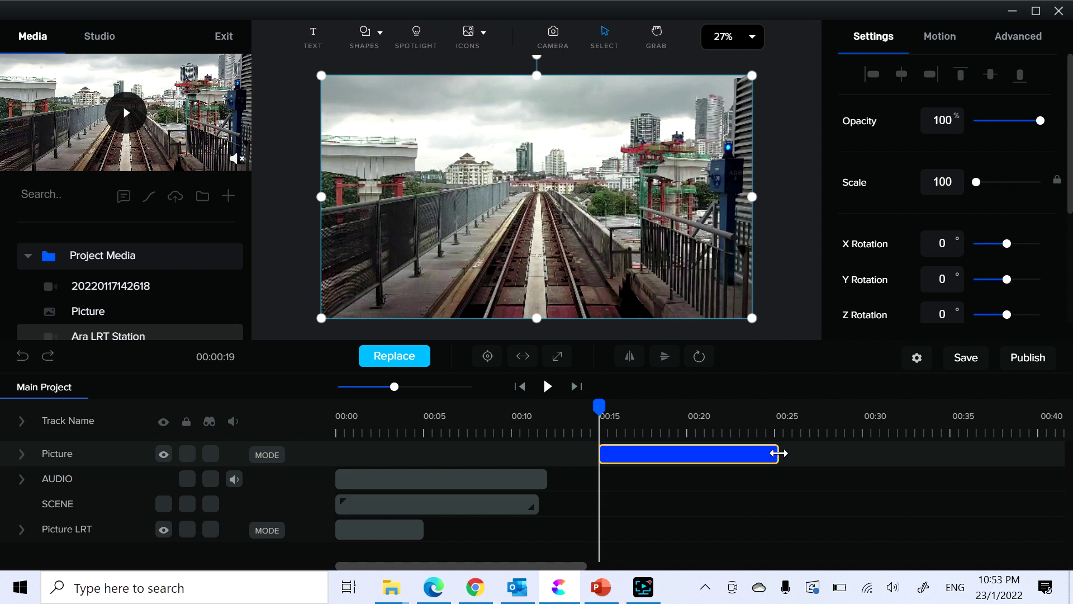
click(691, 454)
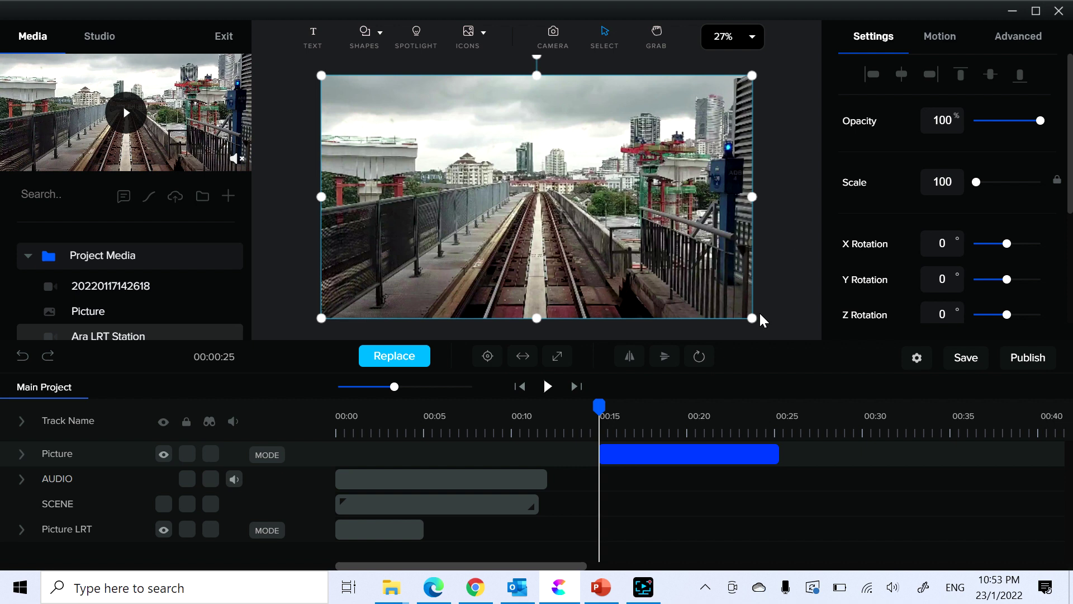
click(788, 261)
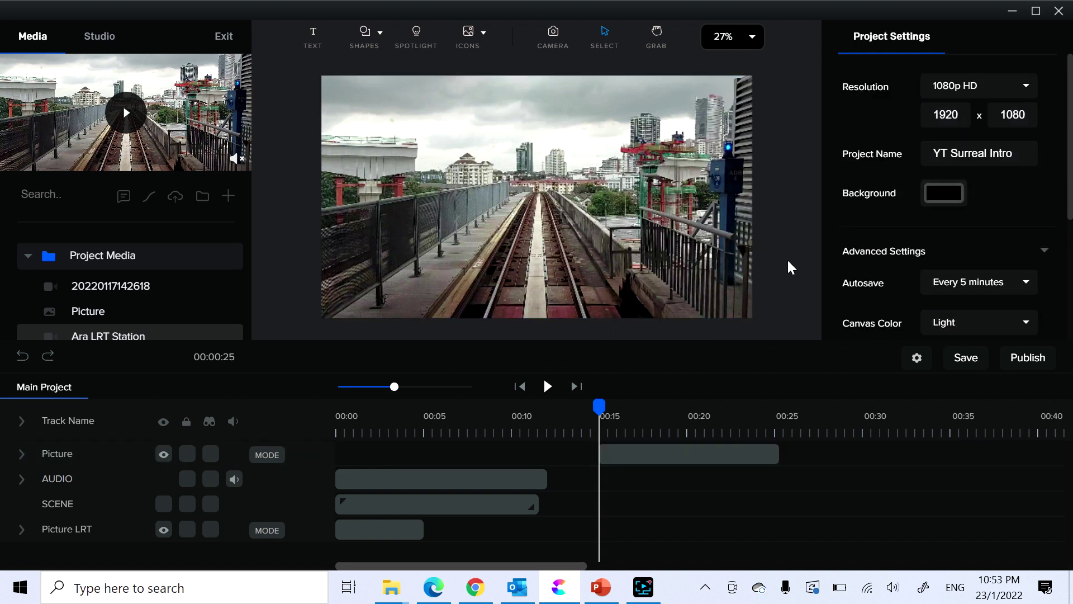
- Add a white circle shape and extend its Circle clip to end at 00:25
click(366, 36)
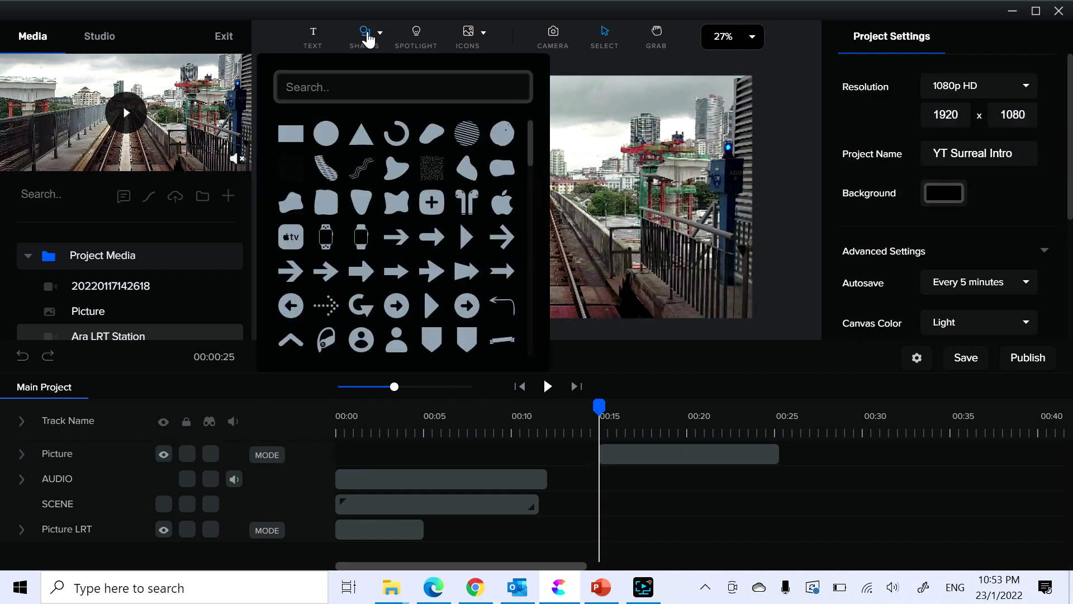
click(327, 137)
click(793, 161)
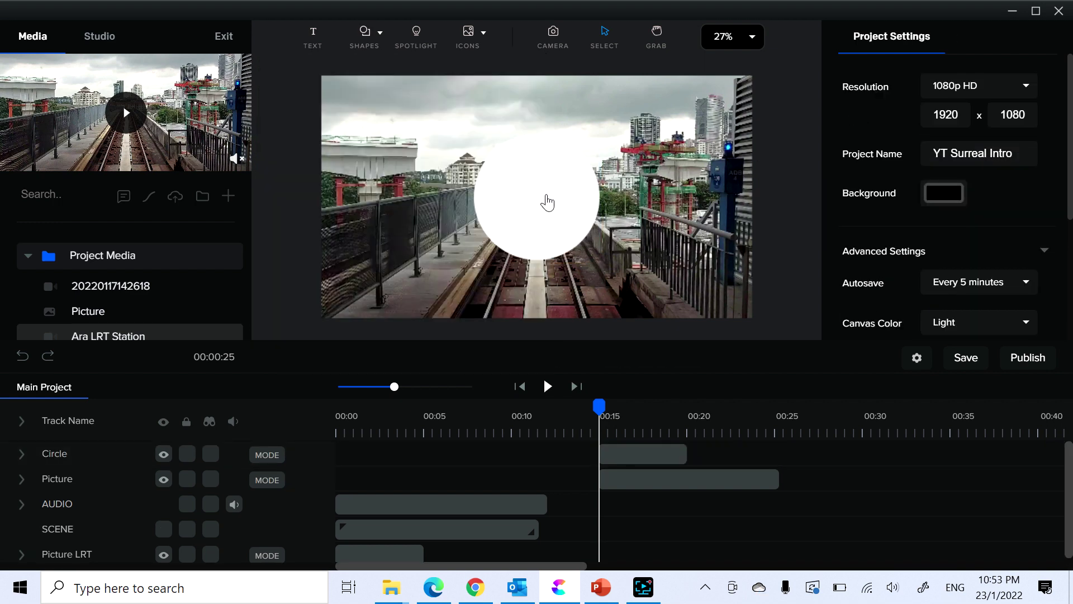
click(546, 201)
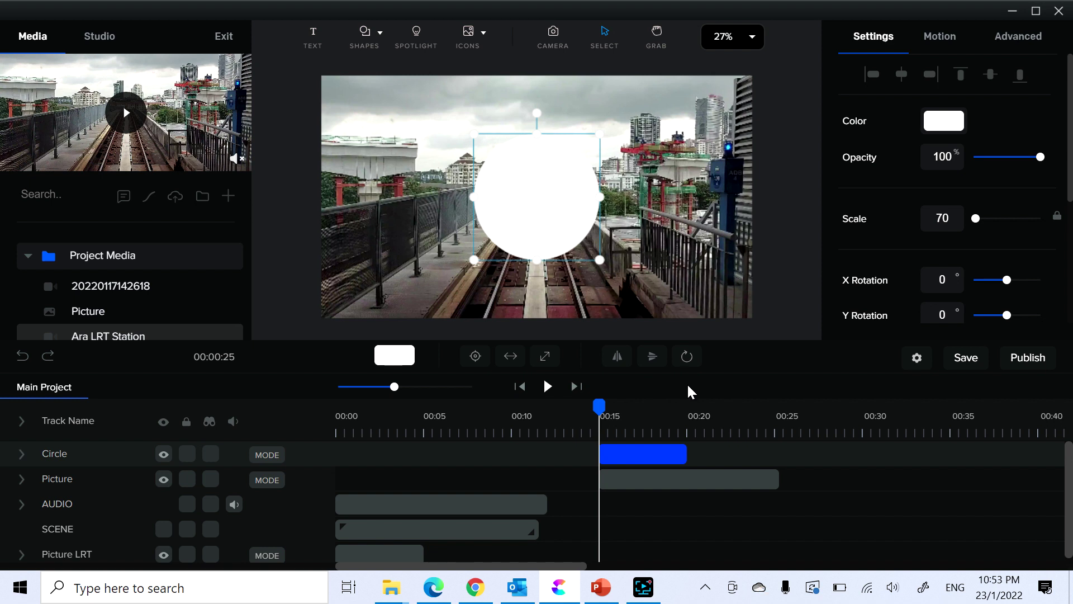
click(684, 453)
drag(706, 449, 771, 455)
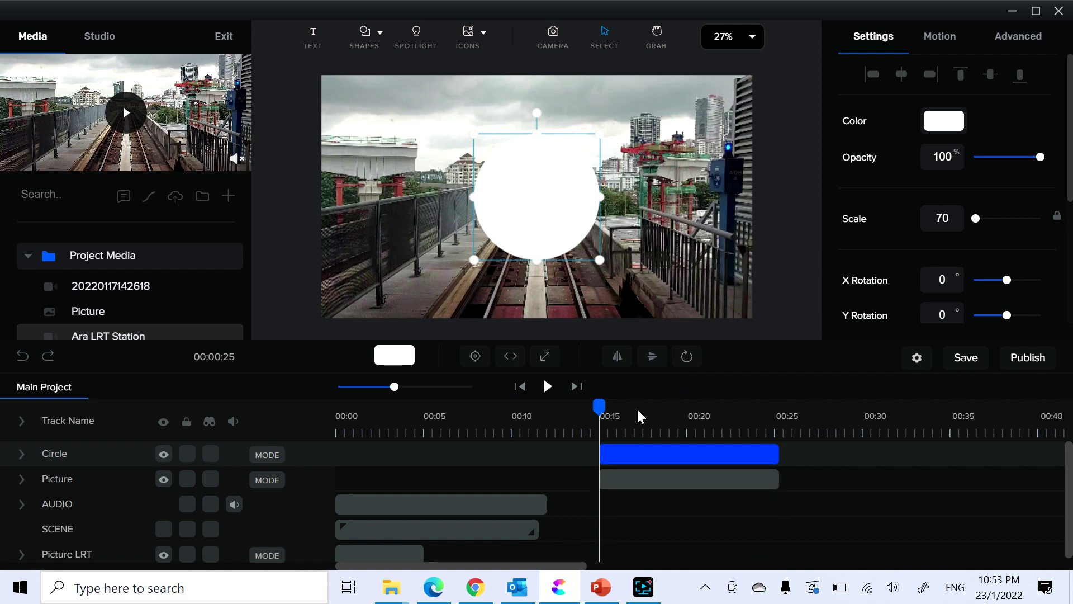
click(785, 189)
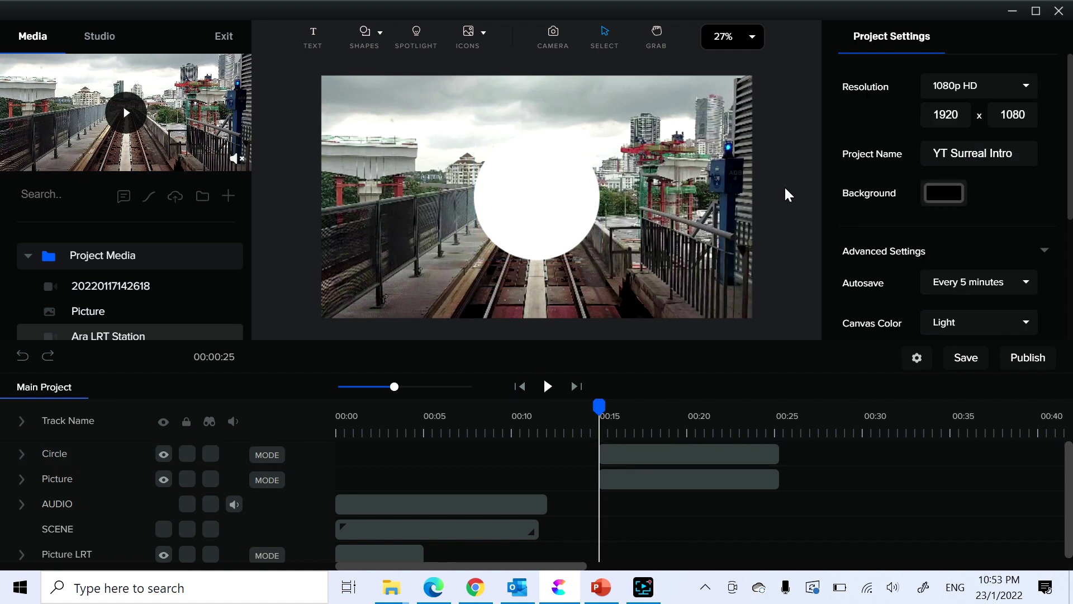
- Enlarge the white circle to scale 236 so it covers most of the photo
scroll(786, 190, down, 3)
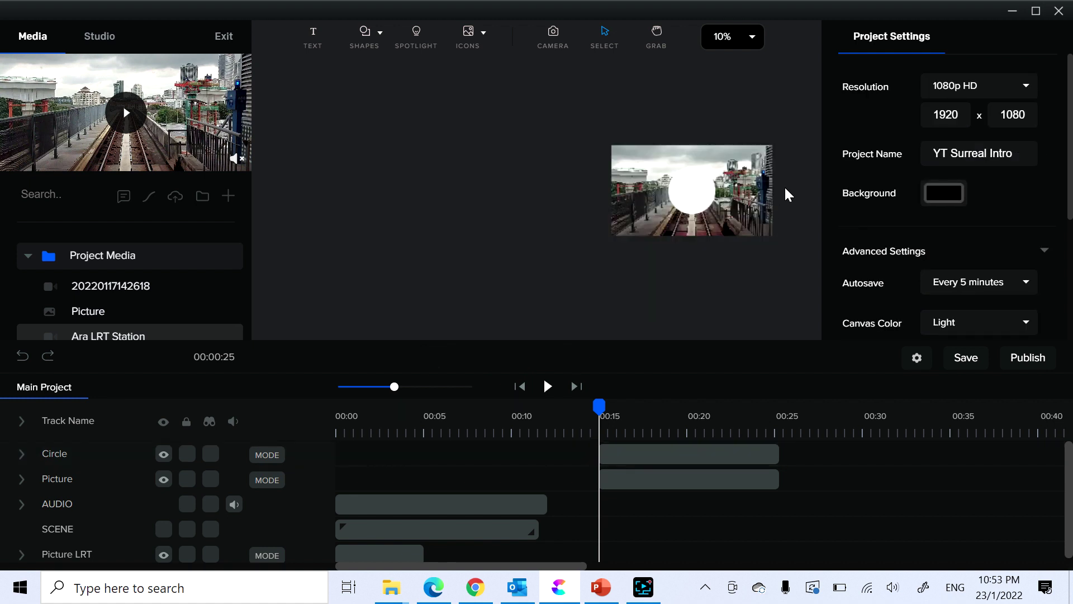
click(686, 192)
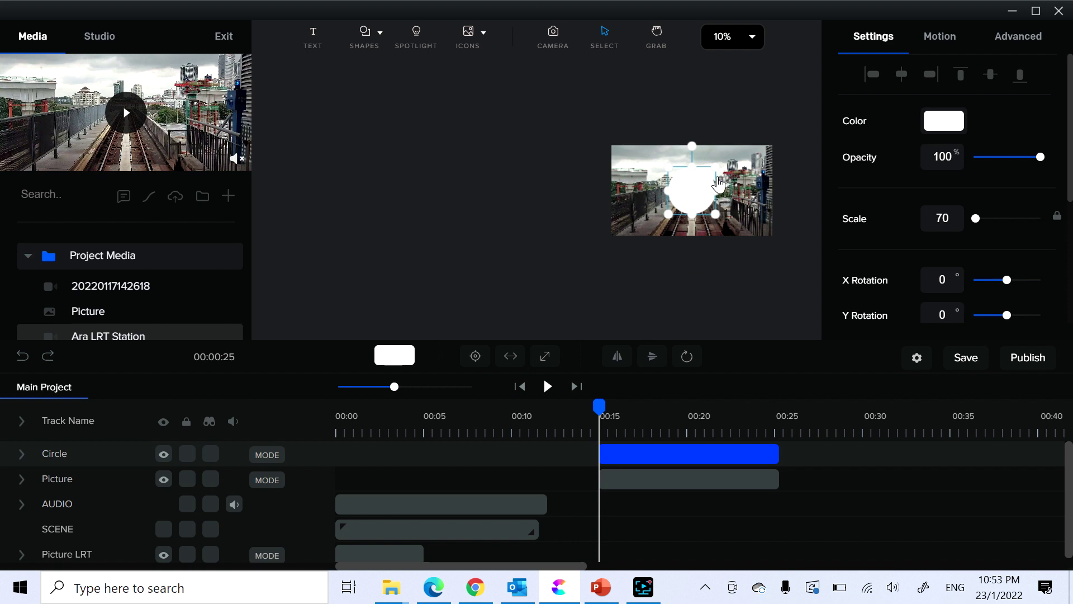
drag(717, 166, 792, 130)
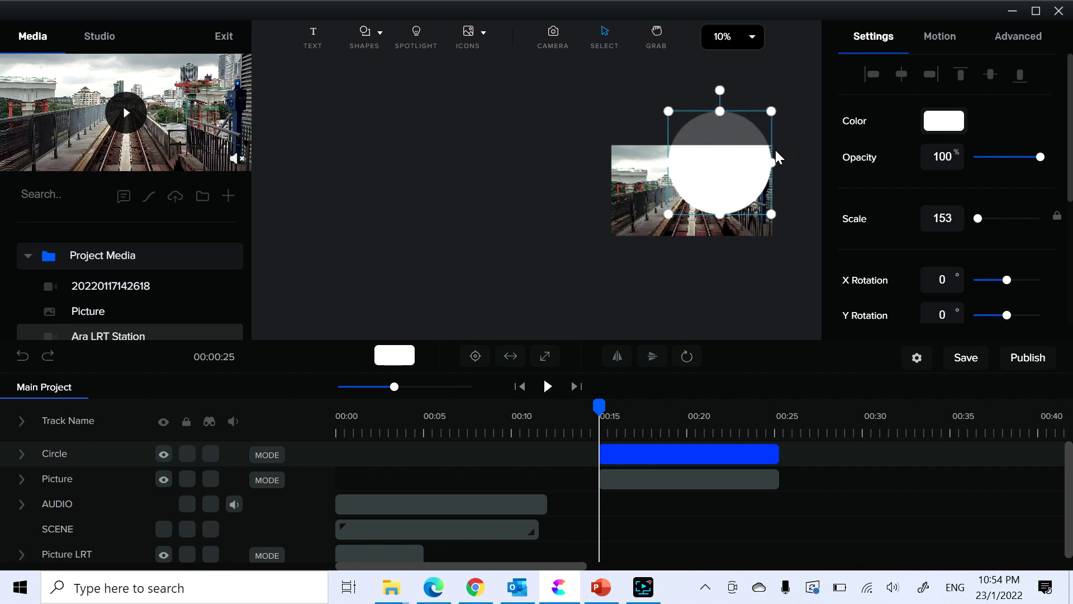
drag(668, 217, 608, 265)
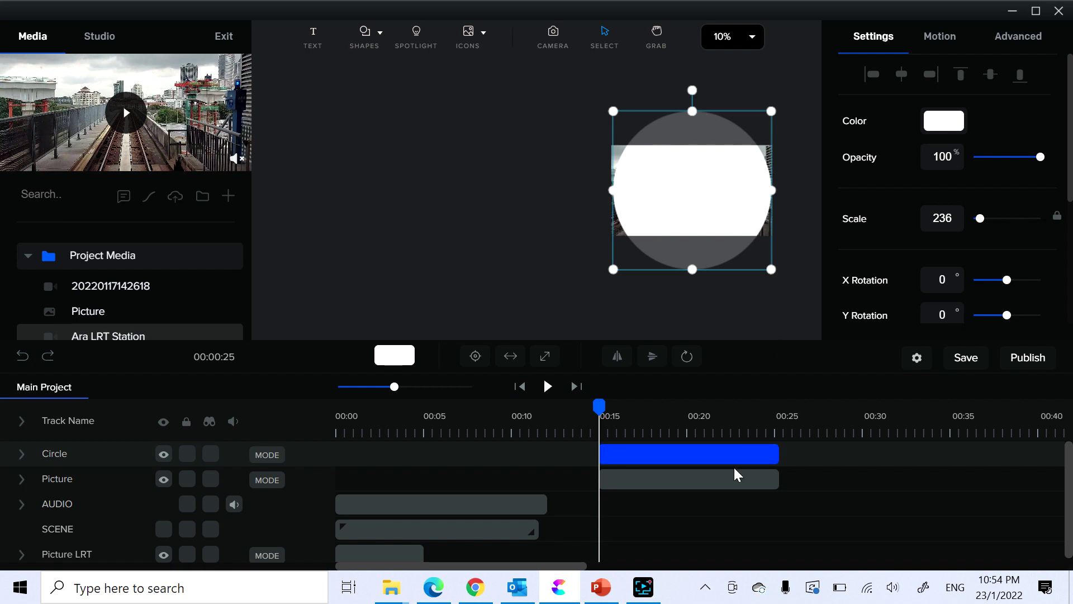
- Rename the Circle track to 'Circle Outer'
click(58, 455)
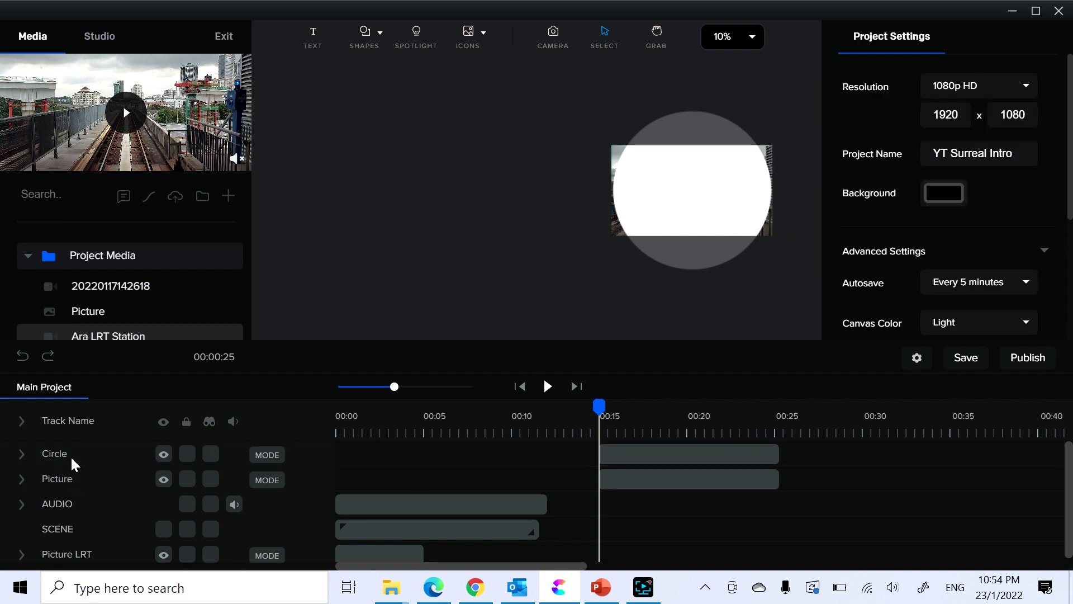
click(70, 455)
click(70, 455)
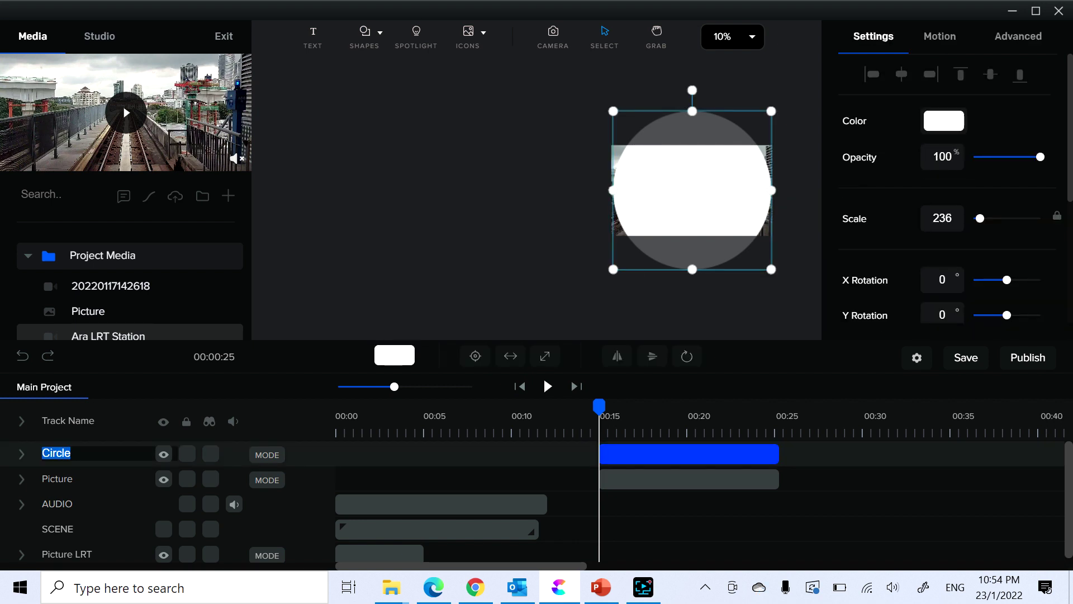
click(71, 454)
click(525, 175)
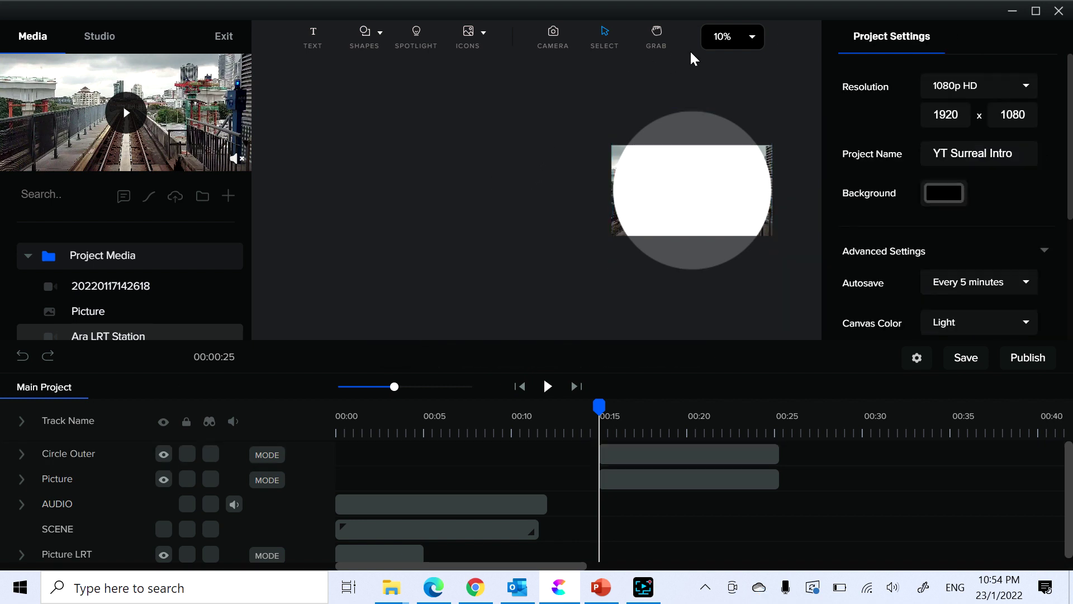
- Fit the canvas view to 27% and deselect the outer circle
click(753, 37)
click(733, 73)
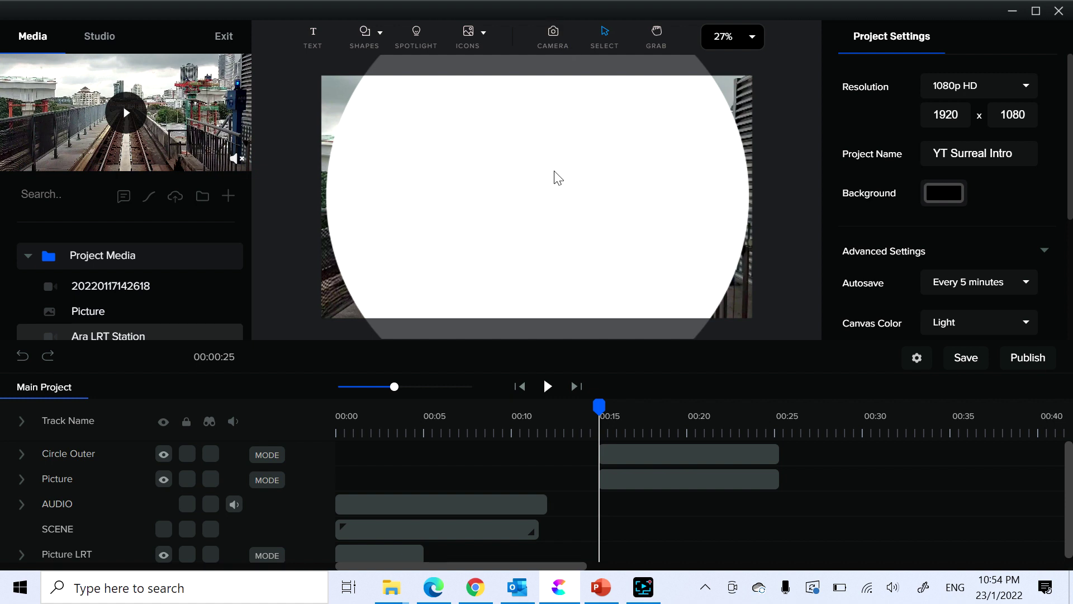
click(682, 462)
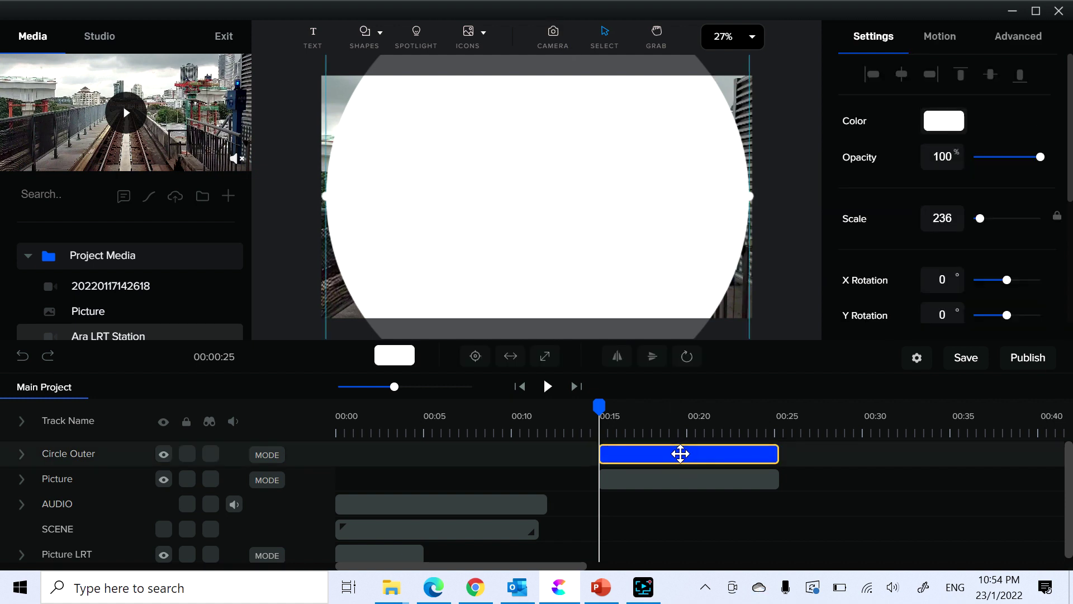
click(805, 130)
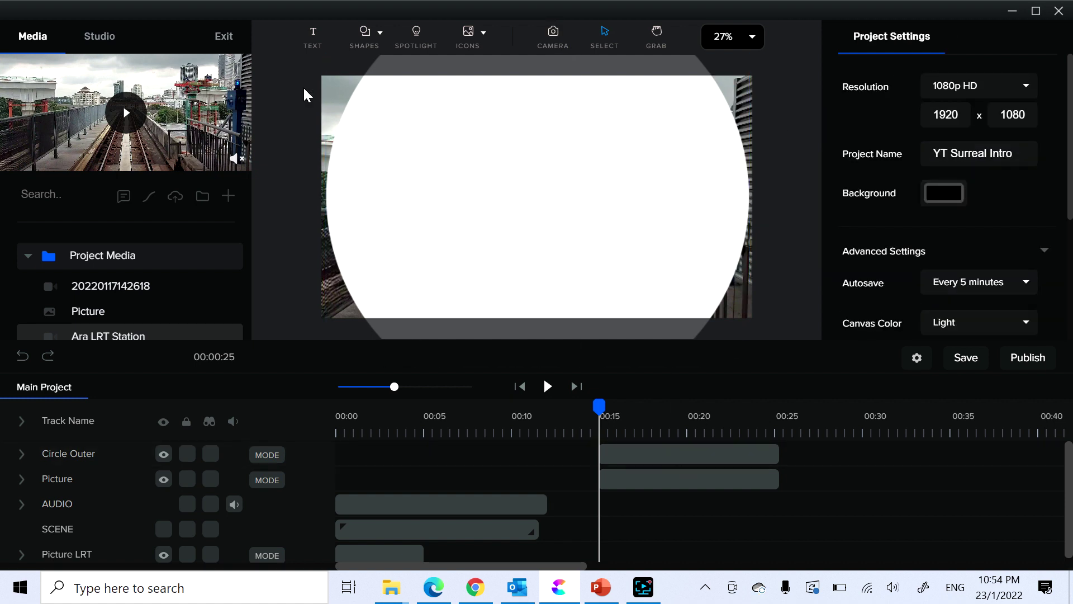
click(367, 39)
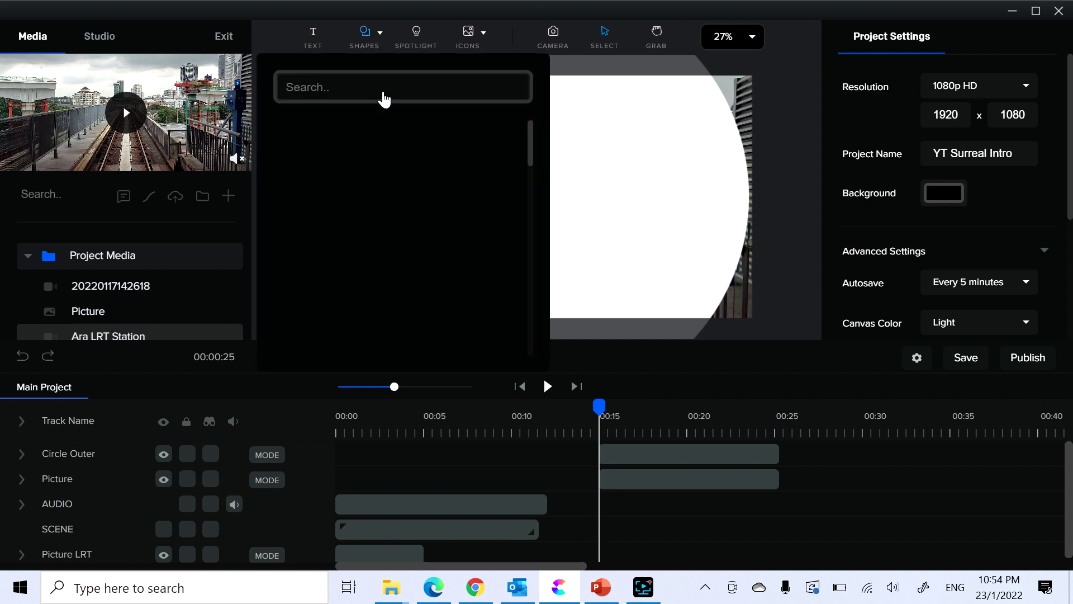
- Add a second circle and fill it pale pink #D7B1B1
click(326, 134)
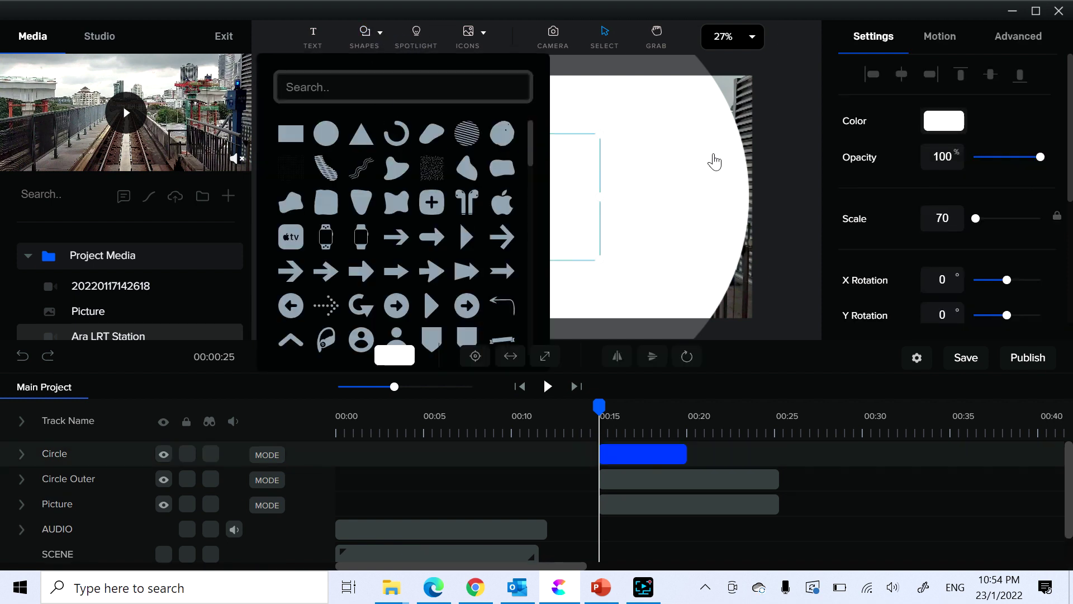
click(572, 187)
click(567, 187)
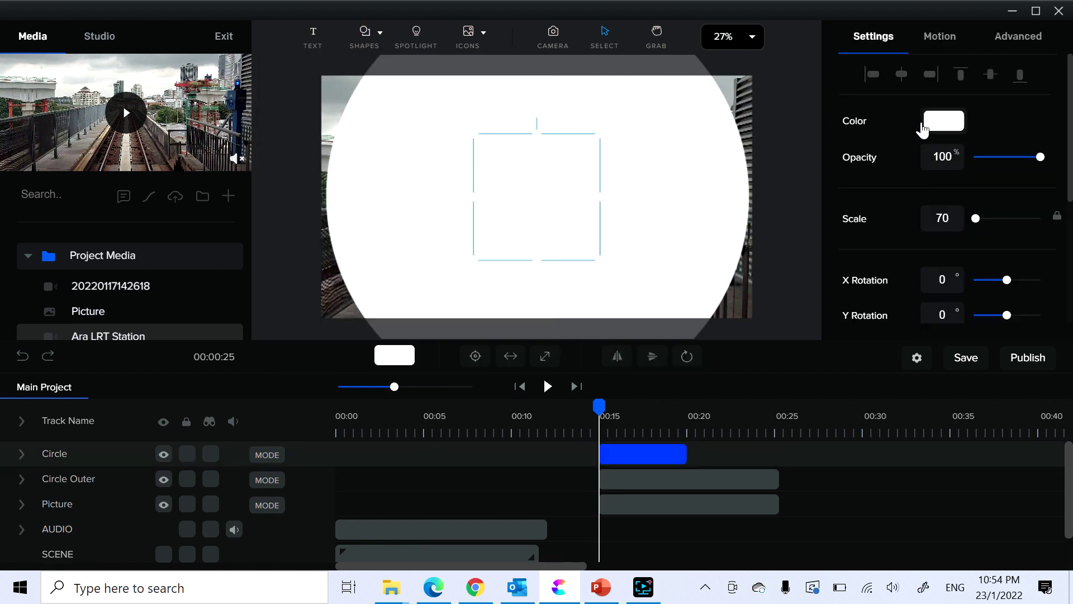
click(939, 127)
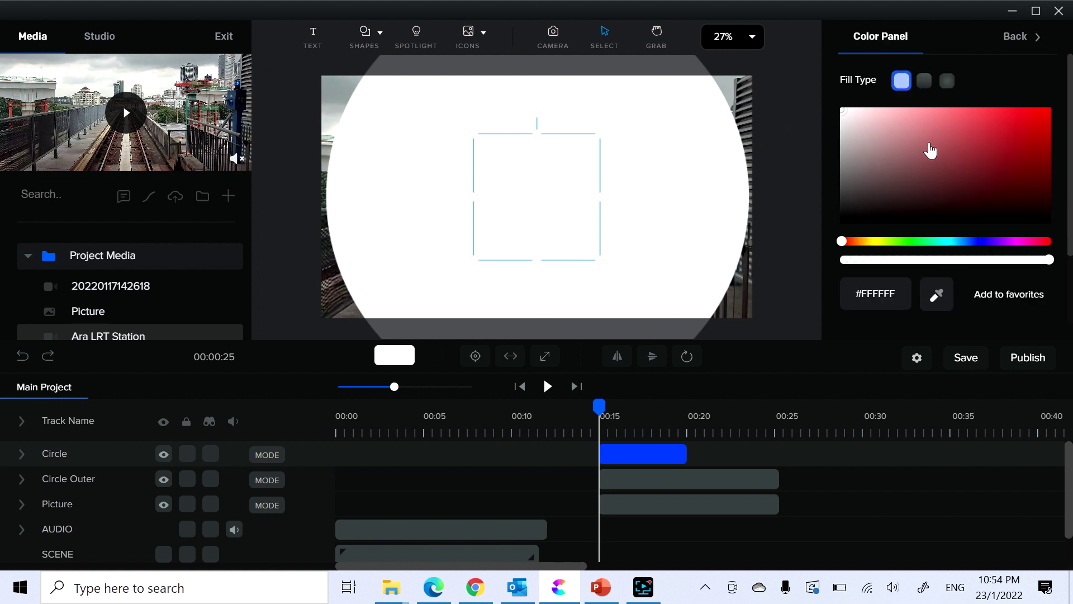
click(879, 128)
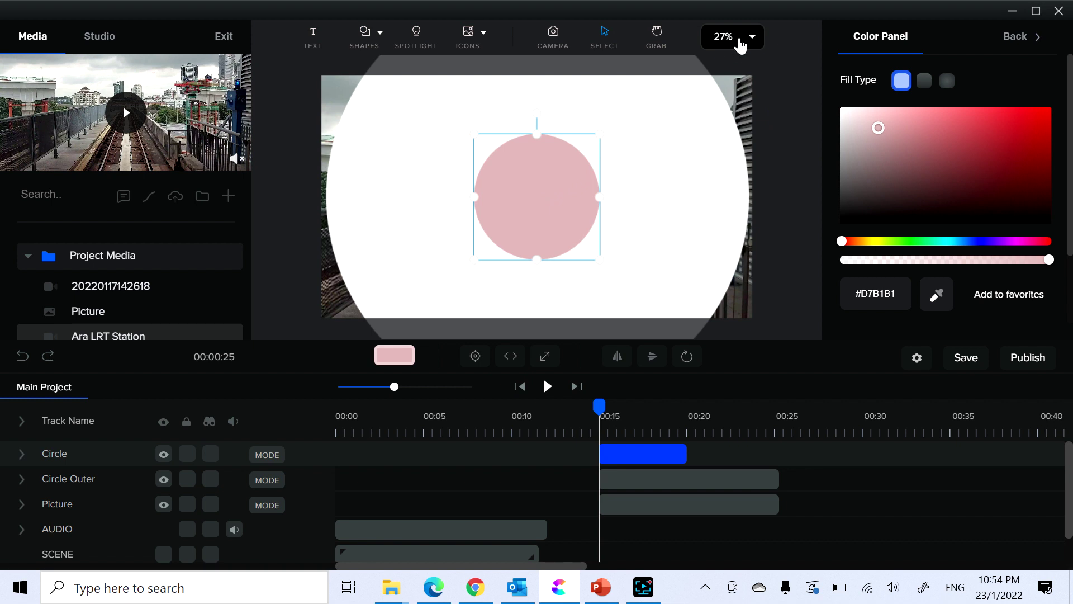
click(776, 134)
- Enlarge the pink circle to scale 133 inside the white one
scroll(776, 134, down, 3)
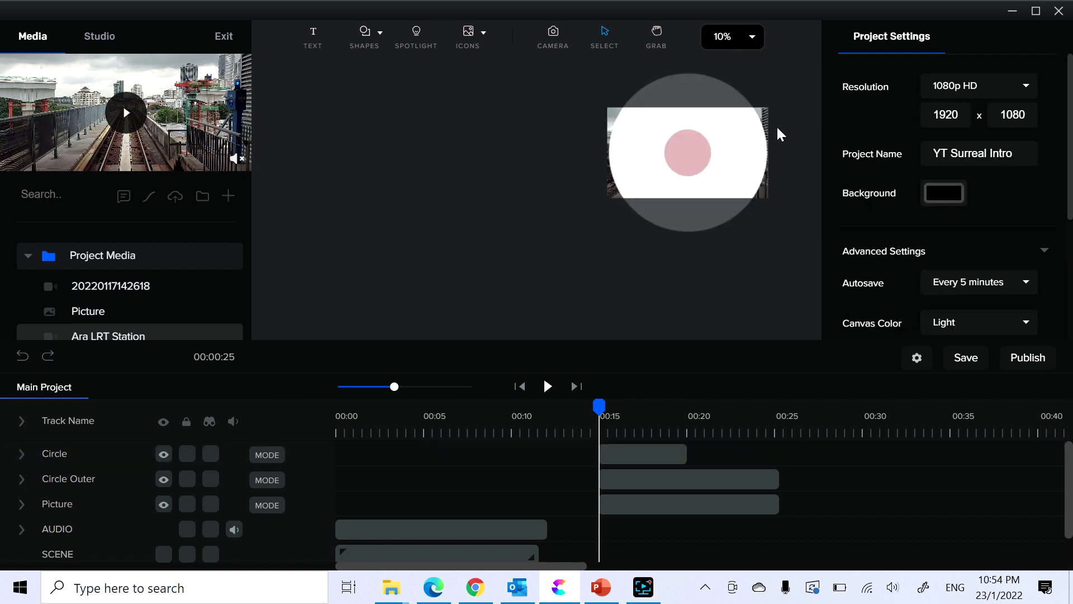
click(684, 147)
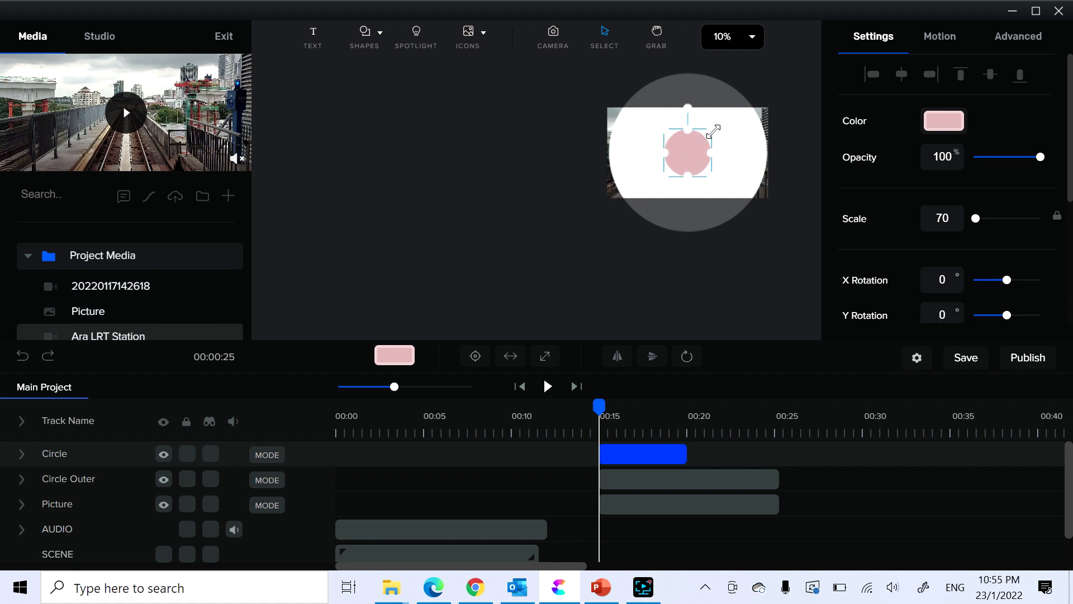
drag(715, 129, 737, 111)
drag(665, 178, 642, 197)
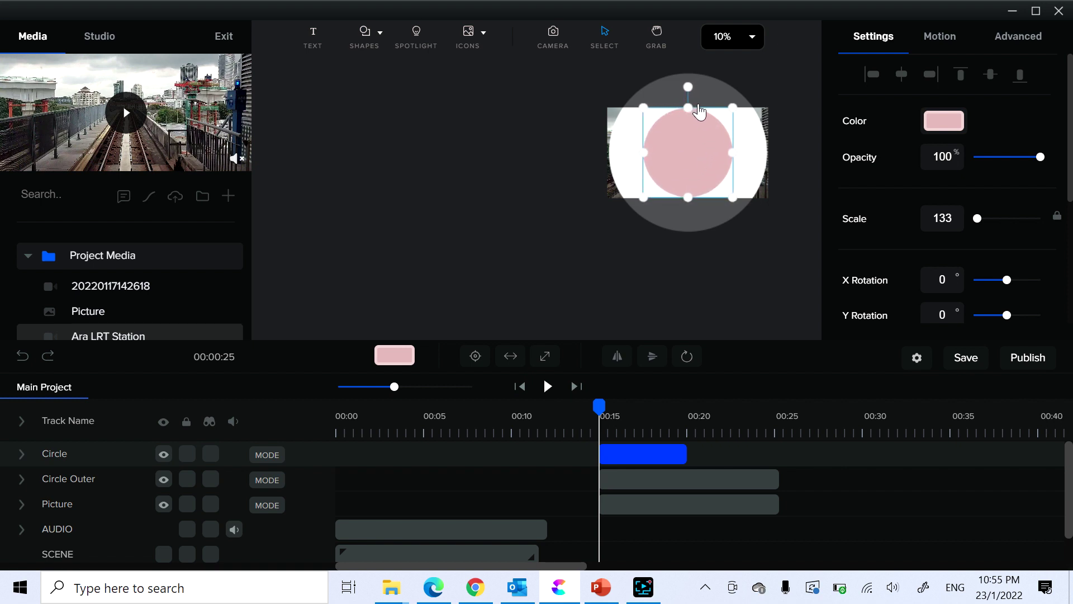
click(516, 174)
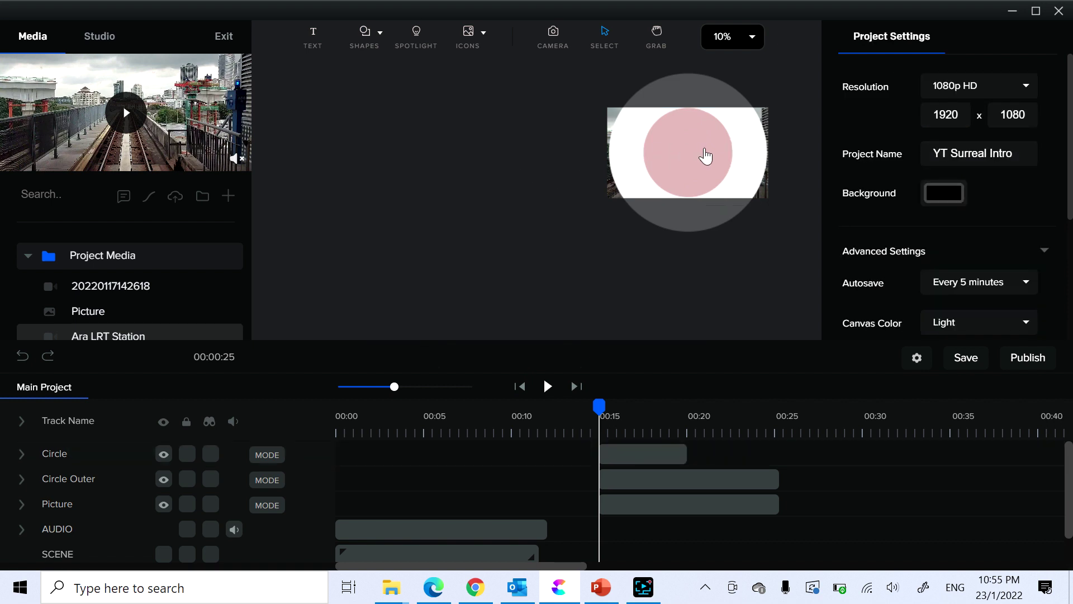
- Extend the pink circle's clip to 00:25 and rename its track 'Circle Midlle'
click(684, 455)
drag(774, 454, 778, 454)
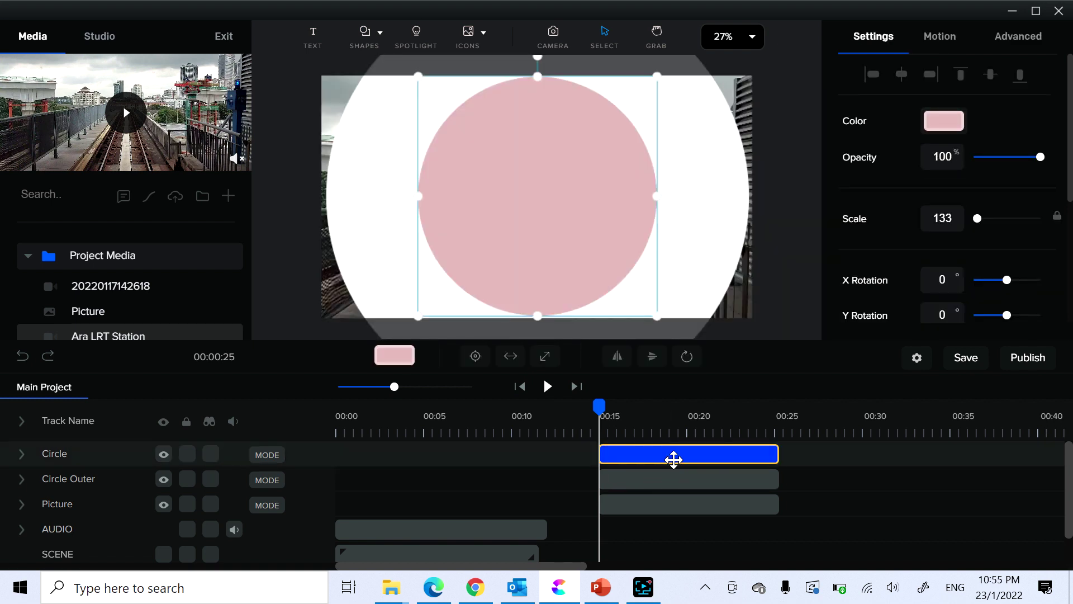
double_click(59, 457)
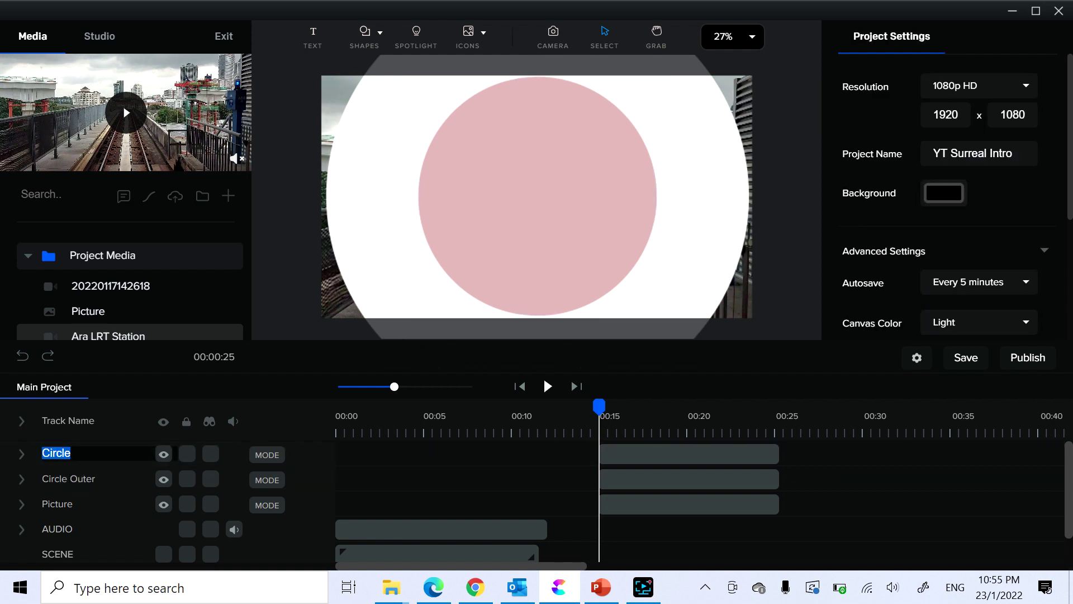
click(70, 453)
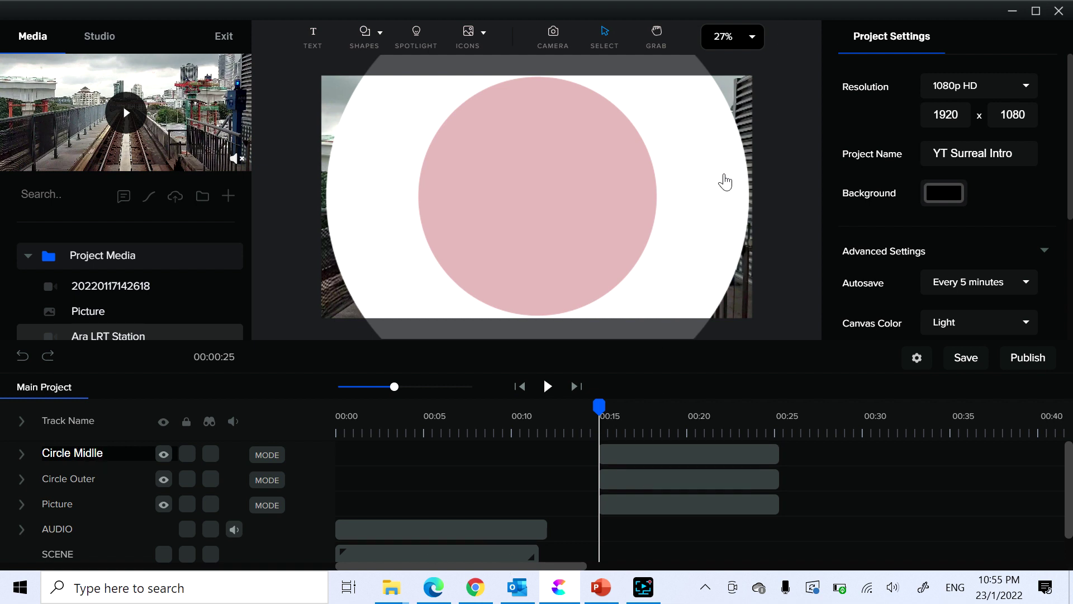
key(Return)
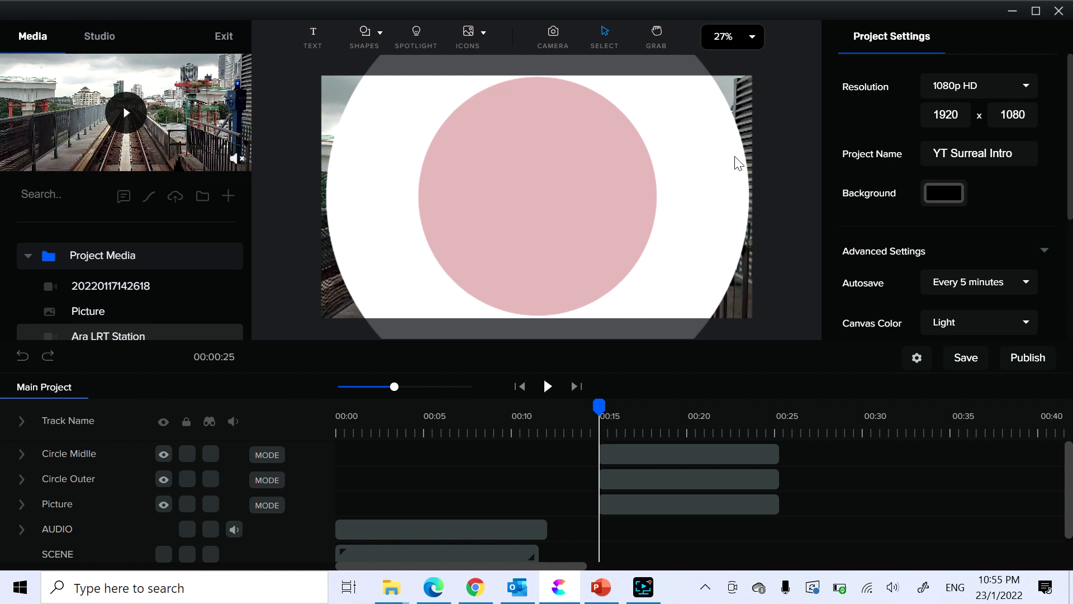
click(366, 35)
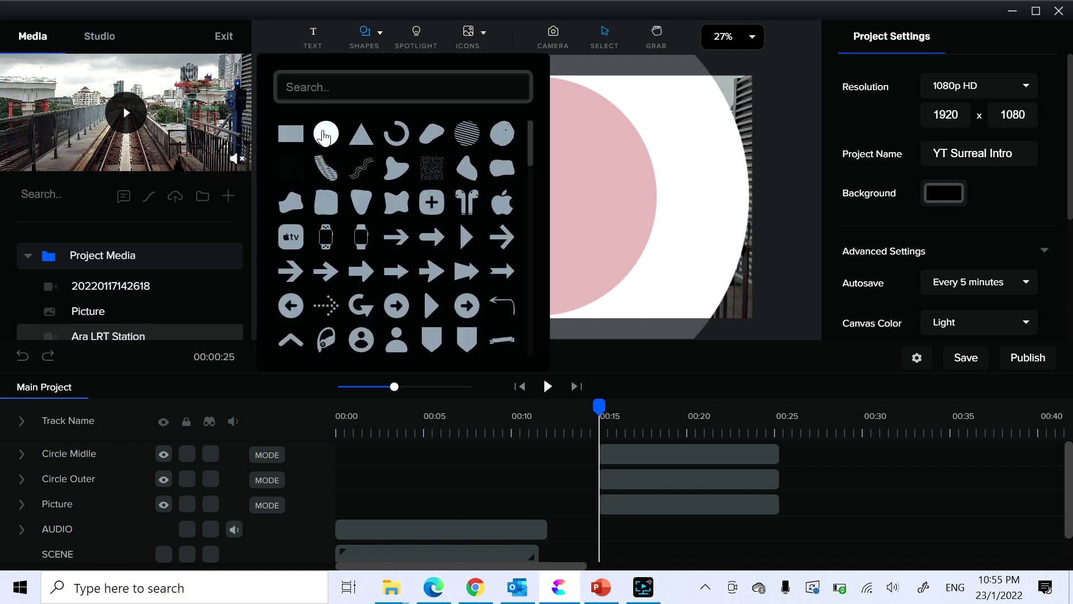
- Add a third circle and fill it darker pink #DA8585
click(324, 136)
click(793, 134)
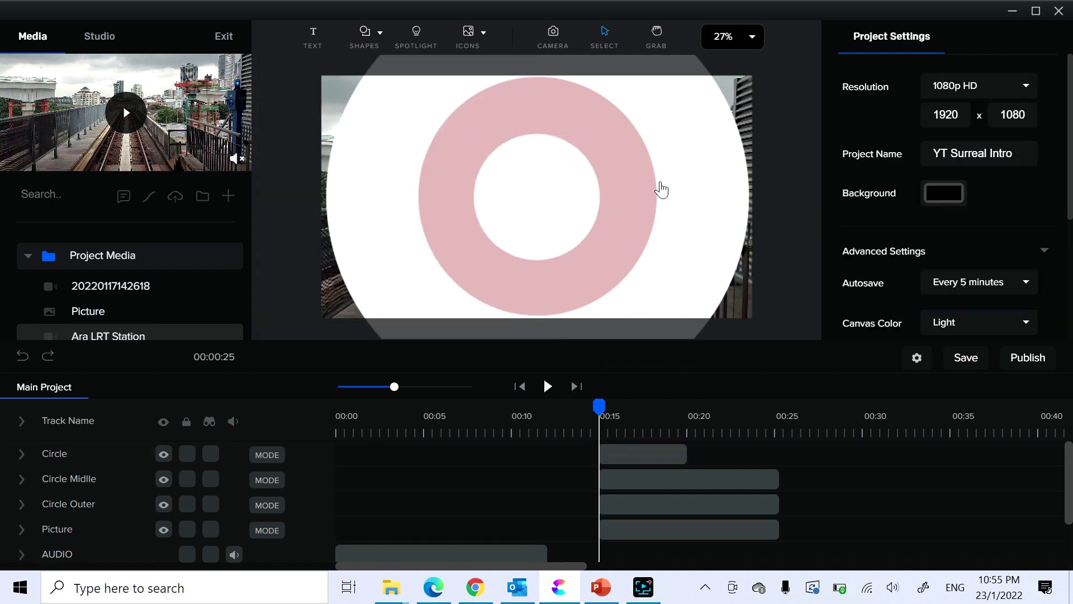
click(555, 188)
click(952, 129)
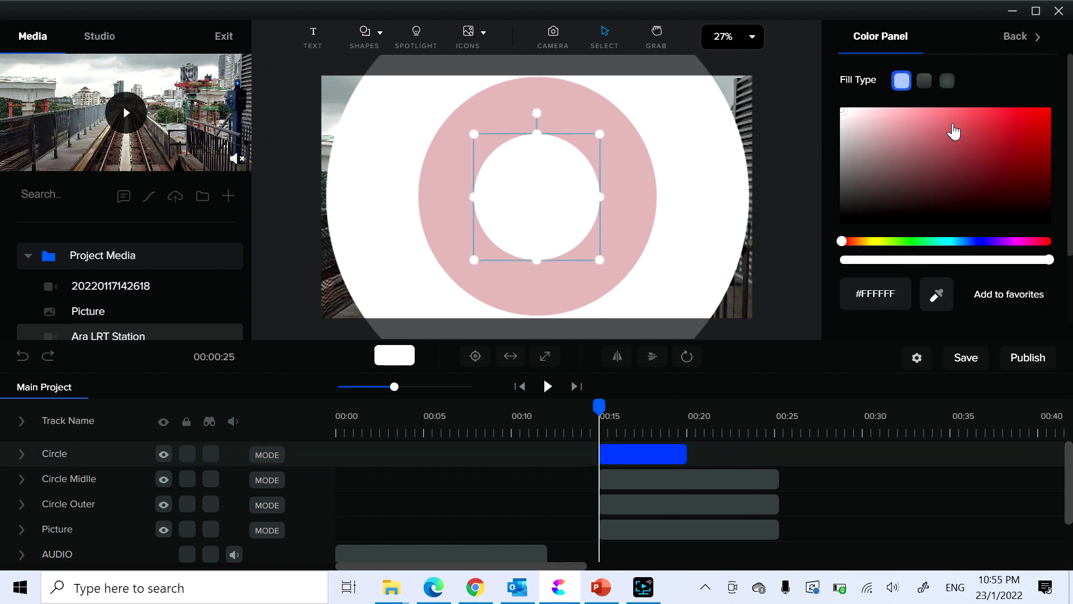
click(923, 126)
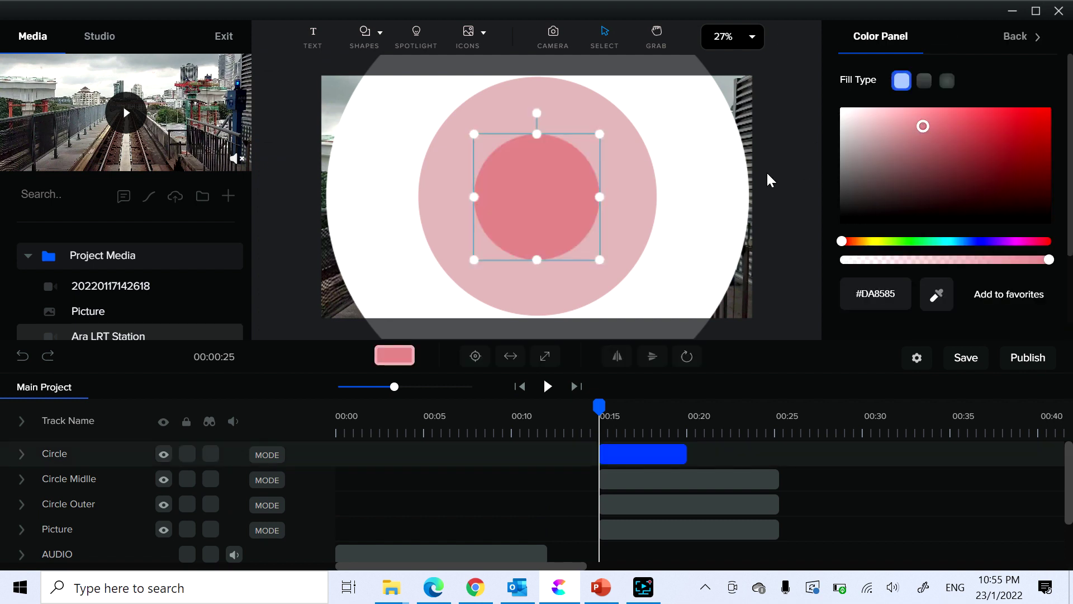
click(781, 147)
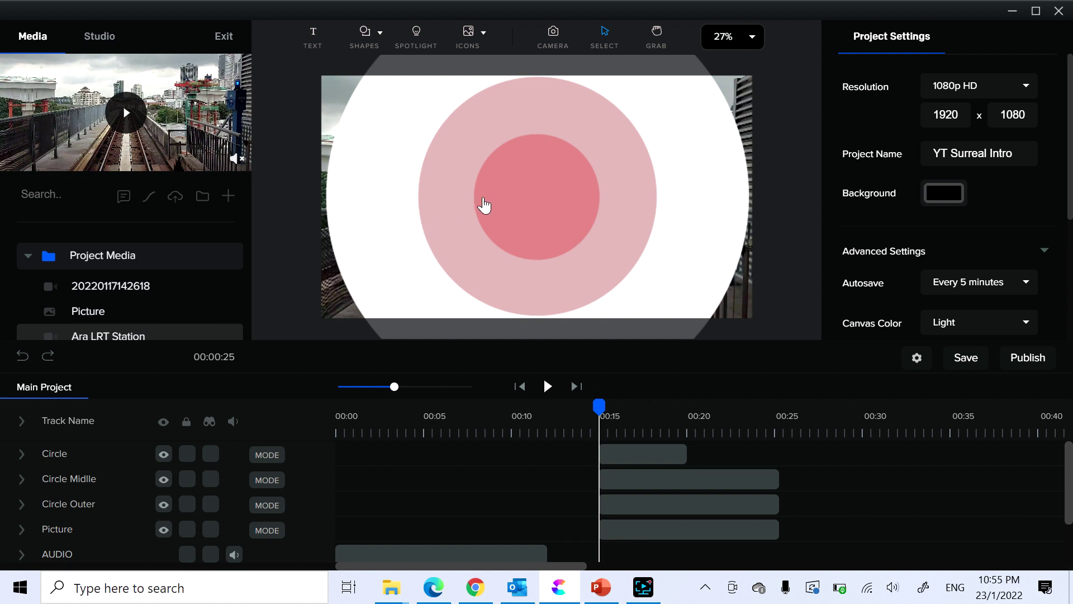
- Shrink the inner circle to scale 63 and recentre it inside the middle circle
click(514, 208)
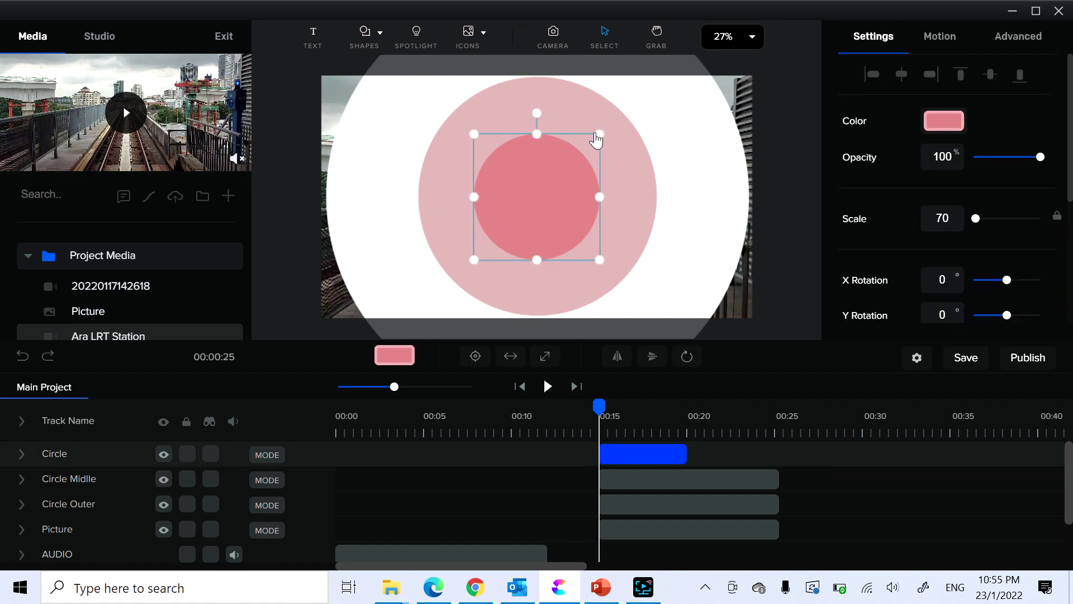
drag(598, 133, 588, 143)
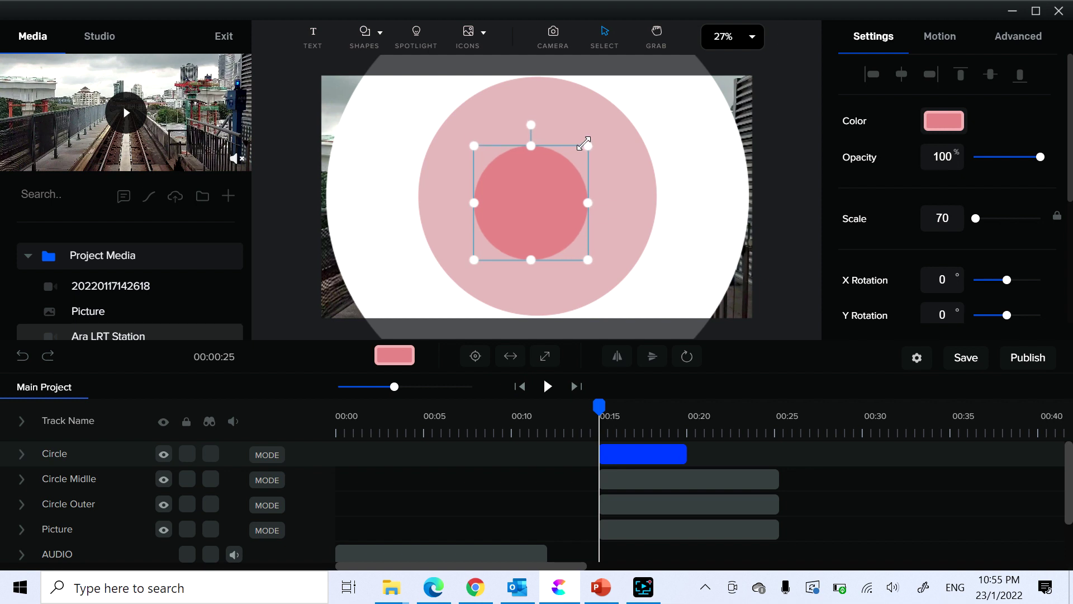
drag(547, 197, 549, 185)
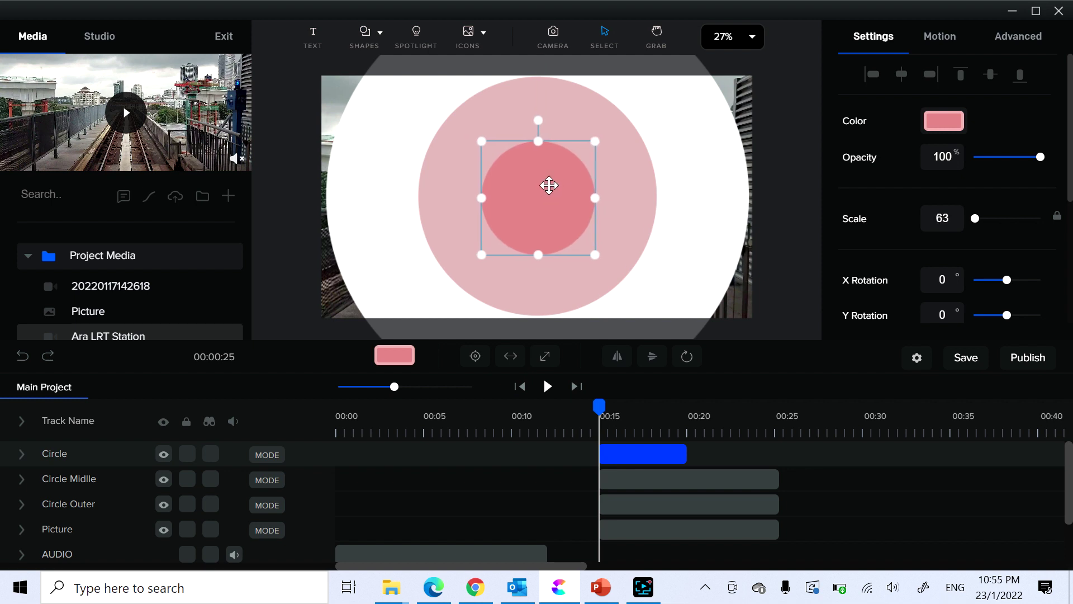
click(776, 167)
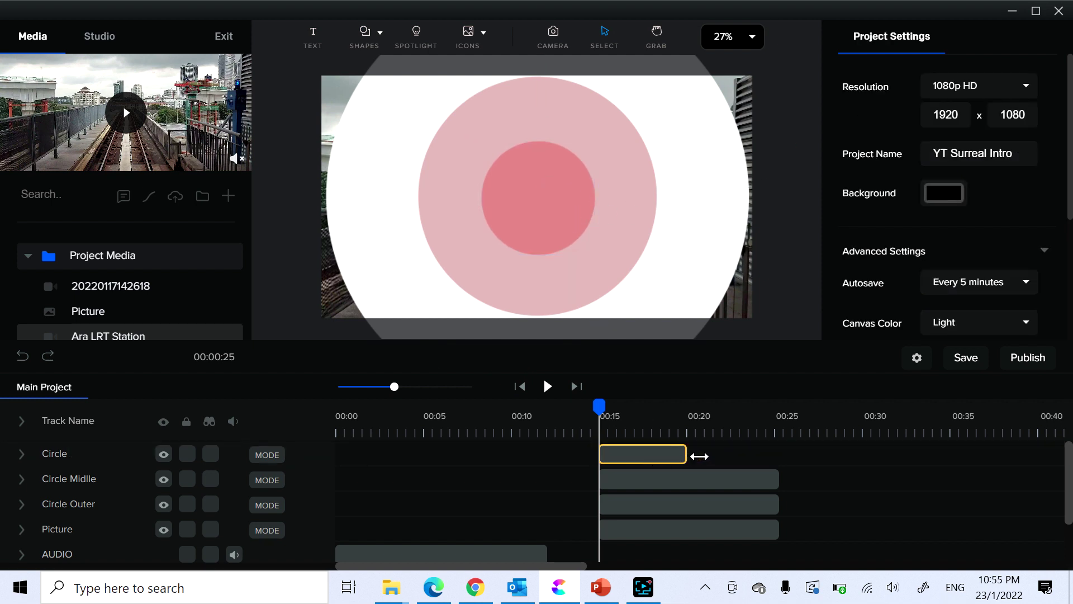
- Extend the inner circle's clip to 00:25 and rename its track 'Circle Inner'
drag(781, 464, 779, 463)
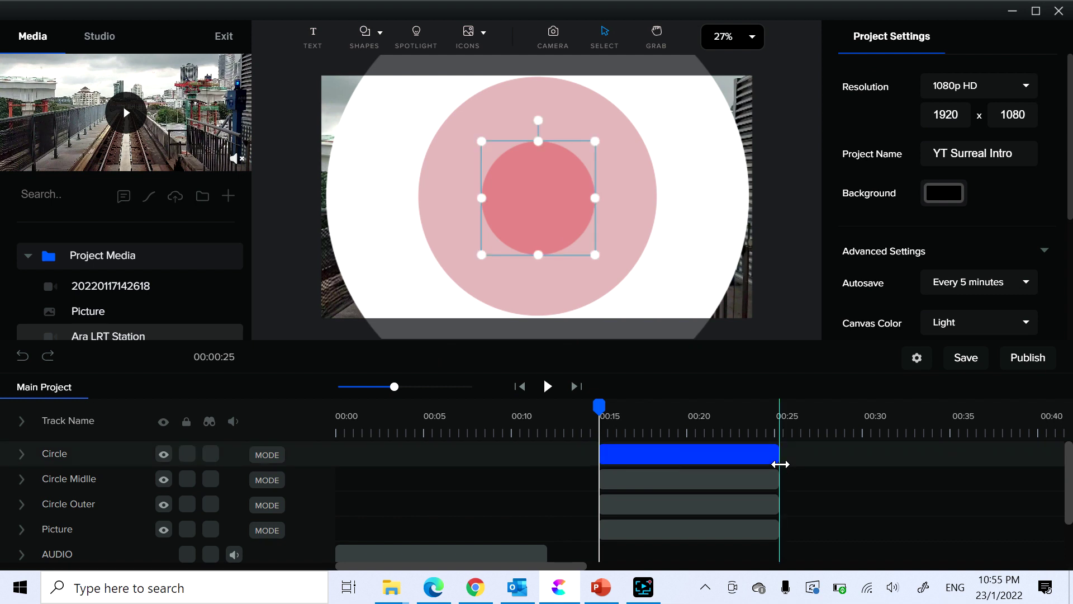
double_click(63, 457)
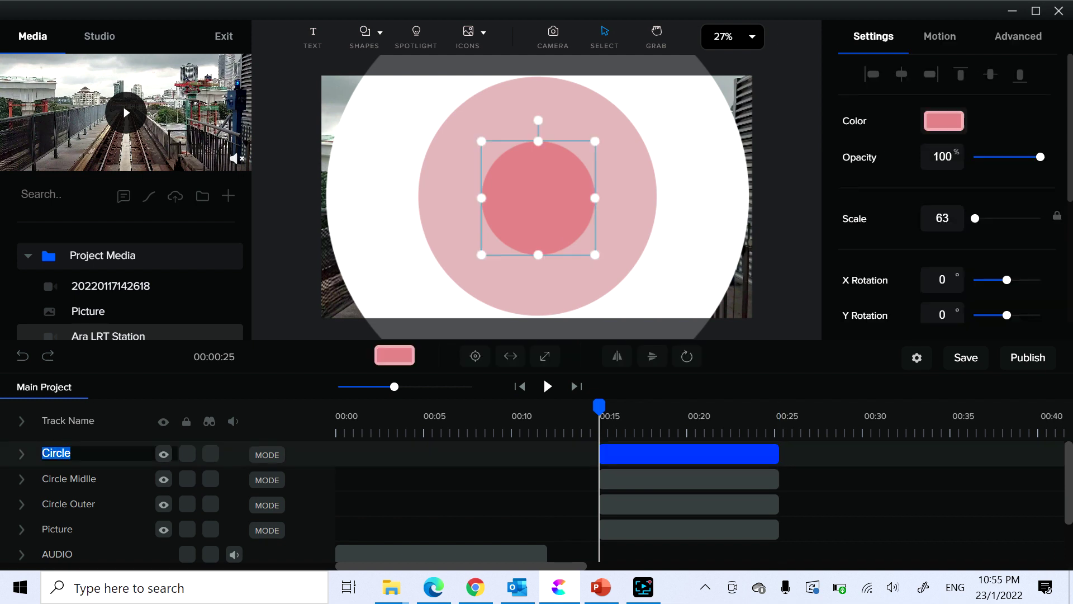
key(Right)
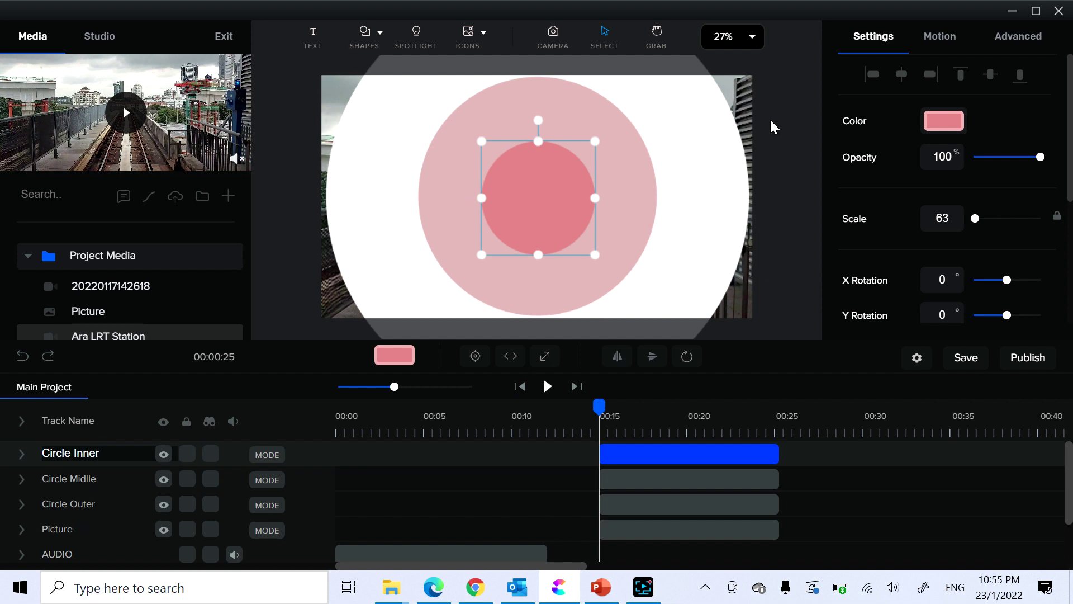
click(533, 199)
click(533, 199)
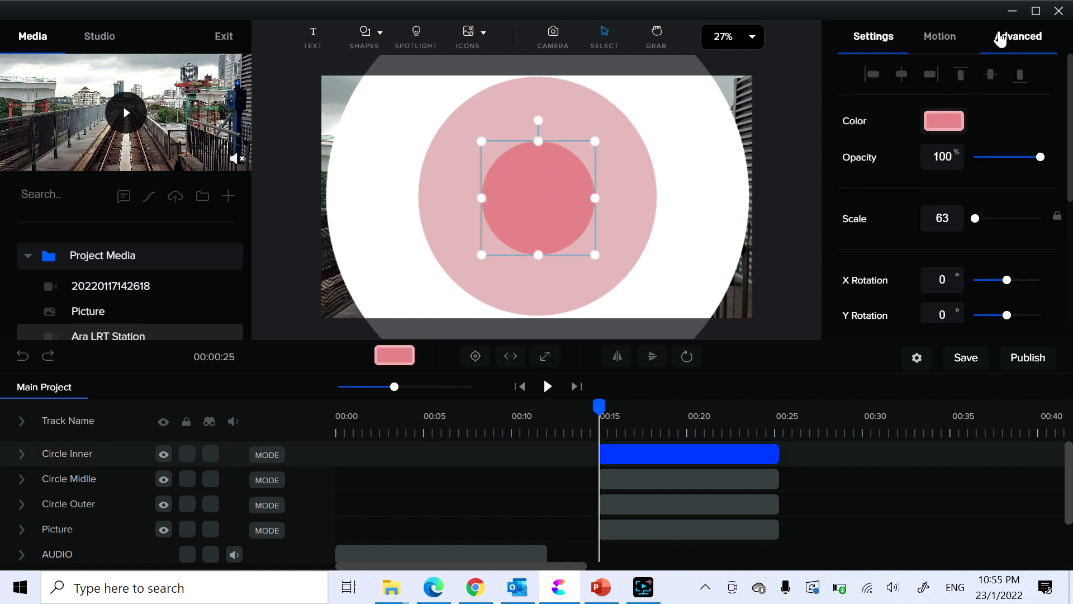
- Apply horizontal and vertical centre alignment to the inner, middle and outer circles in turn
click(902, 85)
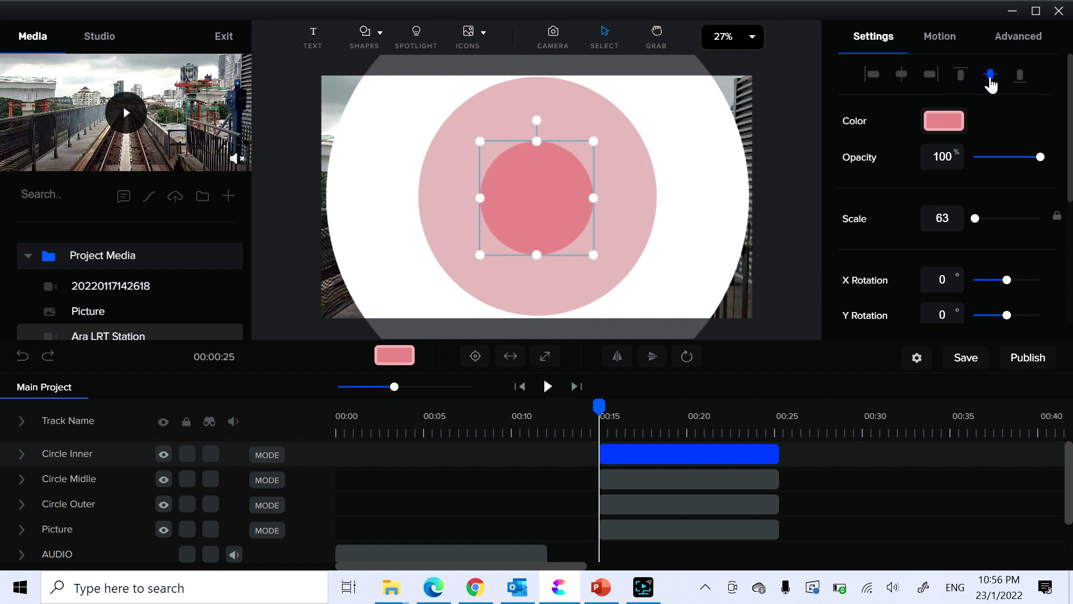
click(988, 77)
click(625, 181)
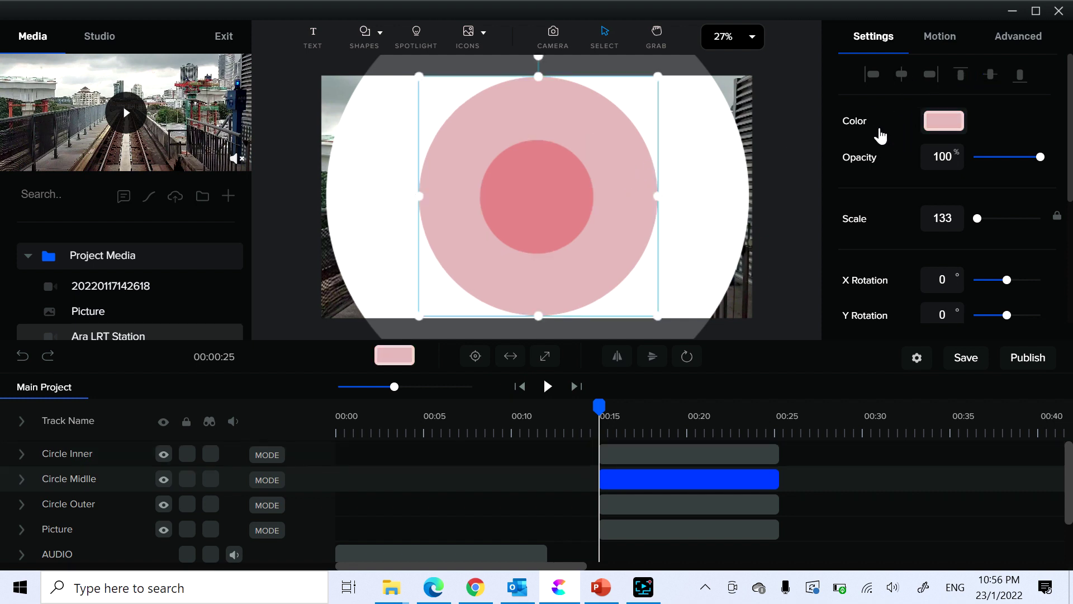
click(903, 77)
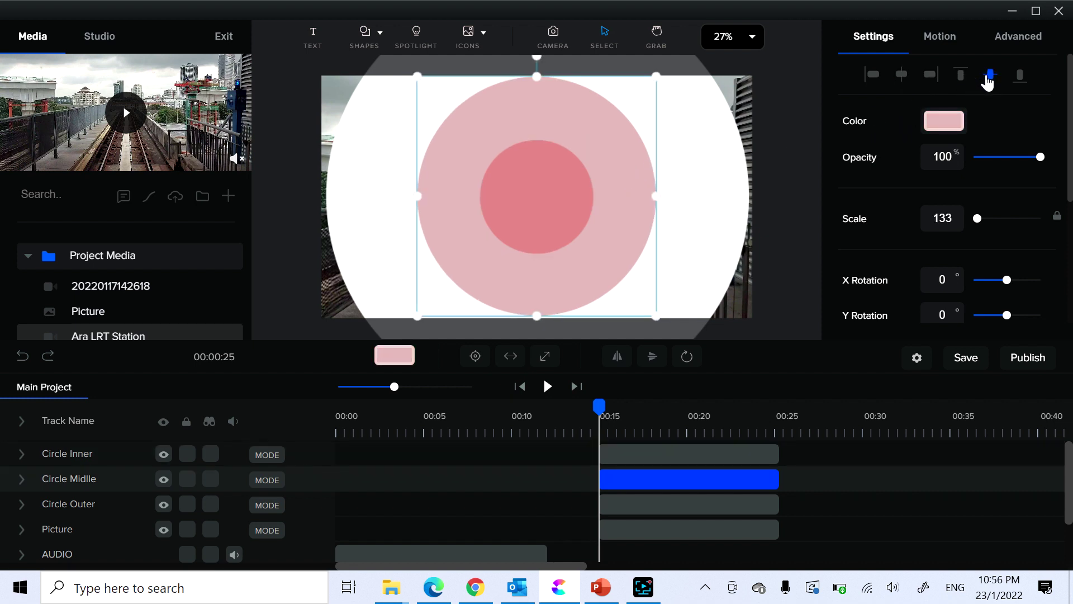
click(990, 76)
click(699, 167)
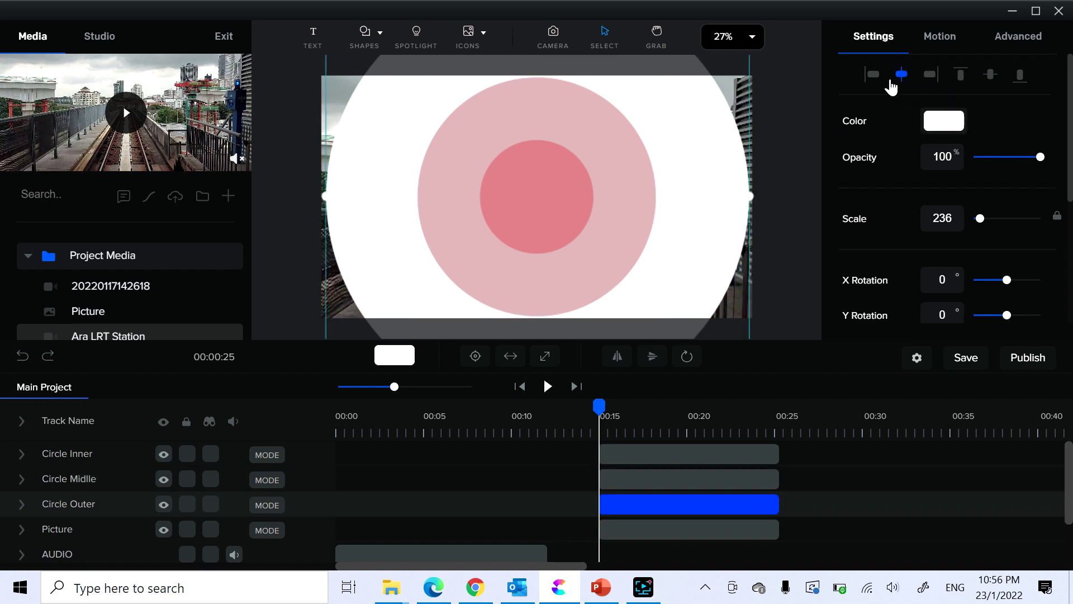
click(901, 78)
click(990, 76)
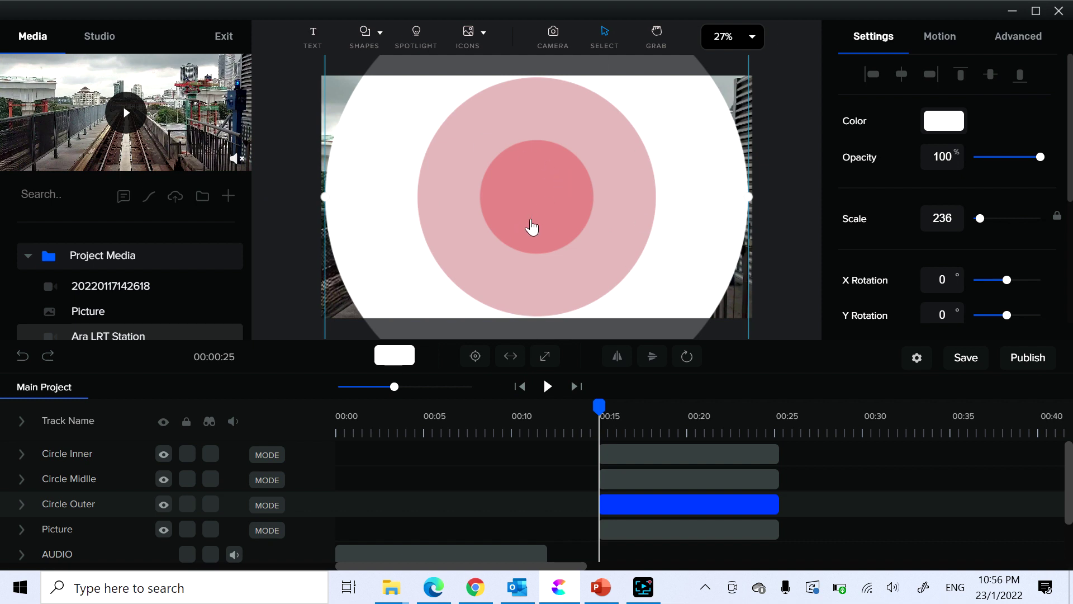
- Select the Circle Outer clip and open its Advanced Border settings
click(651, 509)
click(651, 509)
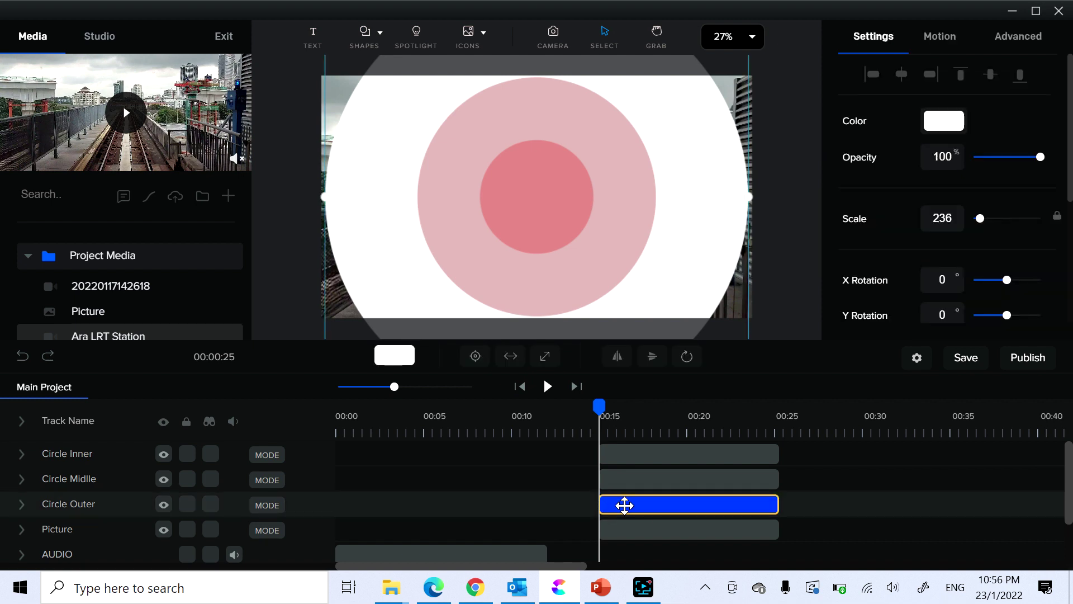
click(1017, 44)
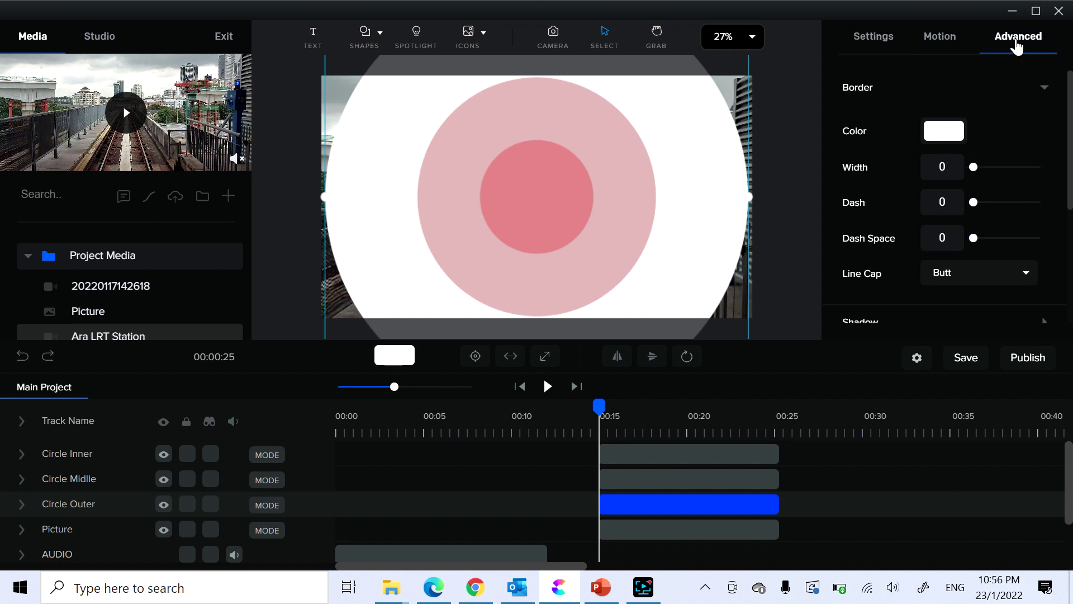
click(950, 136)
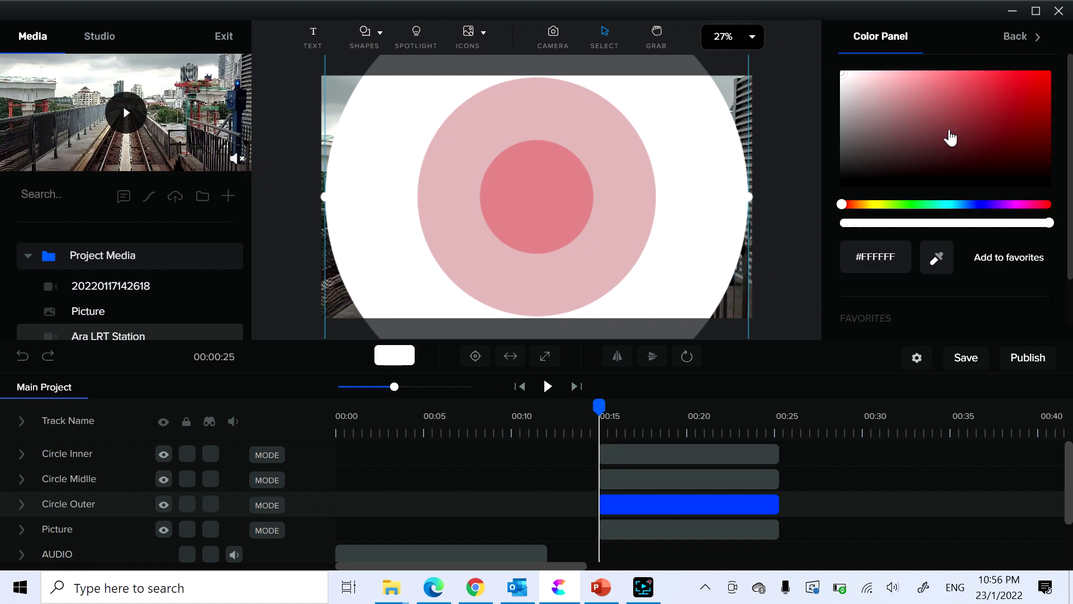
click(1013, 45)
click(1031, 89)
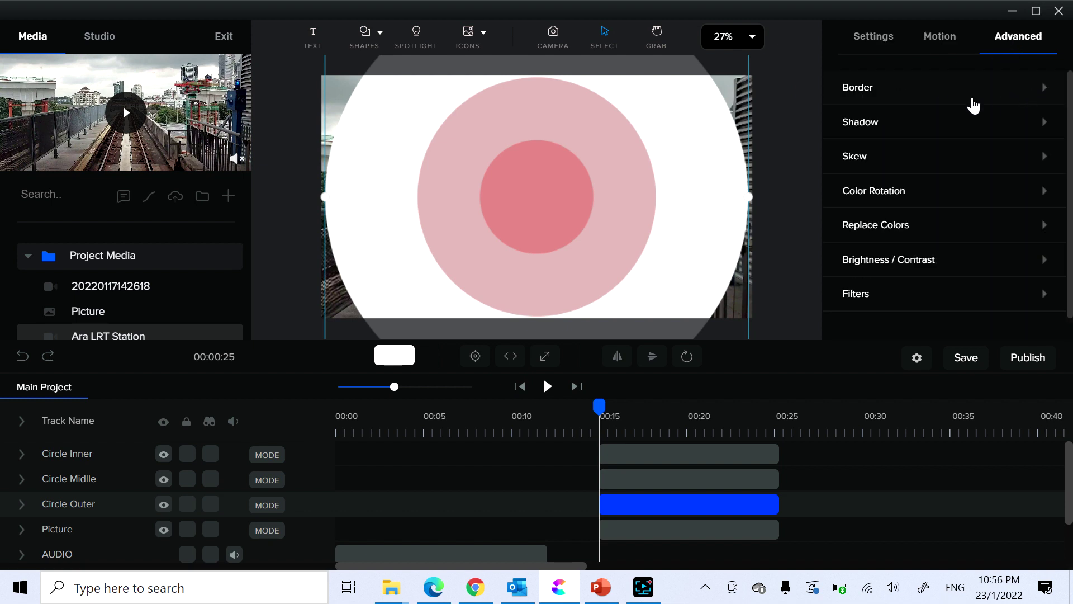
click(882, 93)
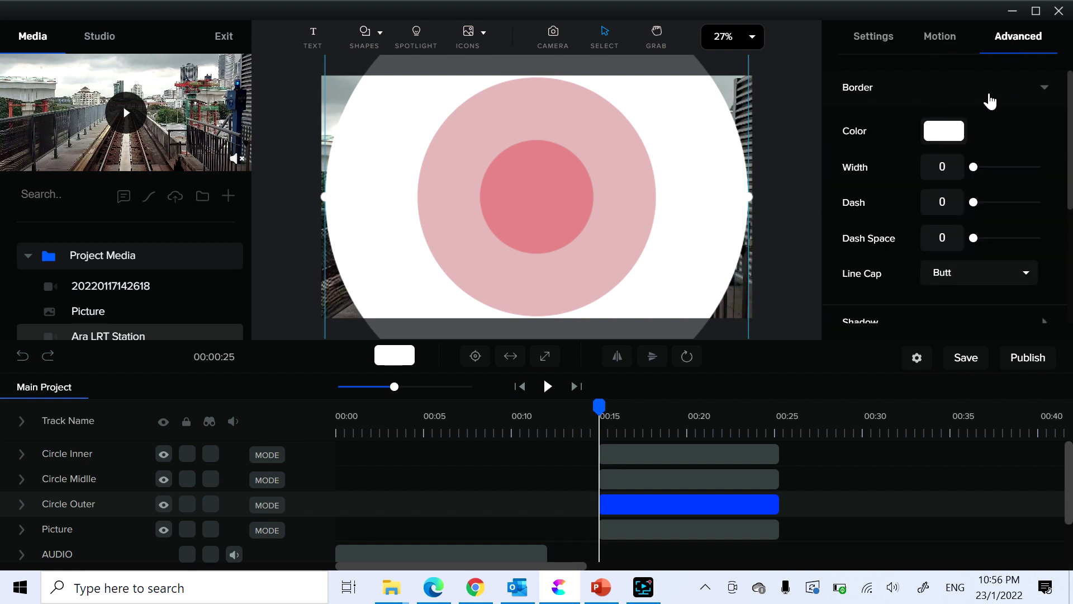
- Set the outer circle's border to semi-transparent black #00000075 with width 20
click(944, 135)
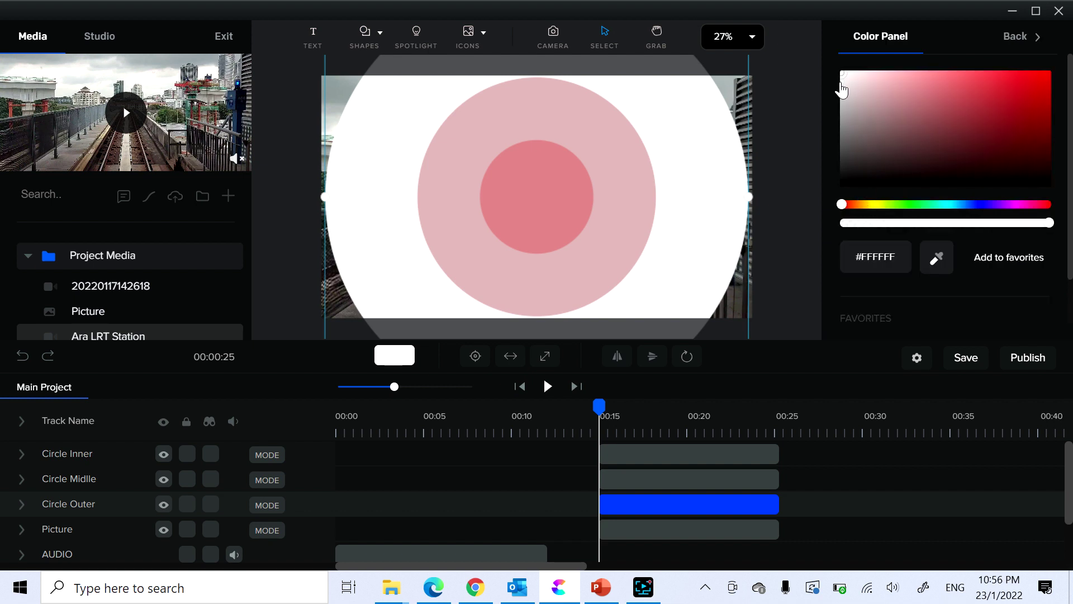
drag(842, 86, 831, 205)
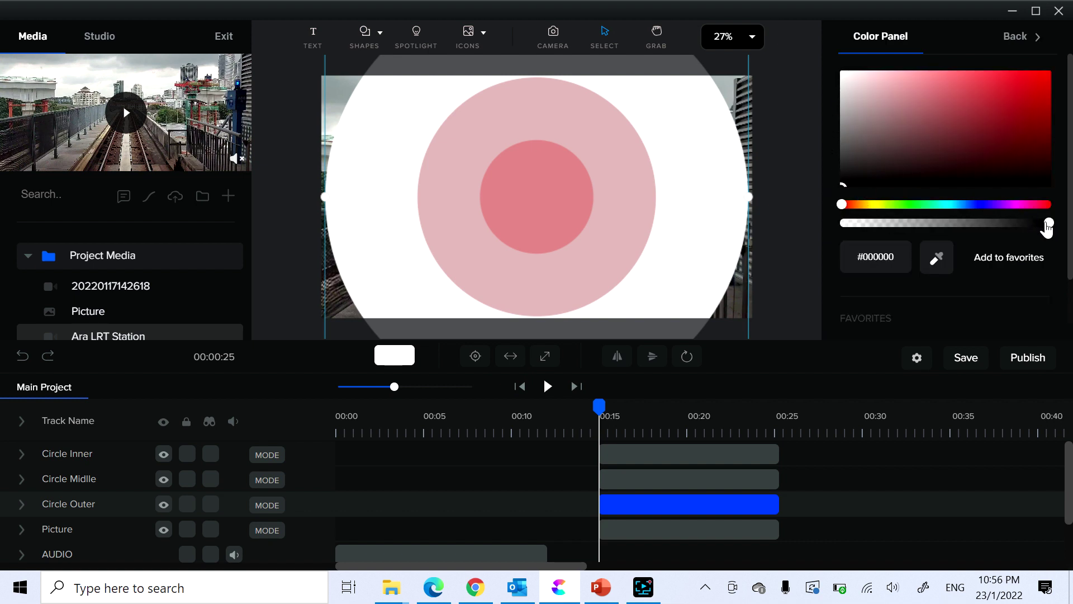
drag(1049, 222, 939, 237)
click(1017, 37)
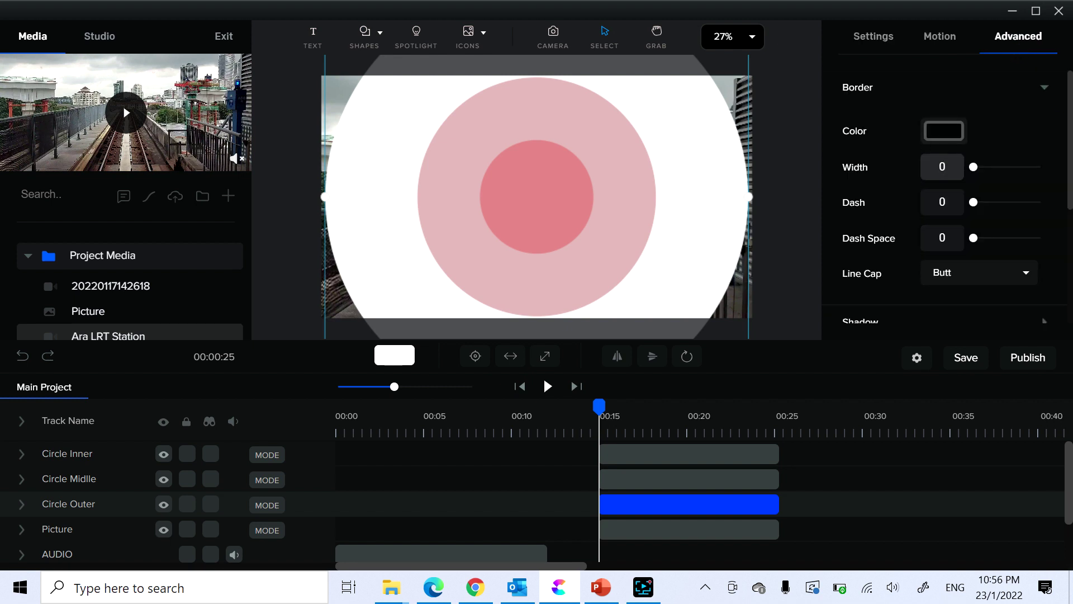
text(20)
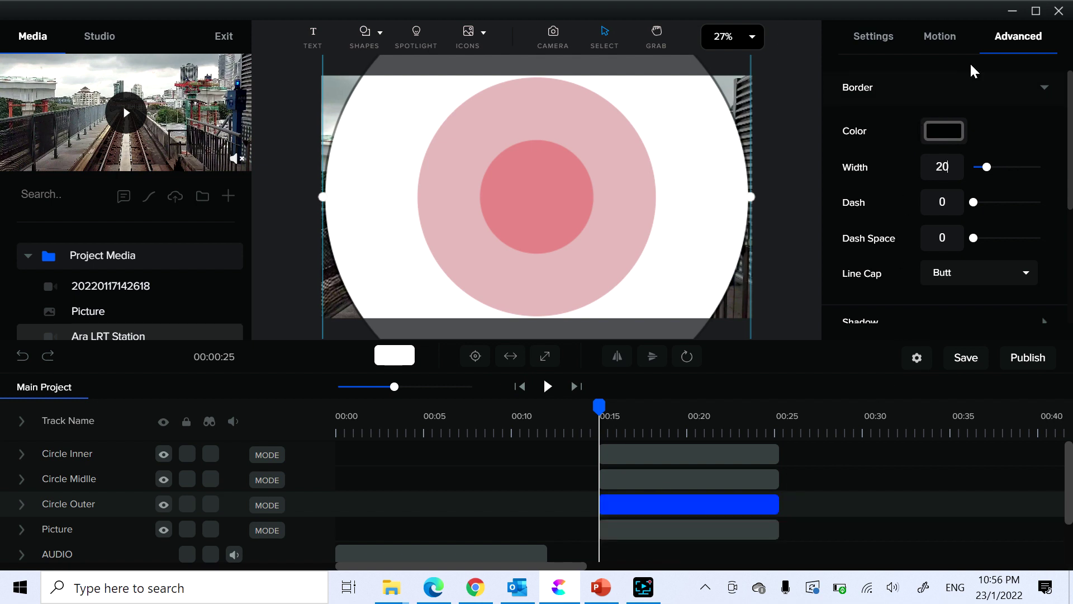
- Give Circle Midlle a semi-transparent black #00000075 border of width 20
click(651, 481)
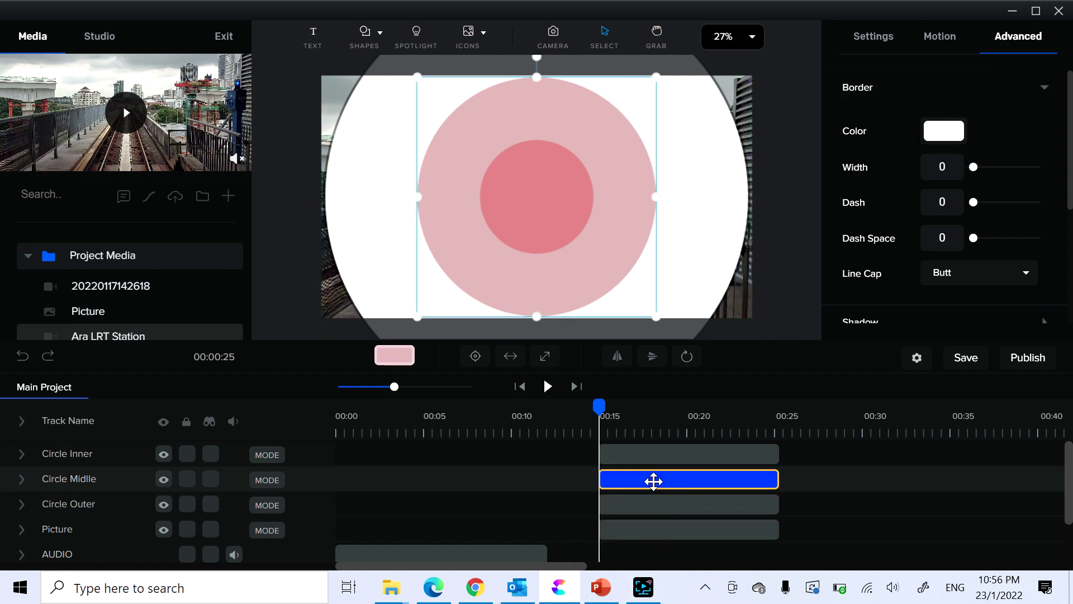
click(949, 132)
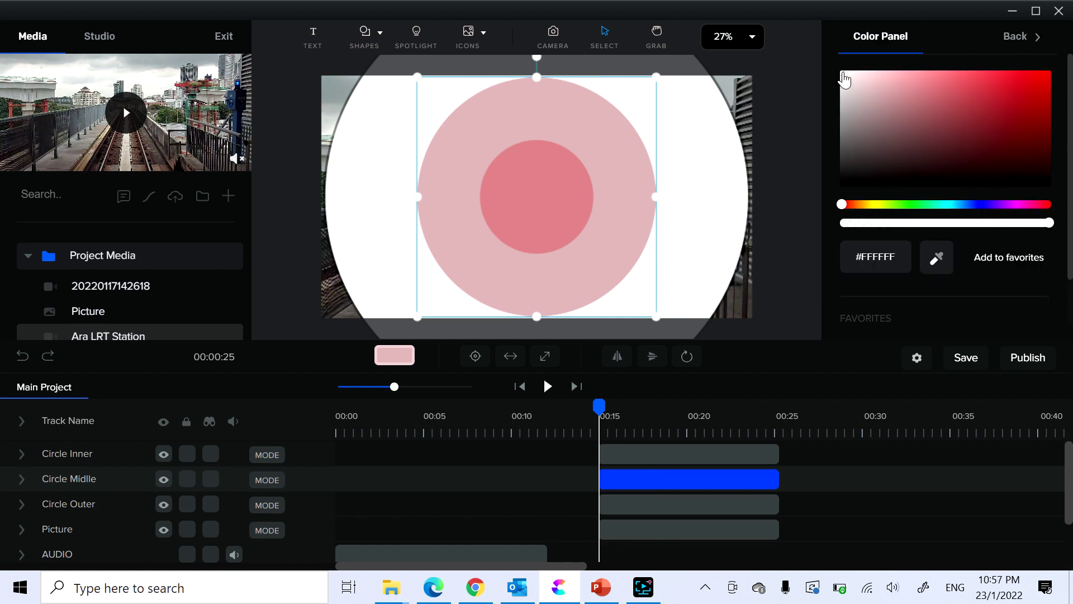
drag(844, 80, 836, 213)
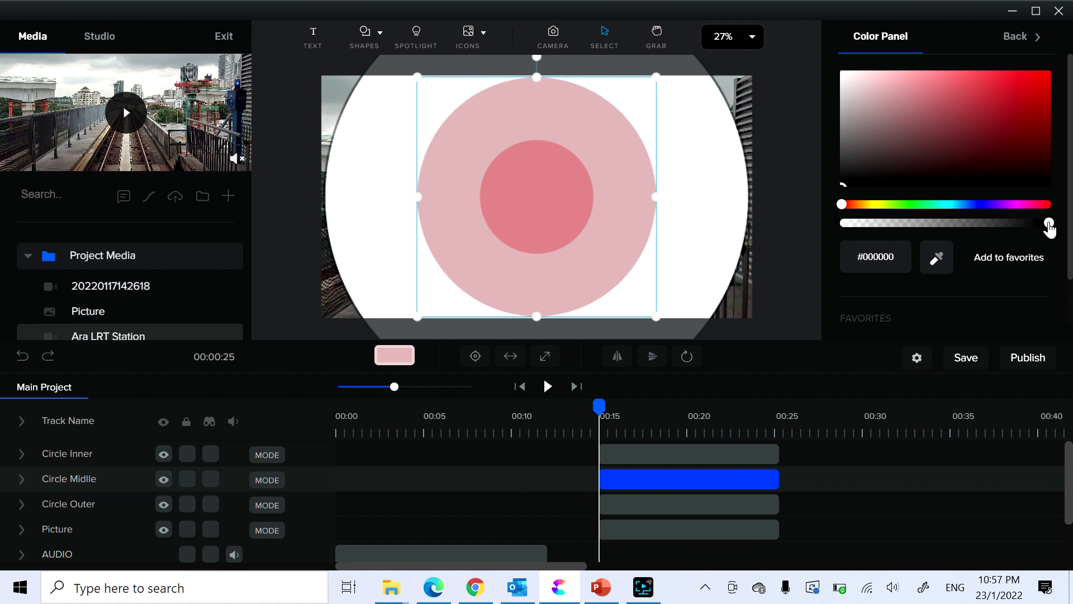
drag(1049, 227, 939, 230)
key(Escape)
click(934, 162)
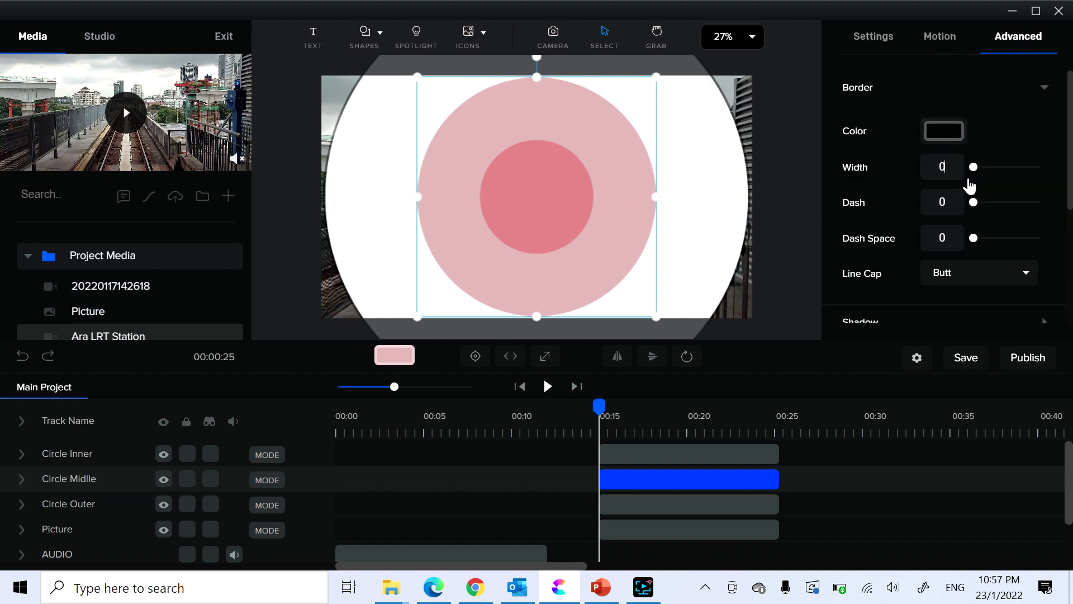
text(20)
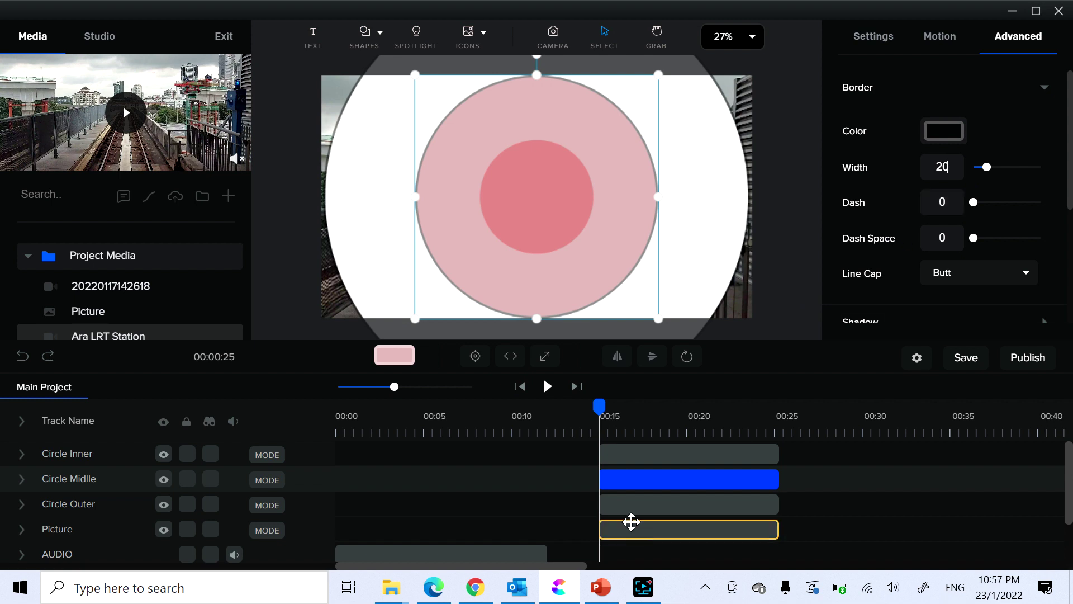
click(660, 457)
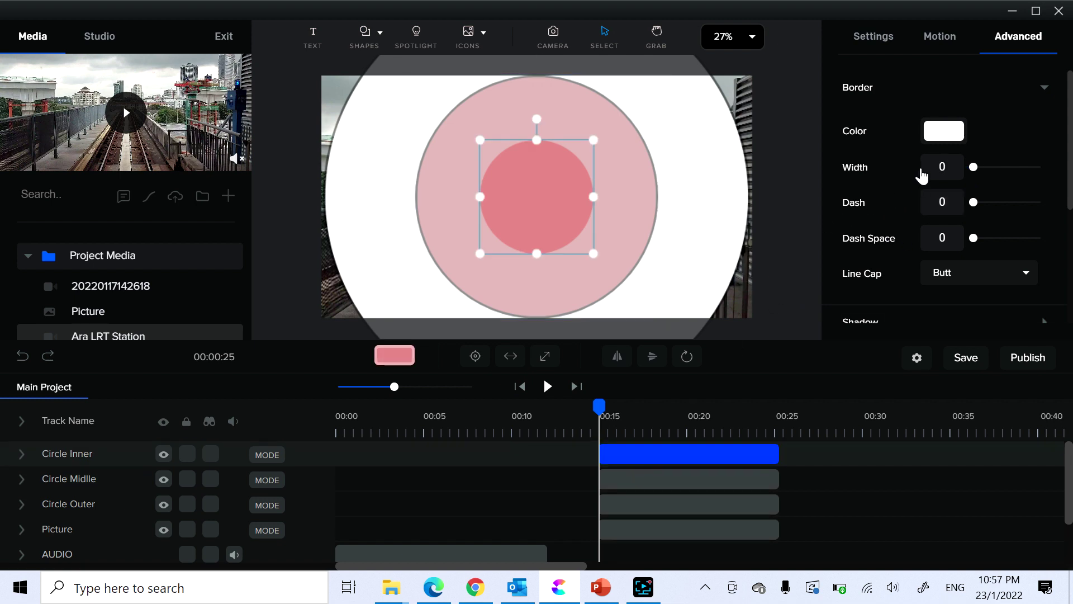
- Set Circle Inner's border to half-transparent black, then delete the Circle Inner layer
click(952, 133)
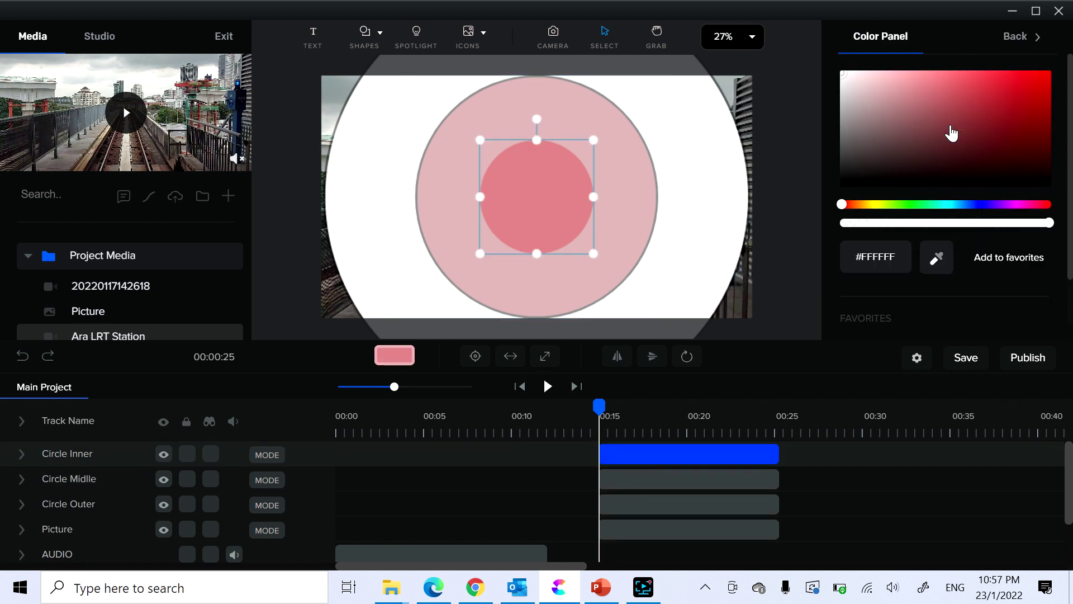
click(1019, 39)
click(947, 136)
drag(844, 79, 833, 206)
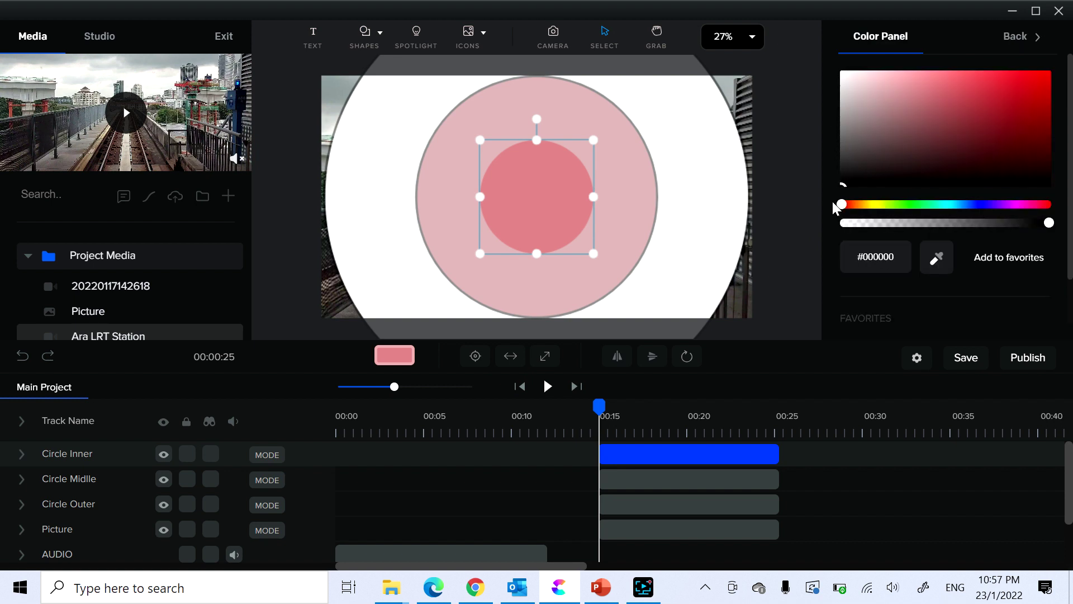
drag(1049, 222, 940, 235)
click(1014, 37)
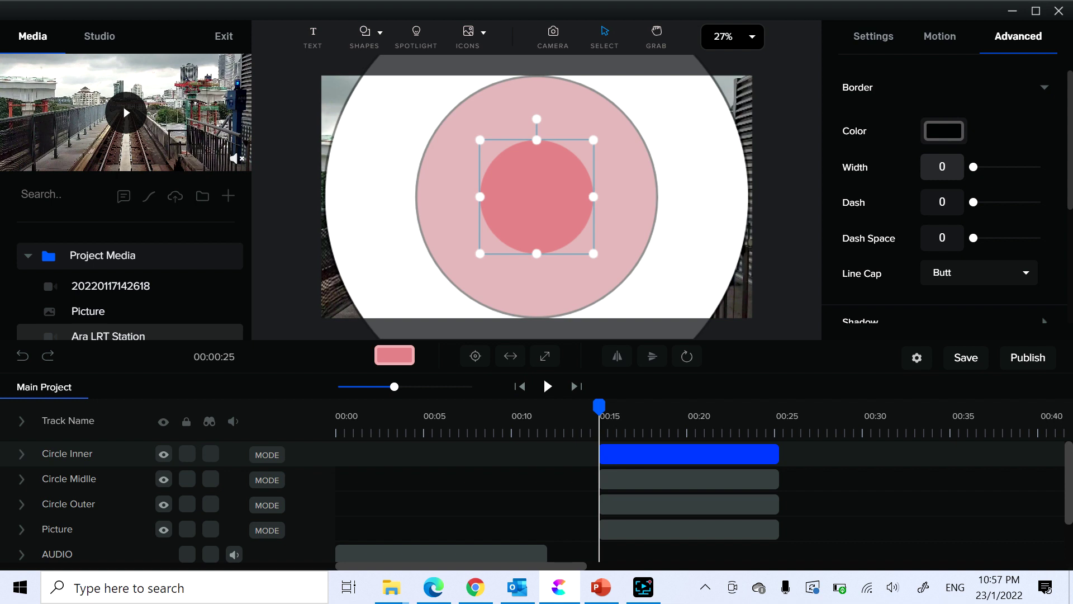
key(Delete)
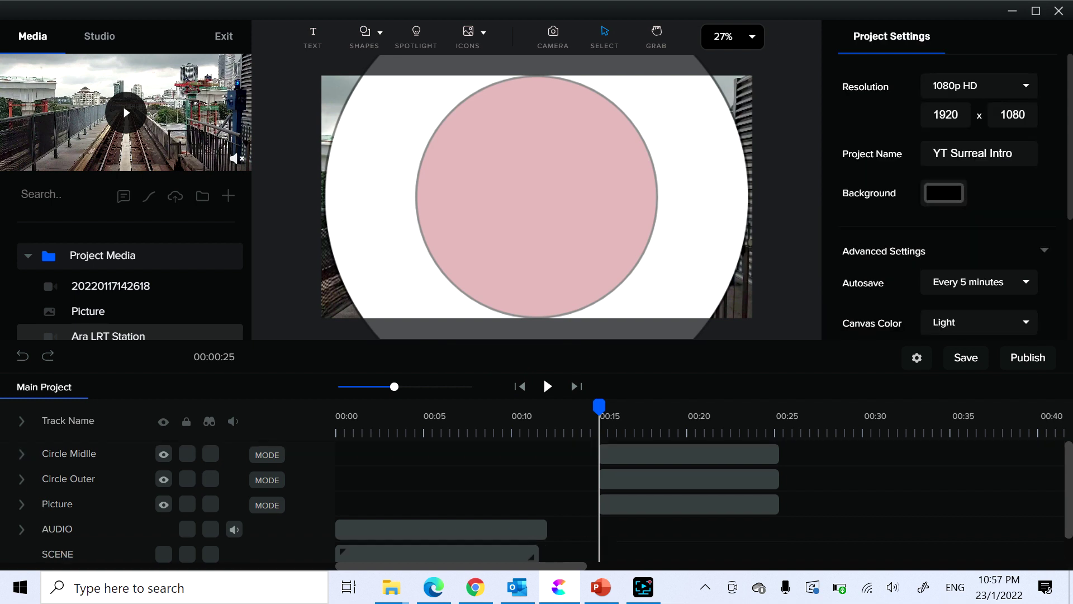
- Check Circle Midlle's Advanced border settings, then undo to restore the Circle Inner circle and track
click(694, 454)
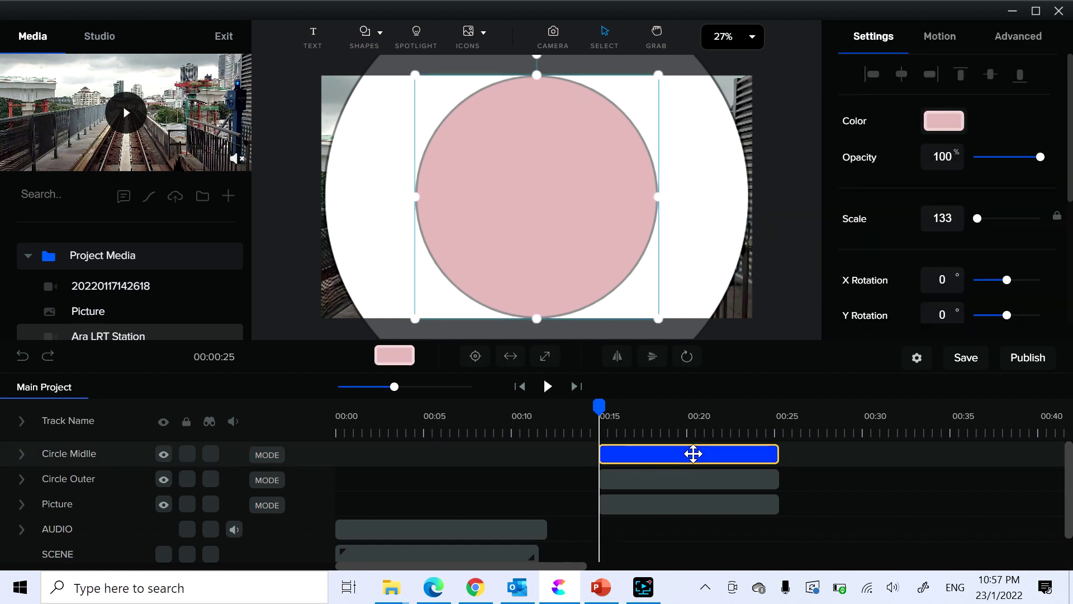
click(1022, 42)
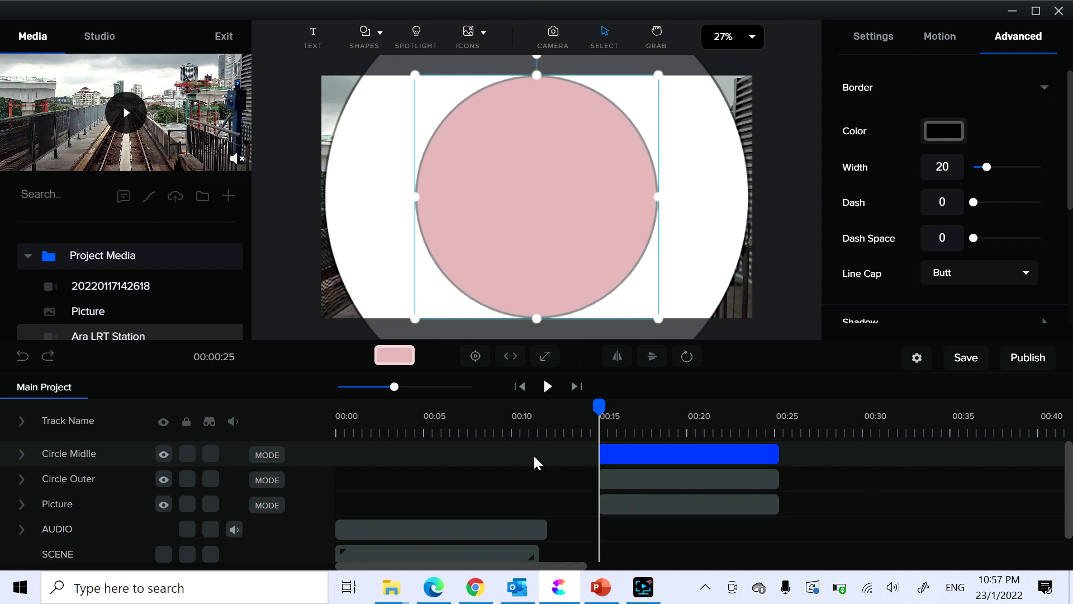
click(21, 360)
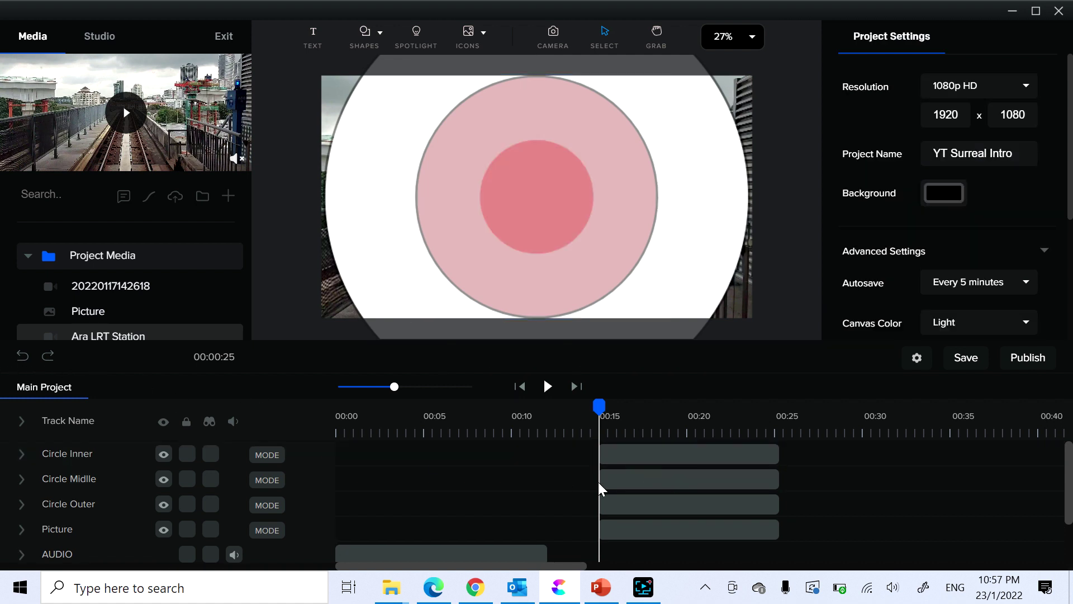
- Set the Circle Inner clip's Advanced Border Width to 20
click(666, 434)
click(678, 456)
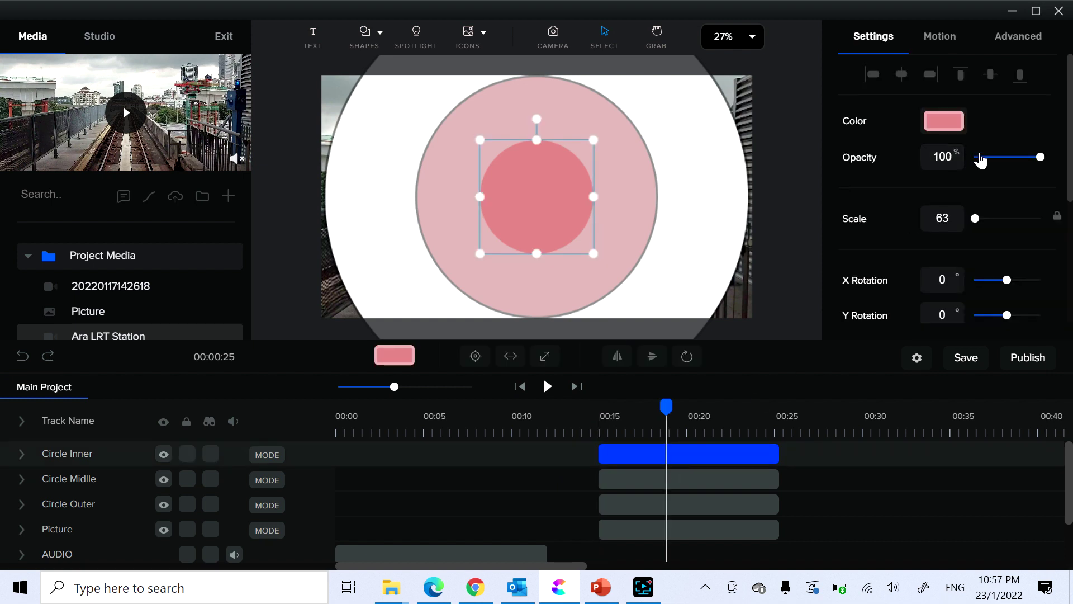
click(1018, 40)
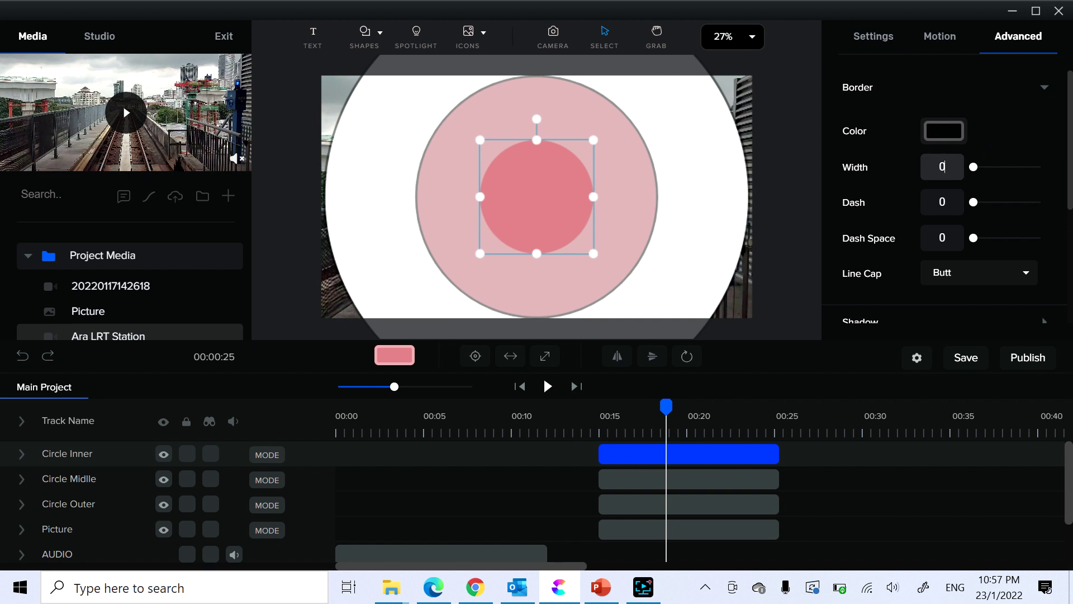
key(BackSpace)
text(20)
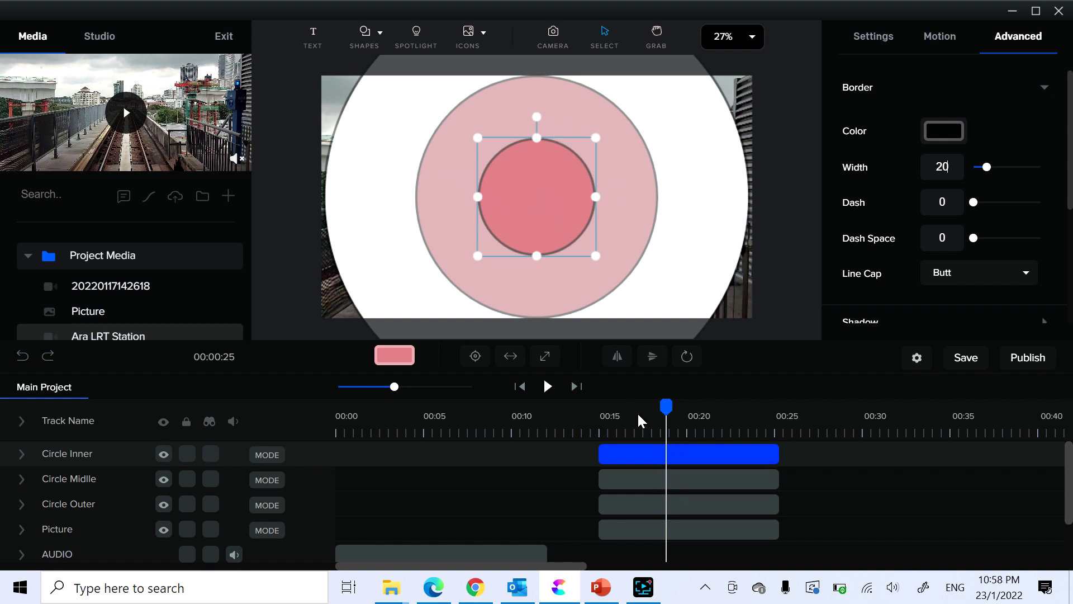
click(721, 332)
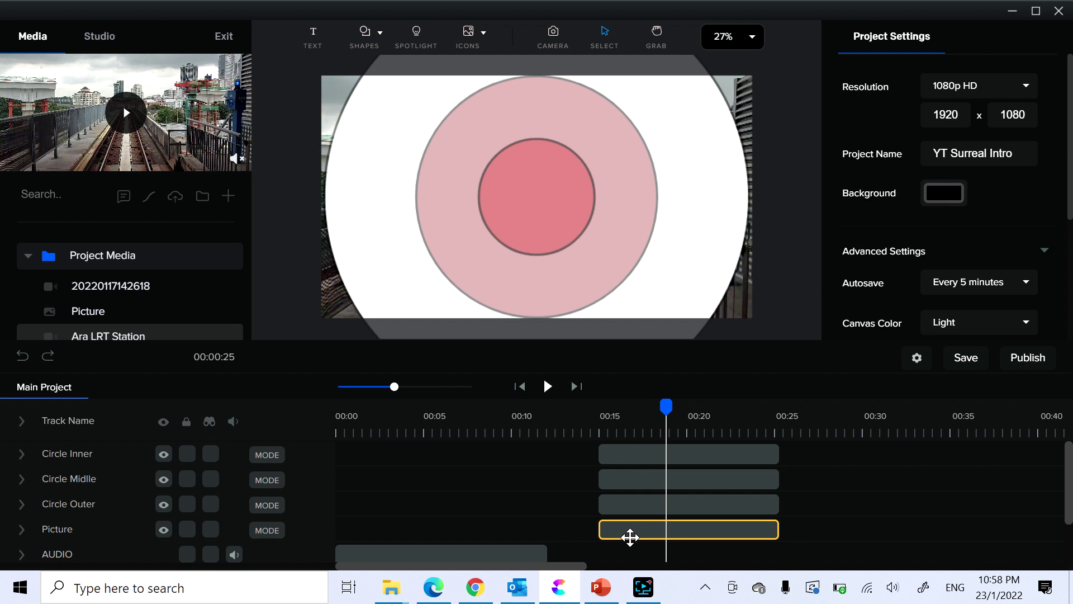
- Duplicate the station Picture clip three times onto new Picture tracks
click(630, 537)
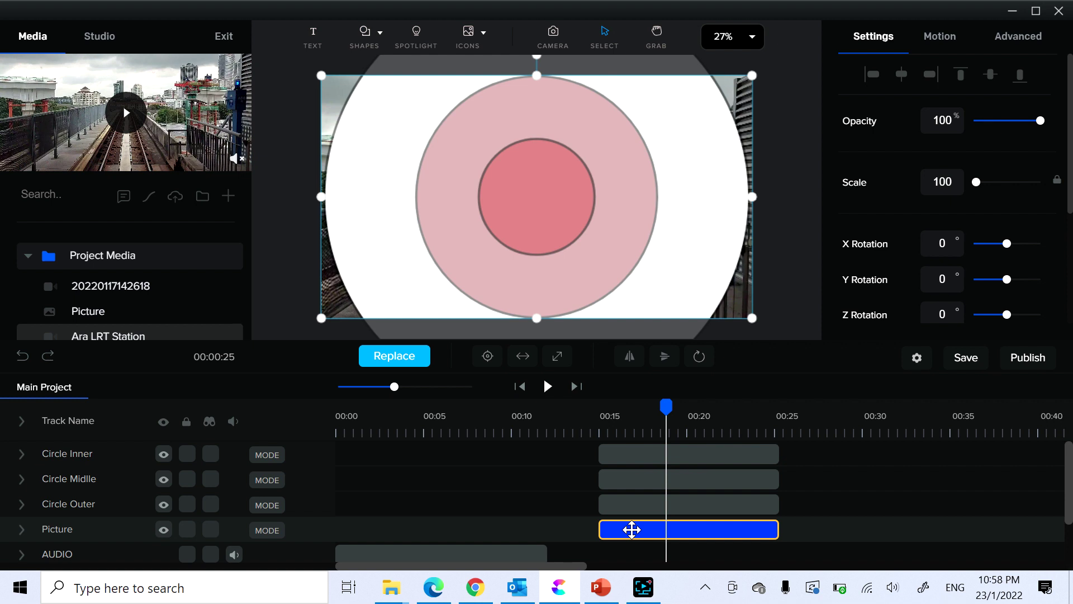
right_click(632, 529)
click(676, 437)
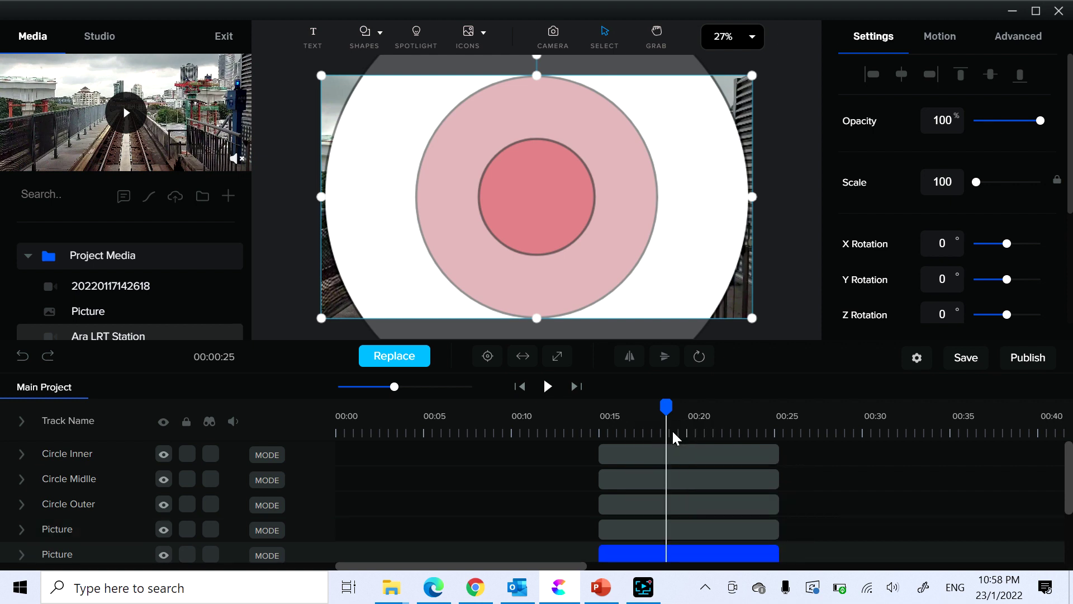
right_click(643, 555)
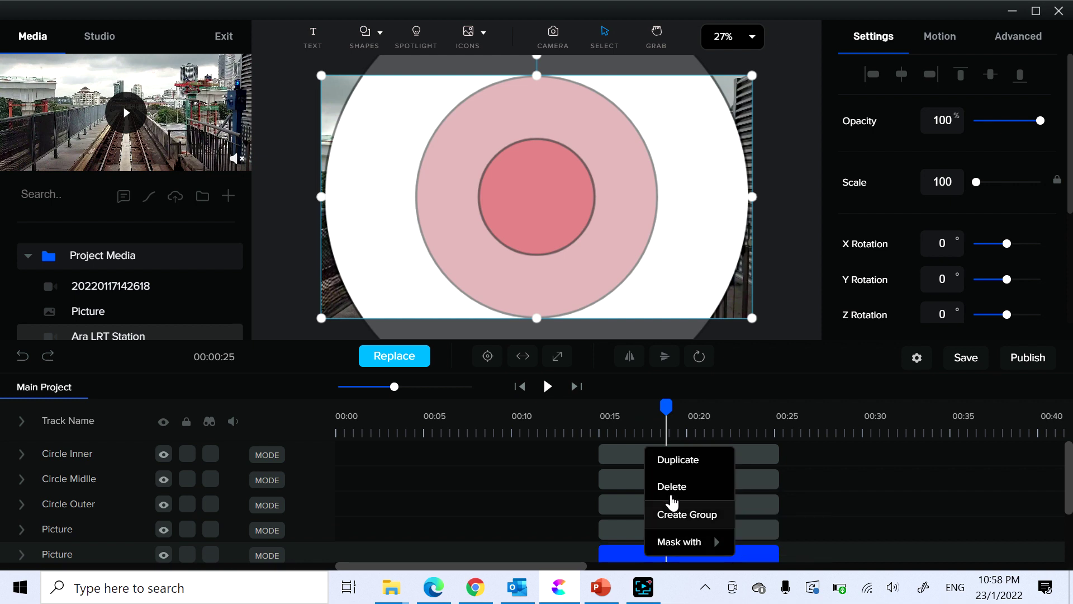
click(679, 460)
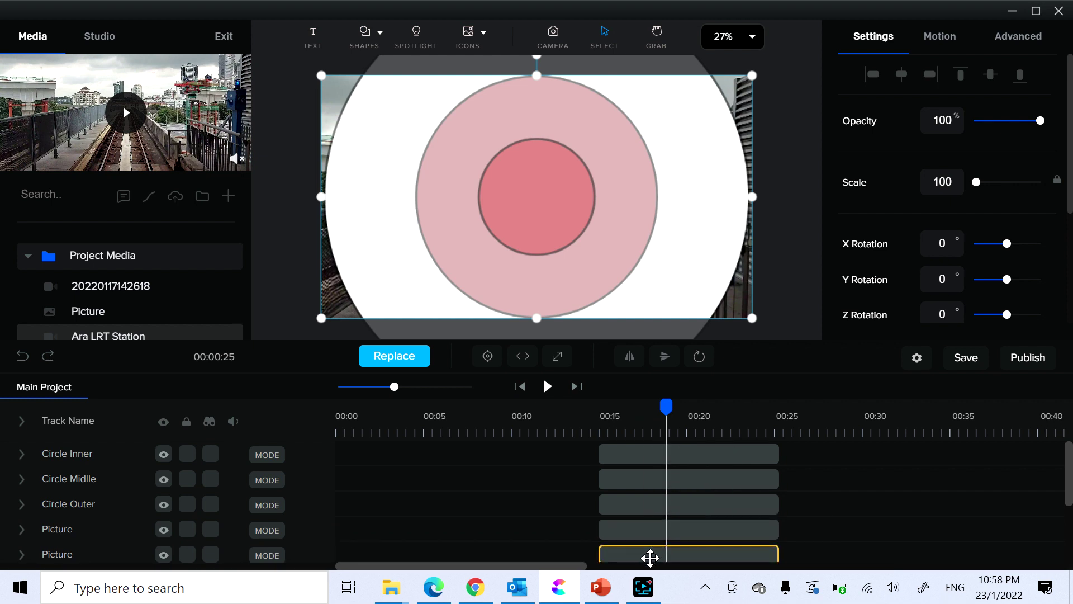
right_click(650, 557)
click(700, 456)
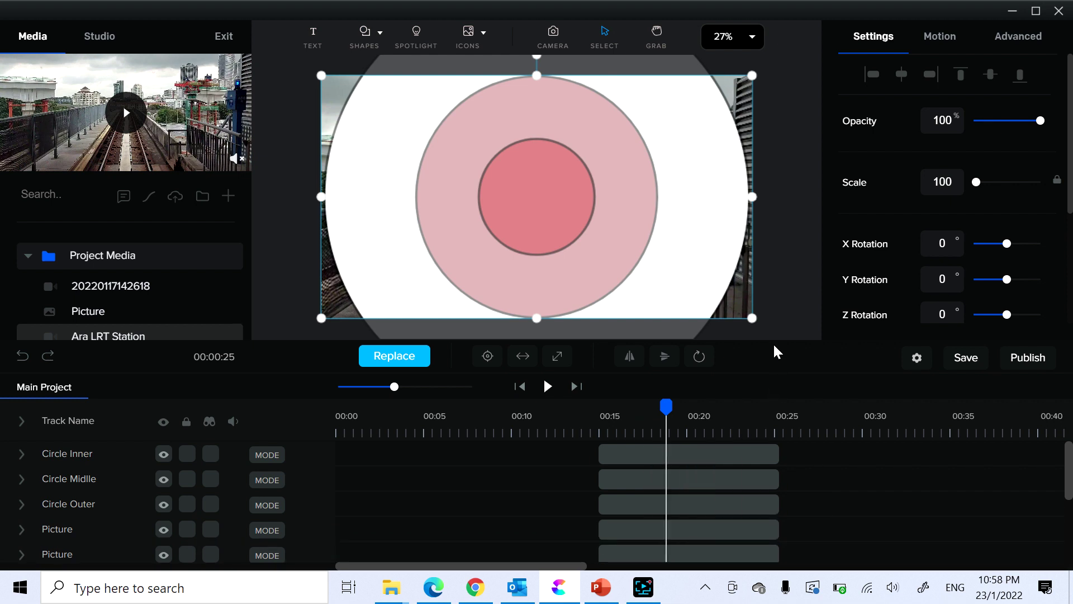
drag(775, 326, 771, 290)
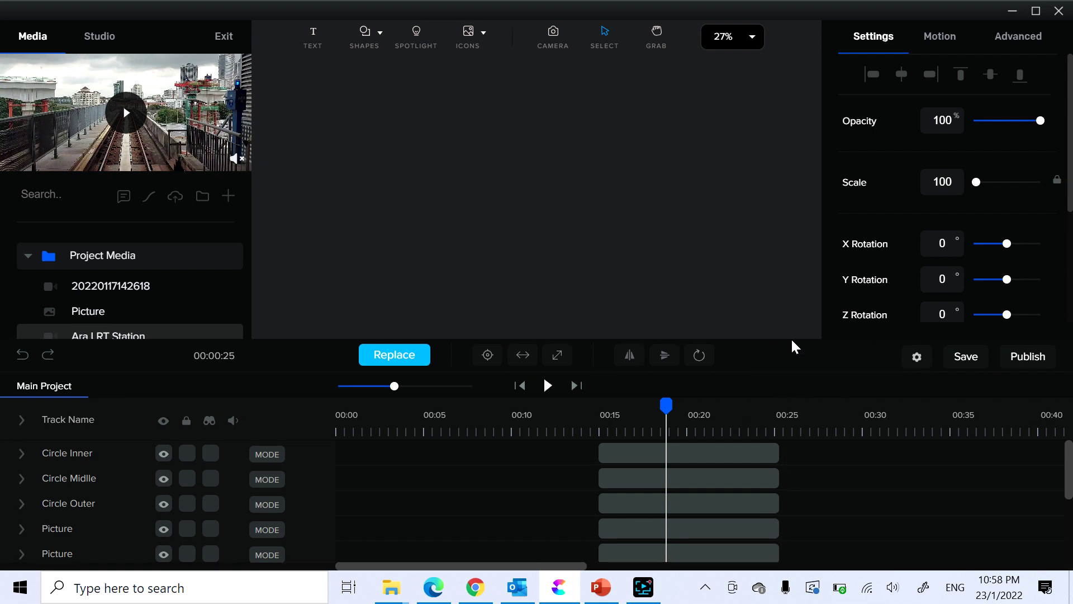
- Rename the lowest duplicated Picture track to 'Picture Outer'
scroll(712, 515, down, 2)
scroll(712, 514, up, 2)
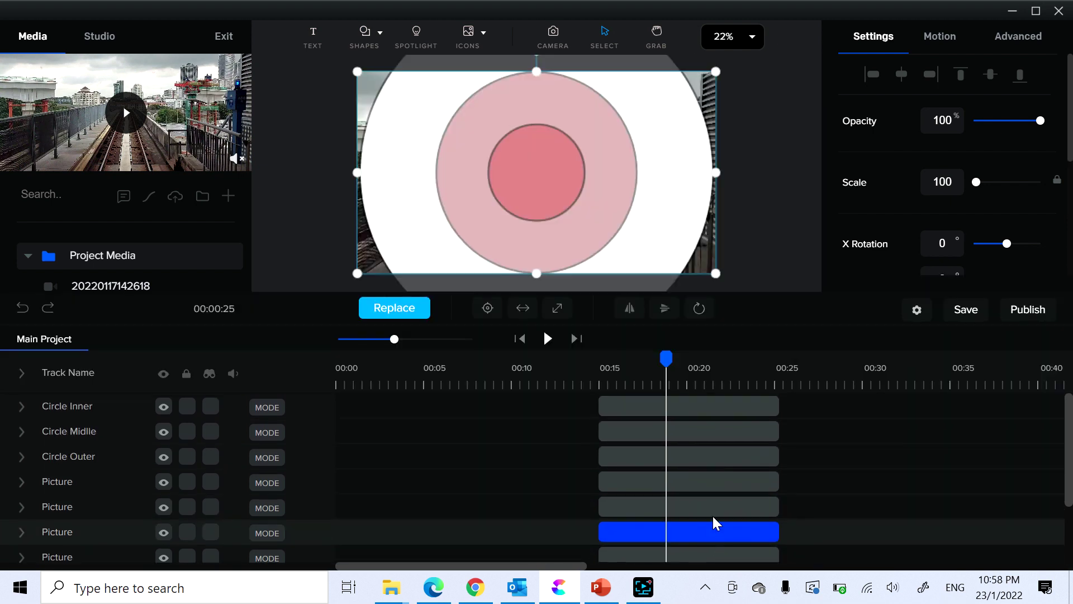
click(688, 553)
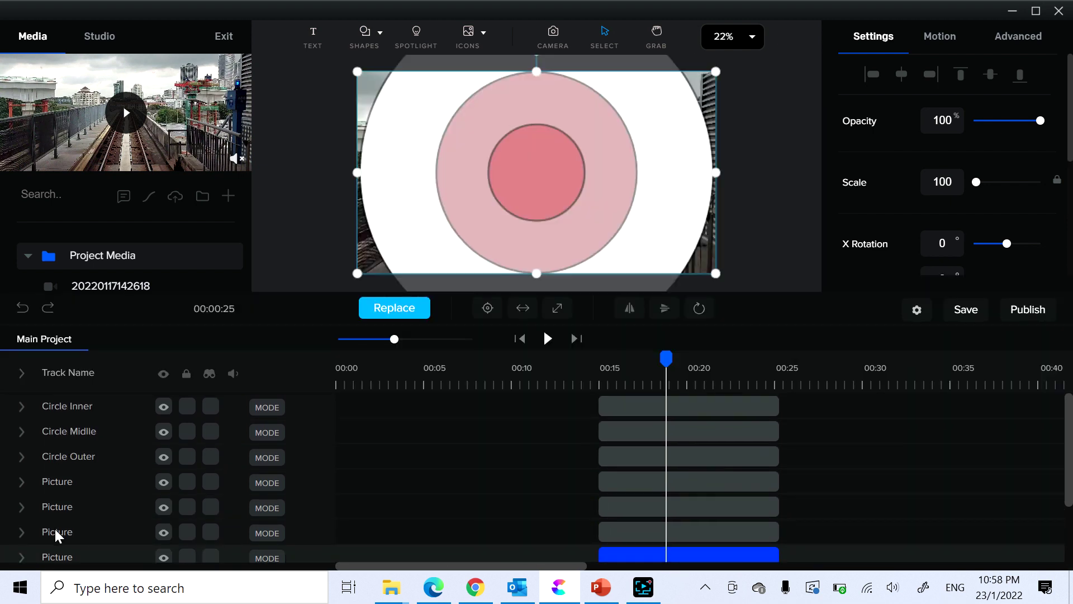
click(641, 533)
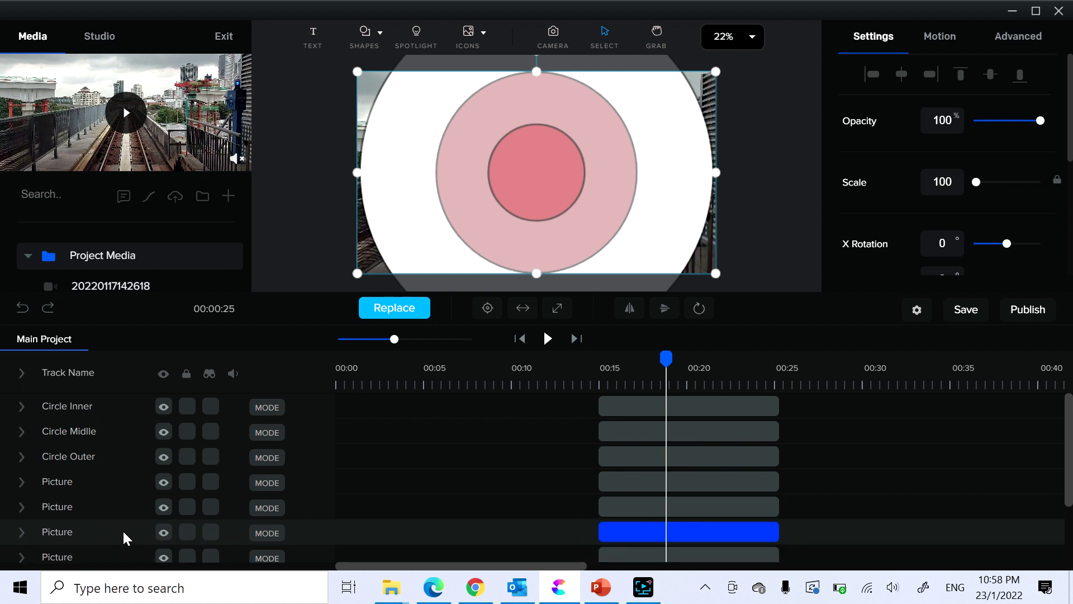
double_click(69, 536)
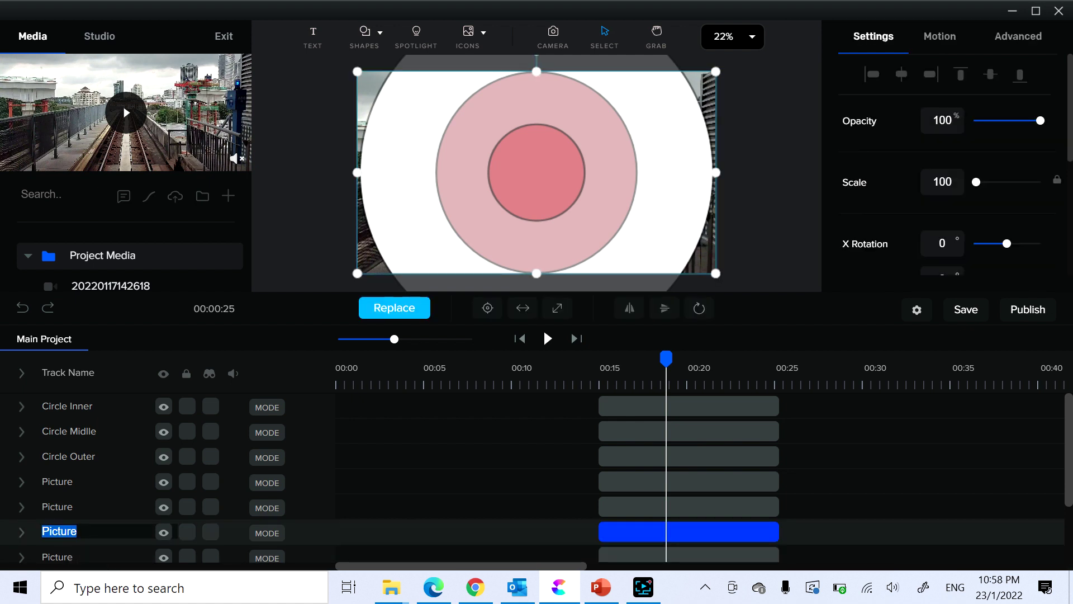
key(End)
- Rename the Picture track above it to 'Picture Midlle'
click(629, 507)
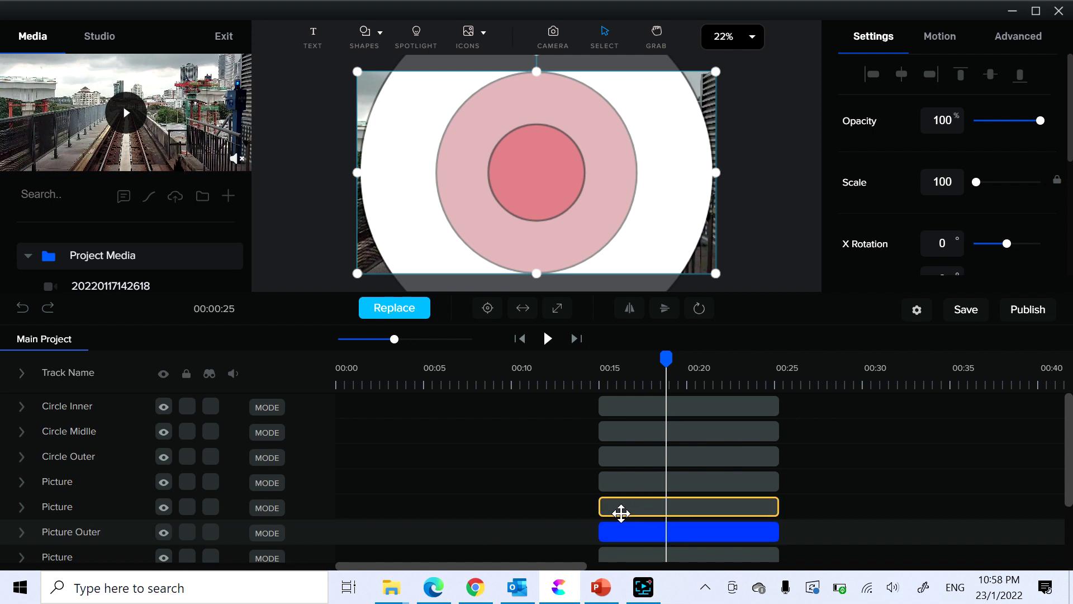
click(69, 507)
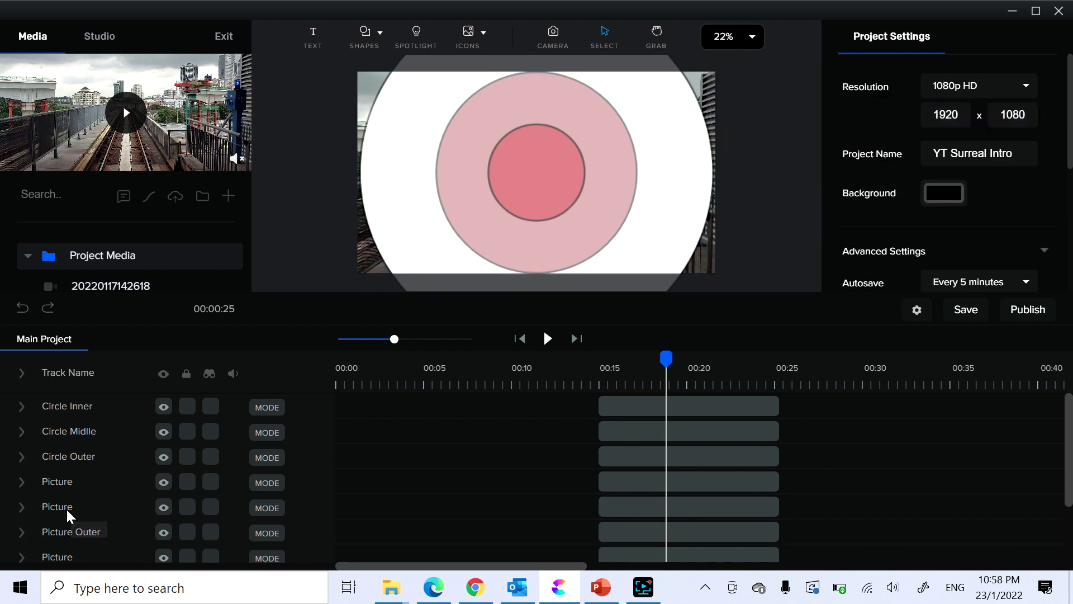
double_click(66, 507)
key(End)
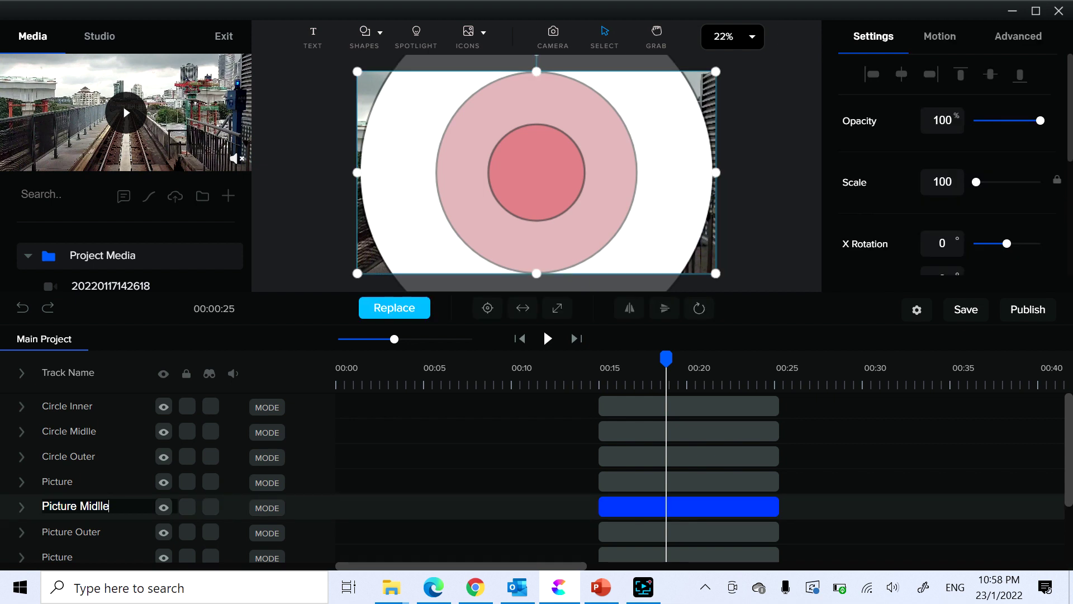
key(Return)
- Rename the topmost Picture track to 'Picture Inner'
click(668, 483)
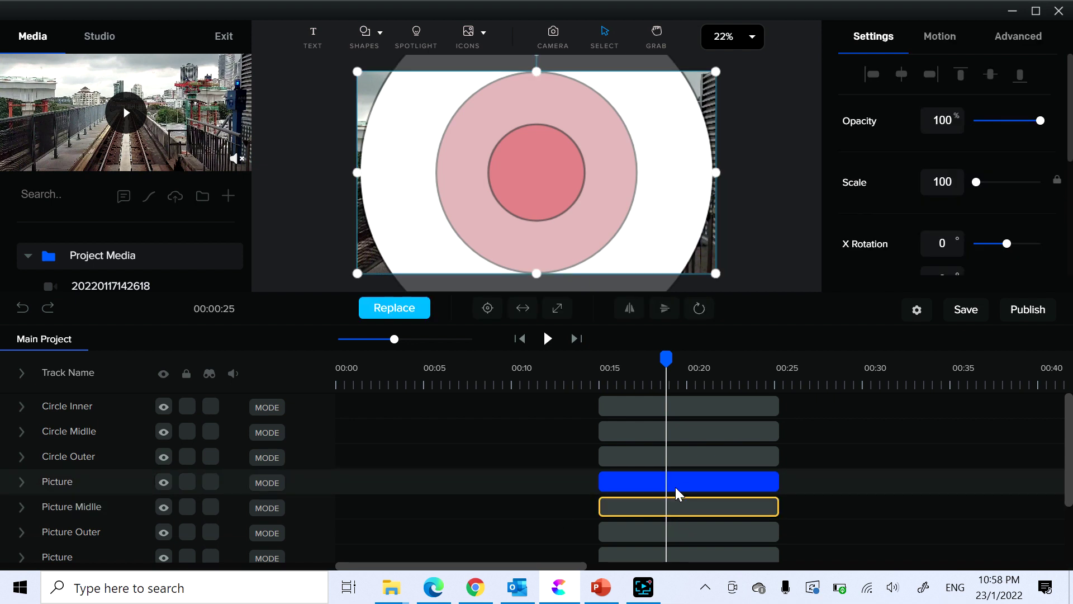
double_click(65, 484)
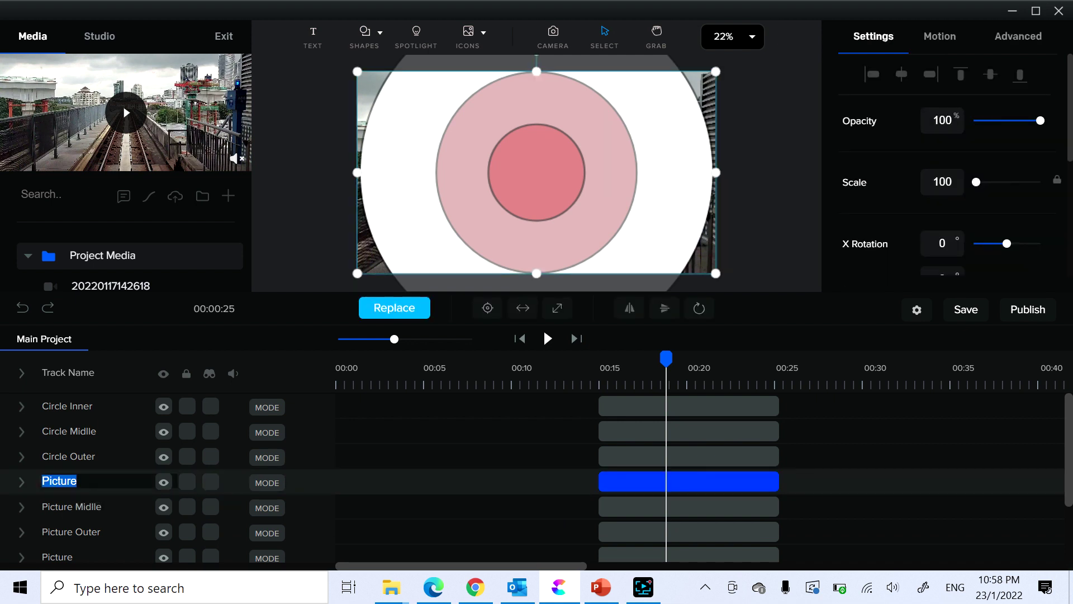
key(End)
key(Escape)
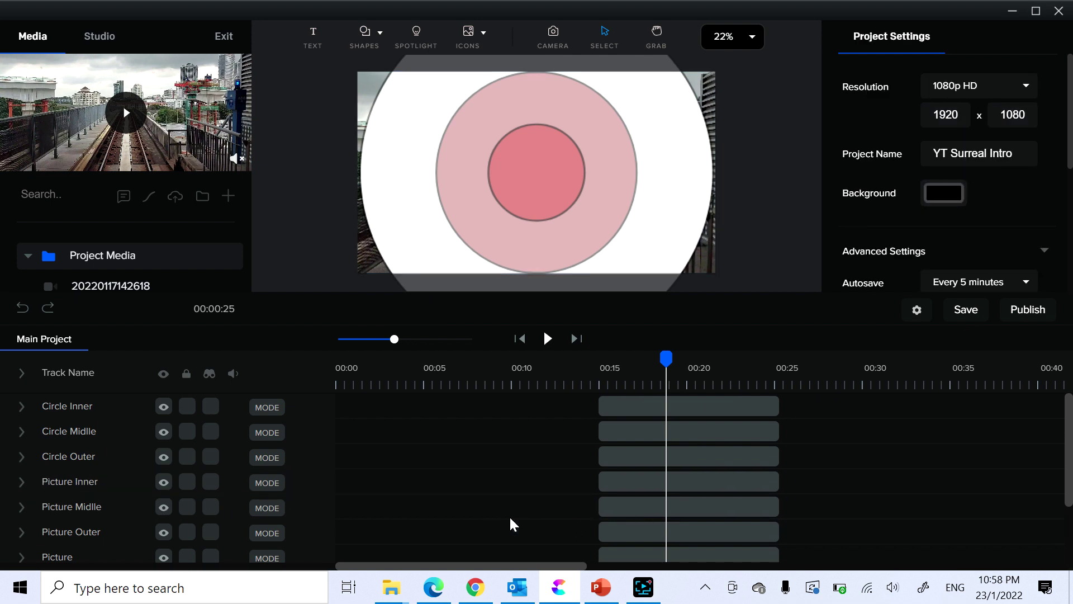
click(631, 483)
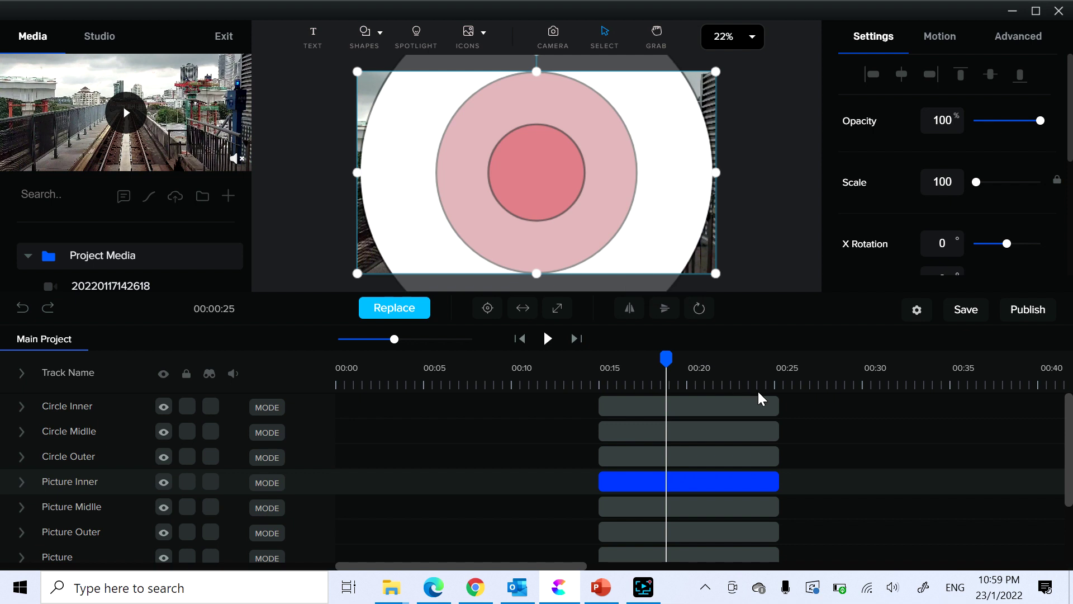
- Apply a looping clockwise rotation animation to the Picture Inner clip
click(22, 488)
click(633, 485)
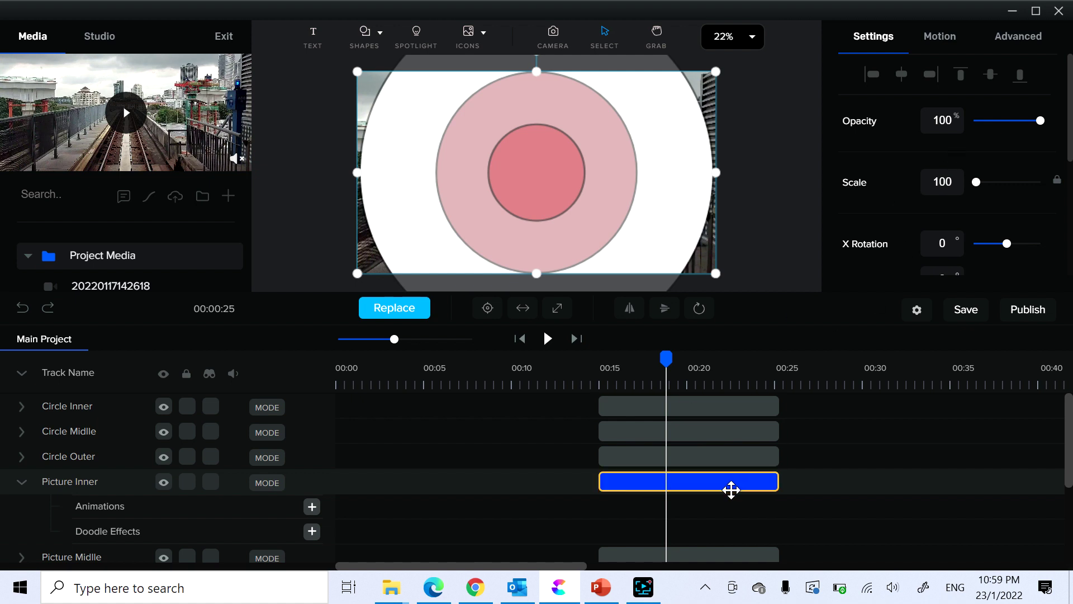
click(962, 46)
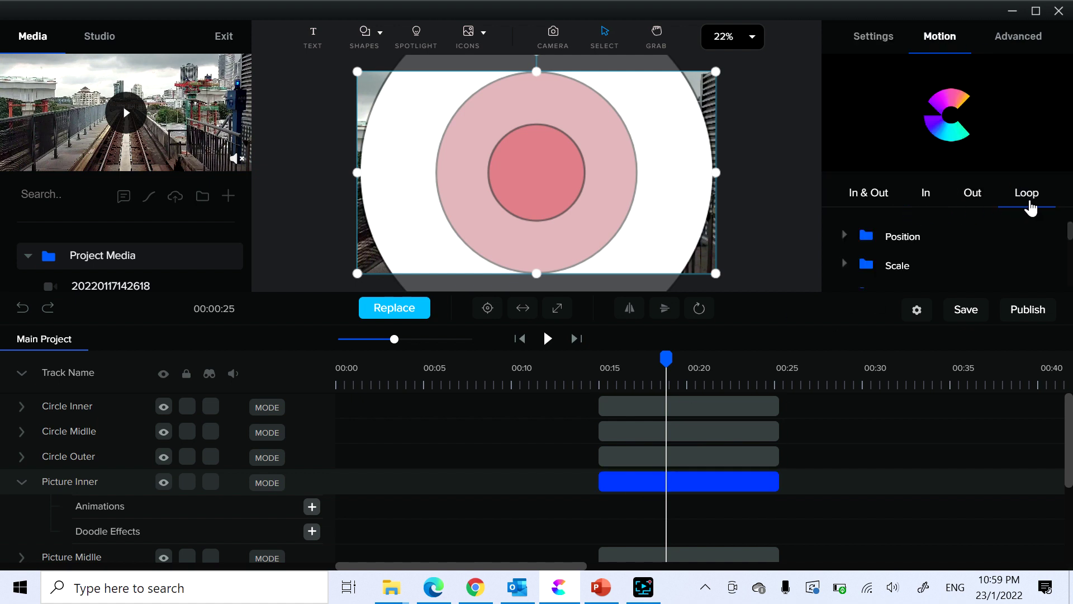
scroll(882, 247, down, 5)
scroll(867, 263, up, 5)
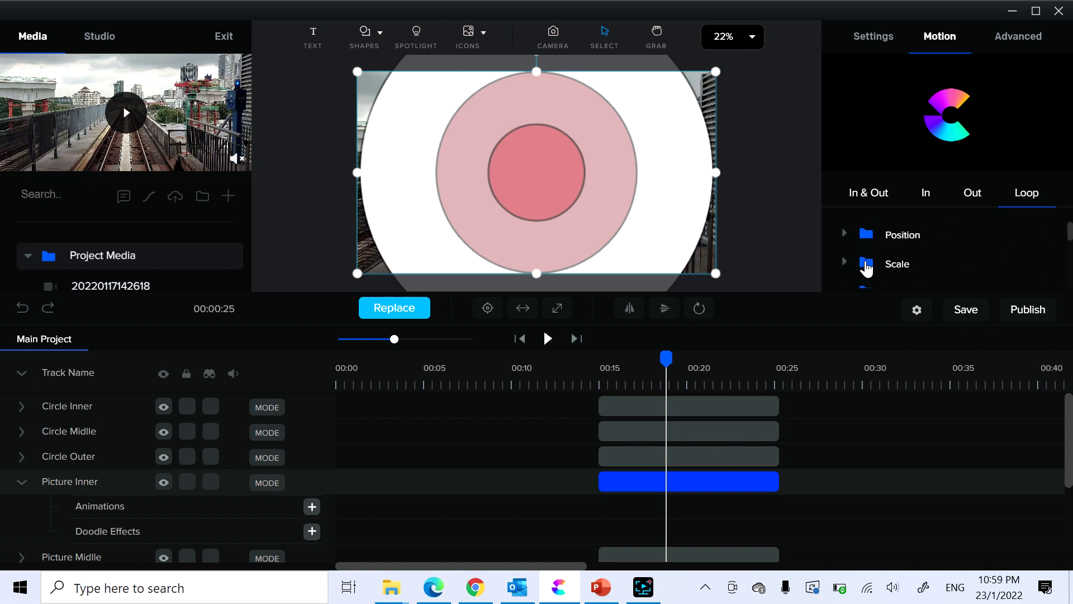
click(691, 481)
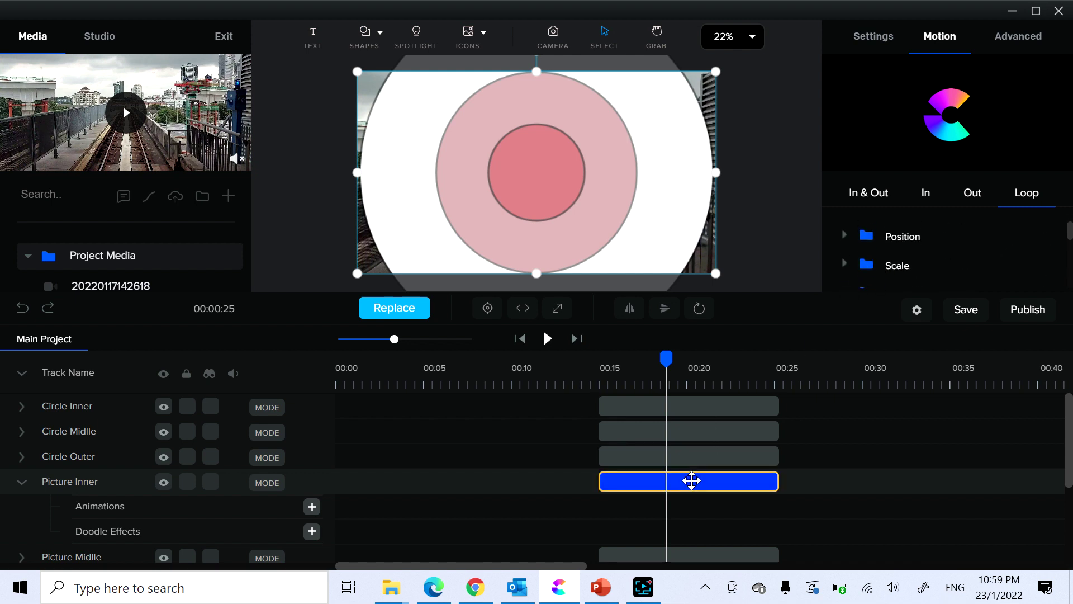
scroll(906, 257, down, 1)
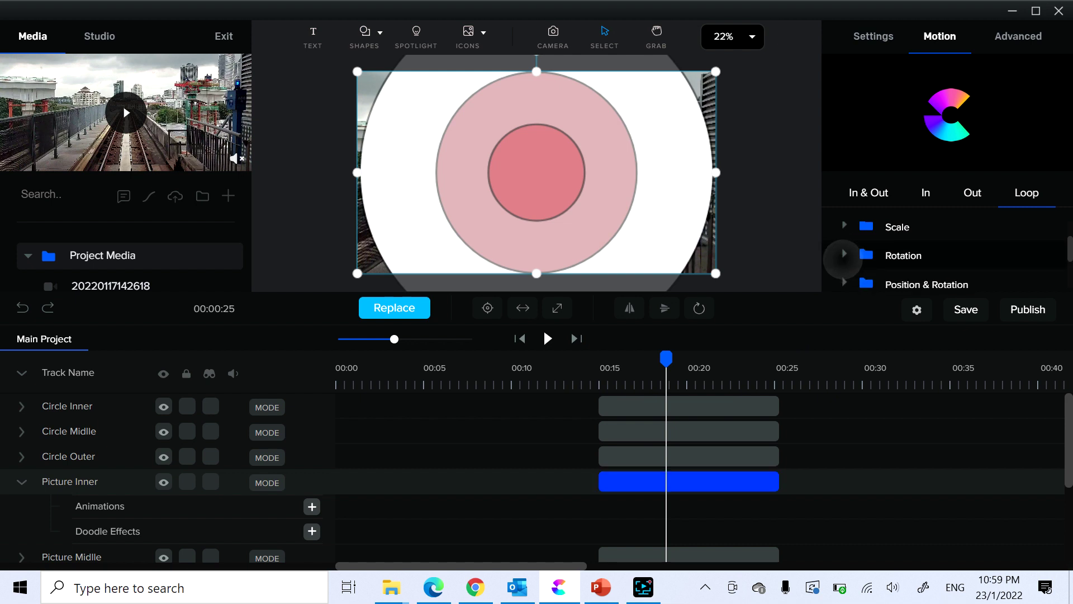
click(844, 255)
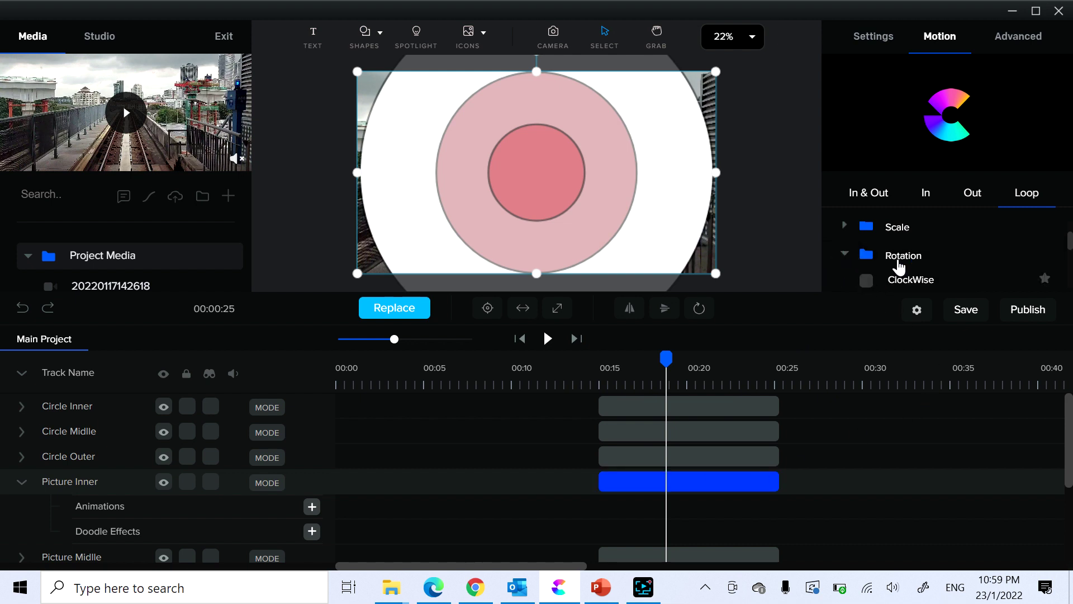
click(877, 280)
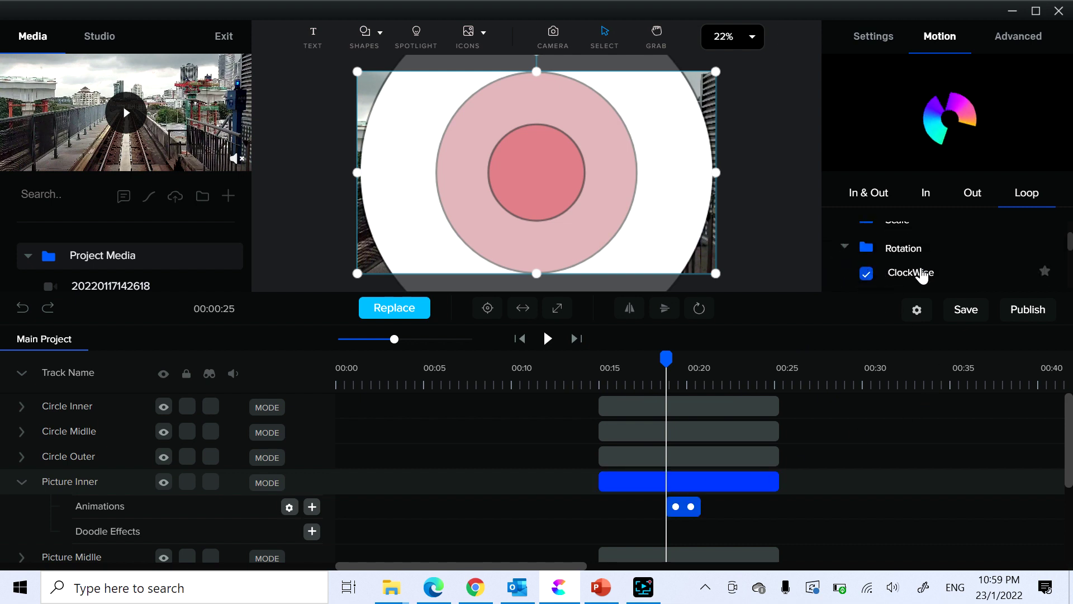
- Shift the Picture Inner rotation earlier and confirm Loops is set to 1
scroll(906, 263, down, 1)
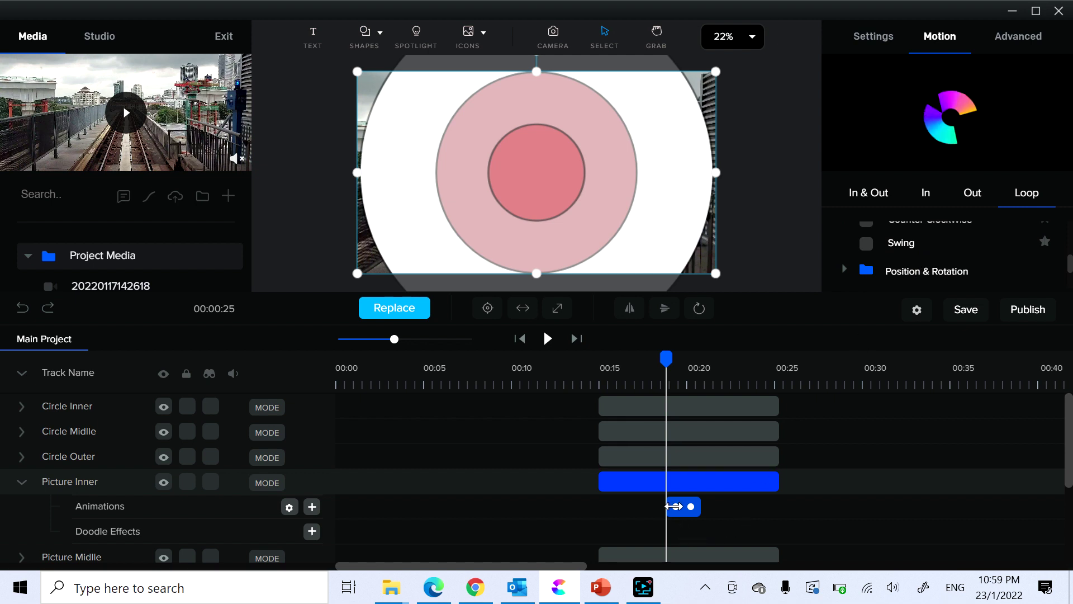
drag(685, 517, 637, 520)
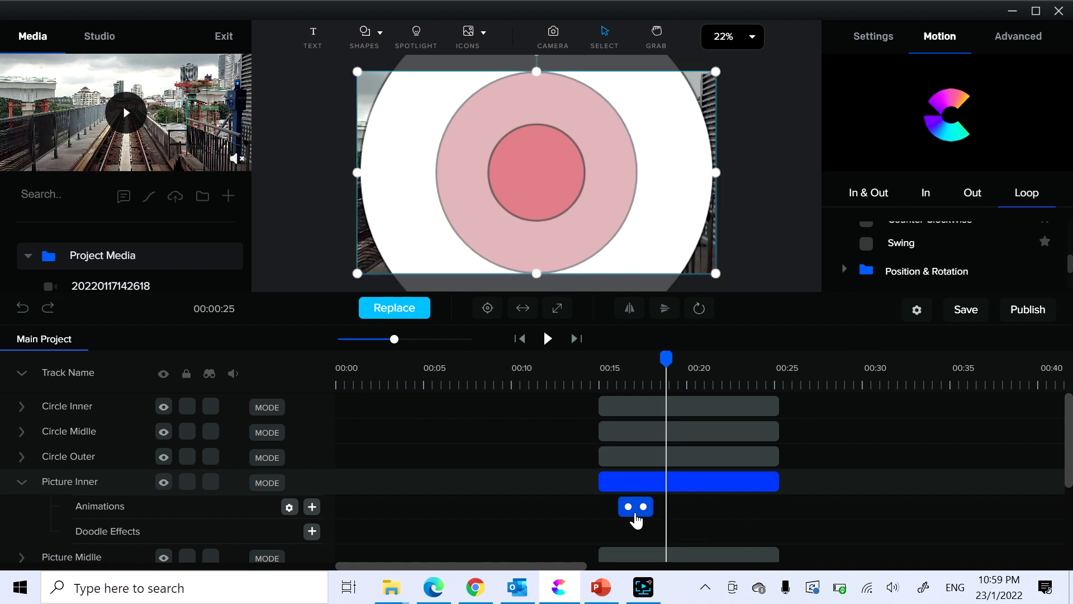
click(289, 507)
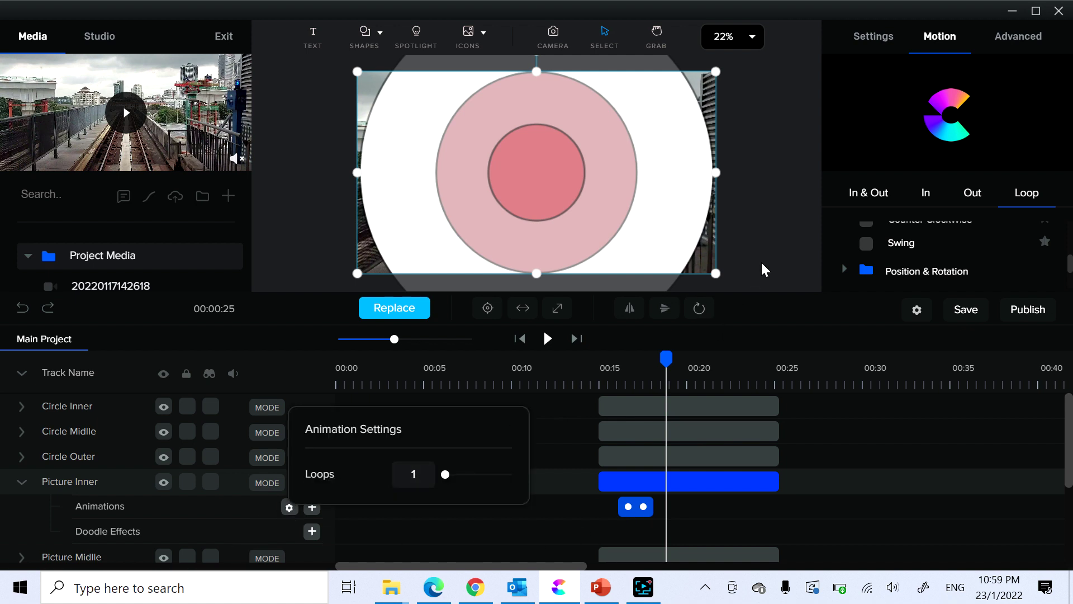
click(707, 505)
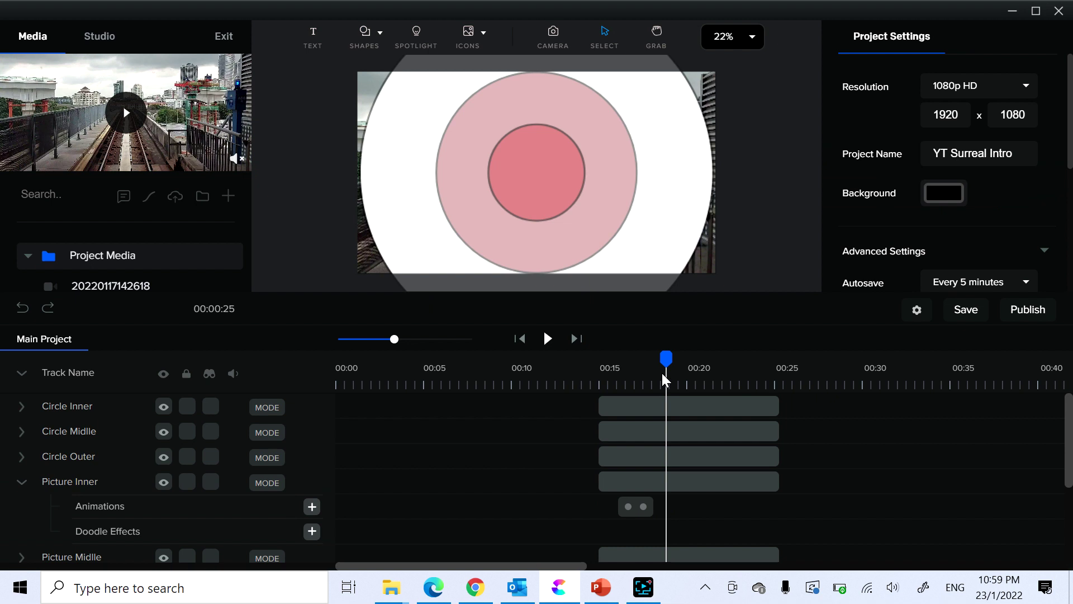
click(653, 484)
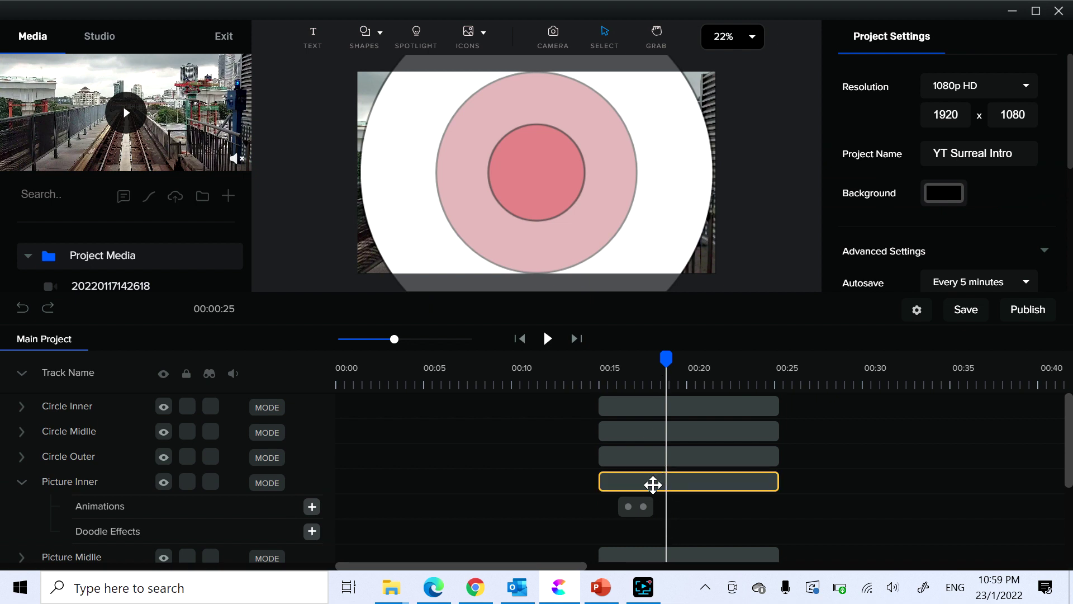
click(653, 484)
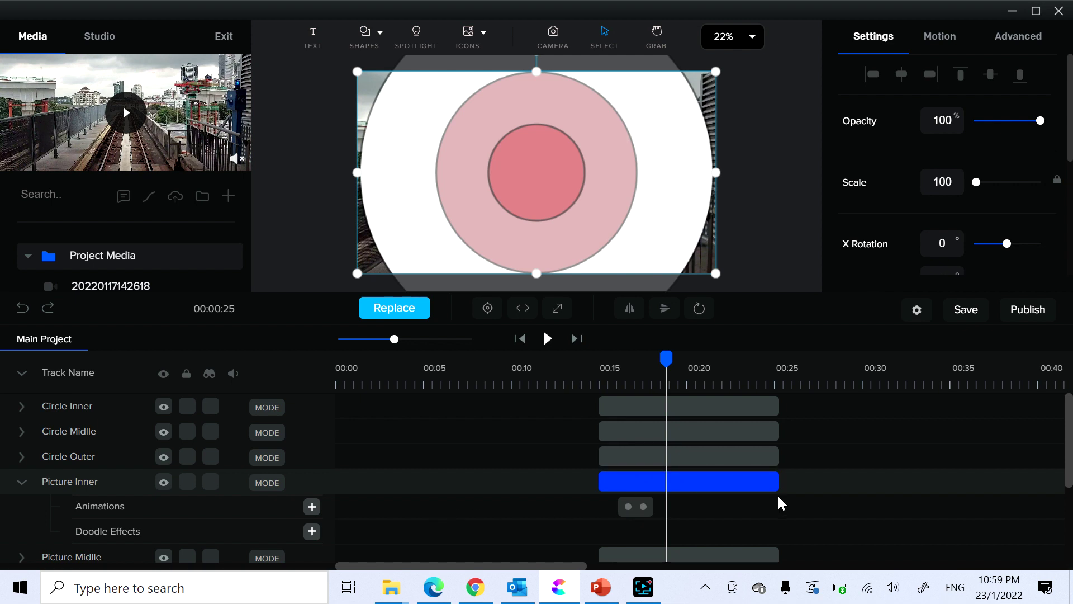
- Give Picture Midlle a clockwise Motion loop rotation and preview it around 00:20
scroll(783, 488, down, 3)
click(687, 477)
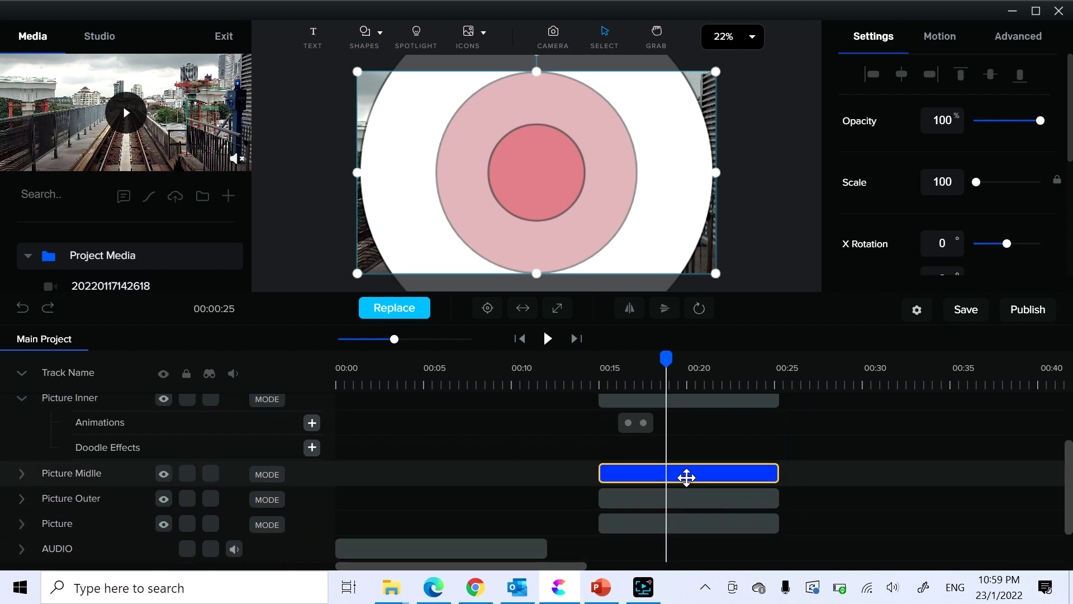
click(945, 40)
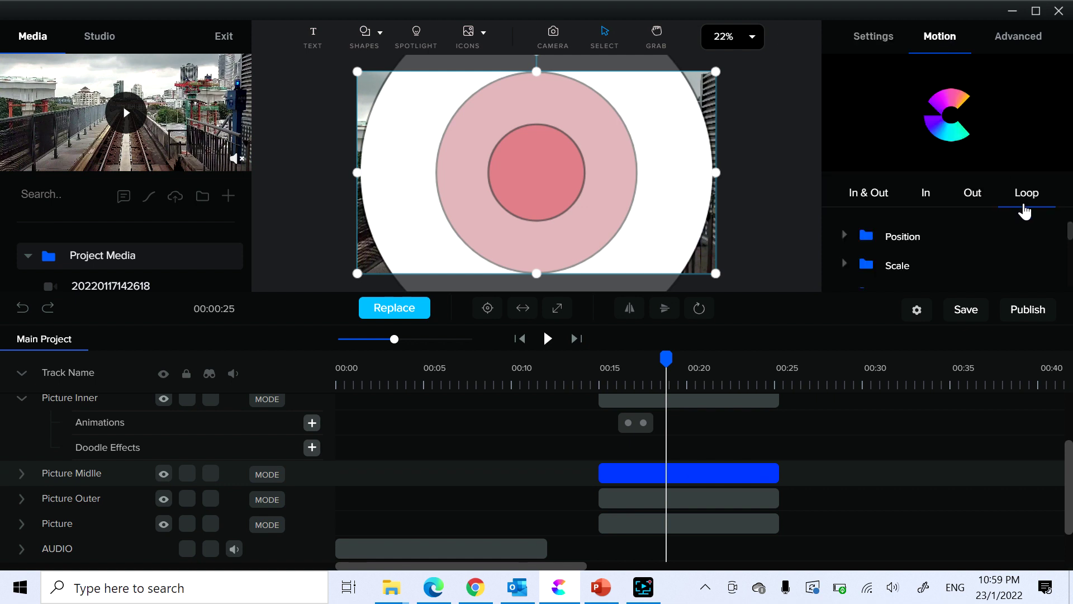
click(915, 266)
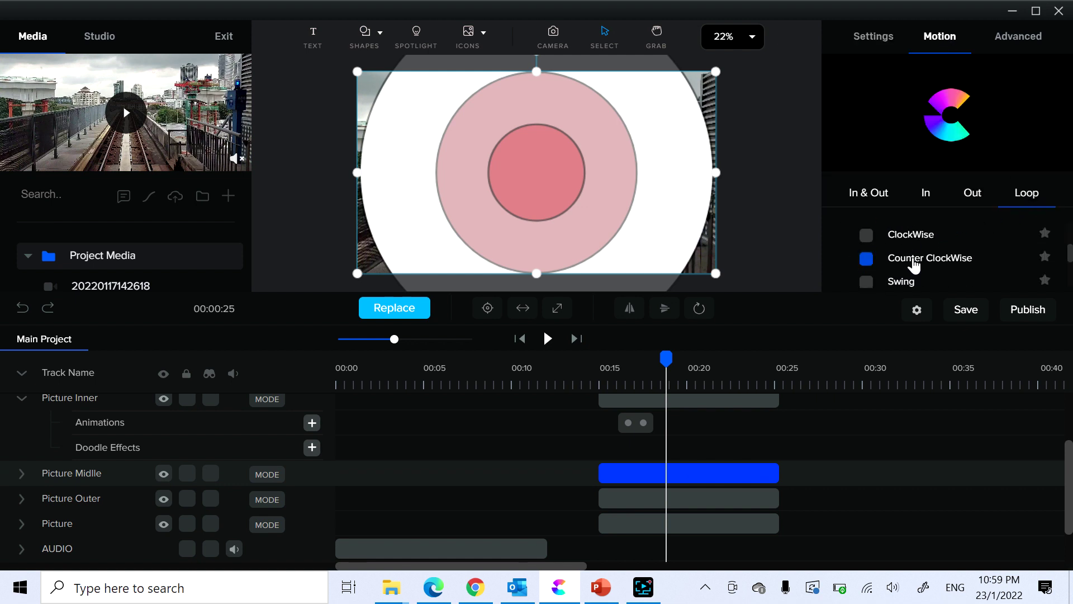
click(866, 236)
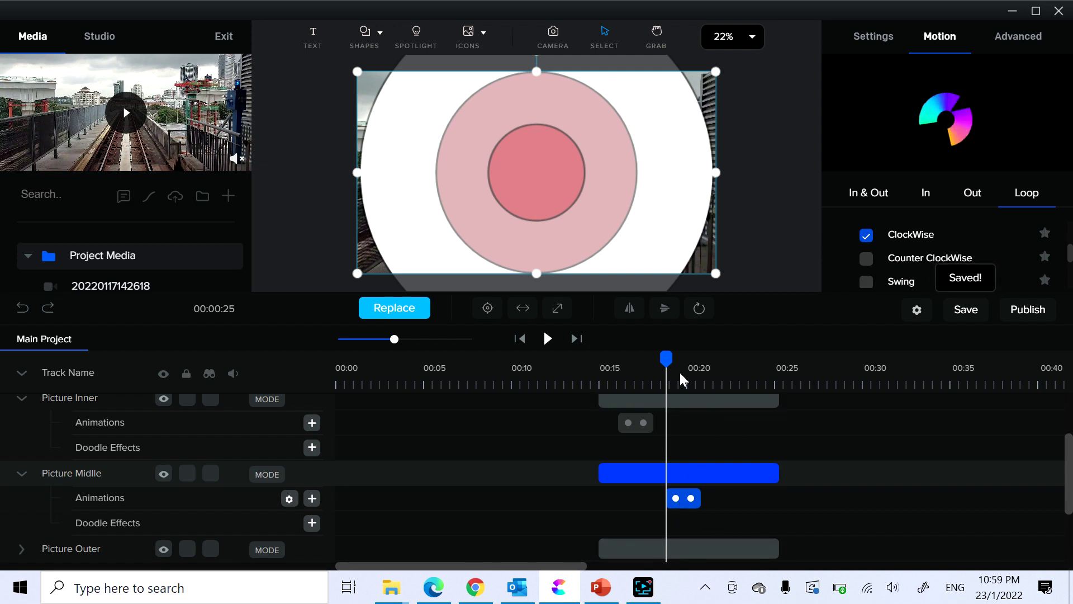
drag(666, 358, 729, 360)
click(715, 392)
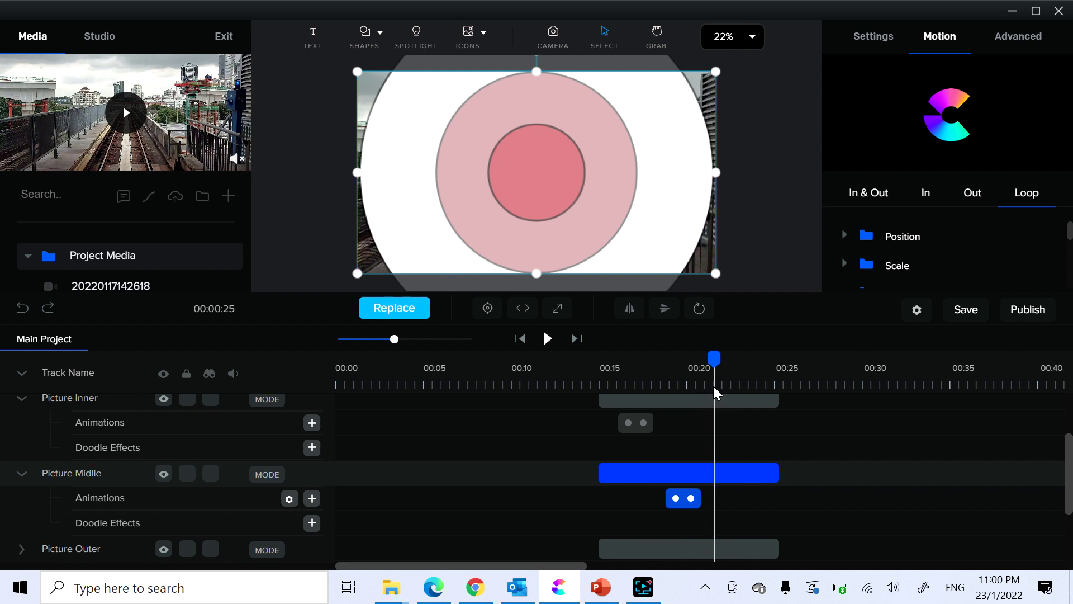
scroll(402, 551, down, 2)
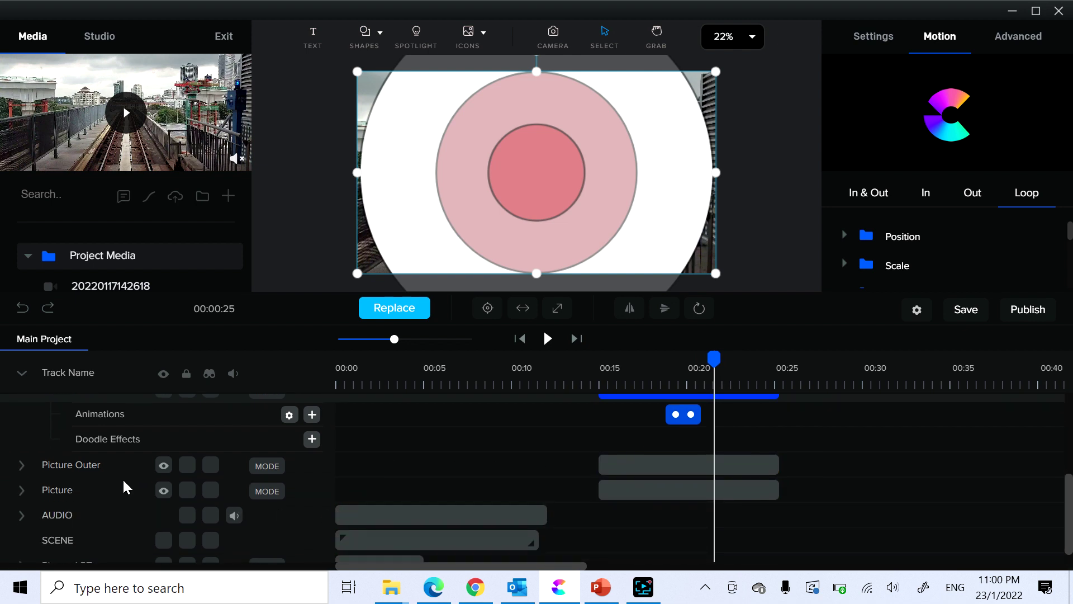
- Give Picture Outer a clockwise loop rotation starting slightly later
click(683, 461)
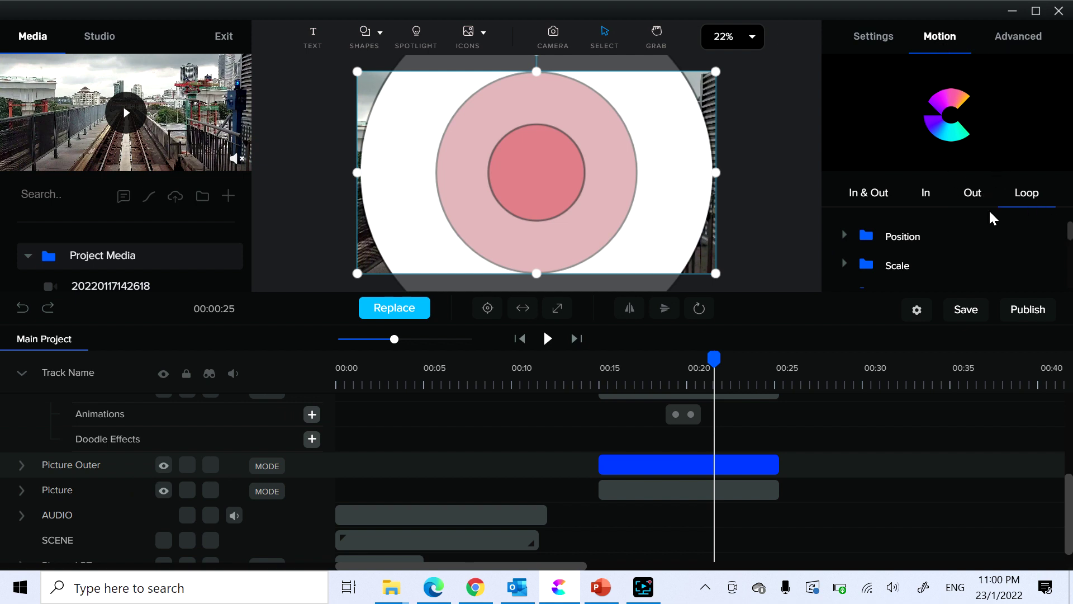
scroll(908, 271, down, 3)
click(867, 234)
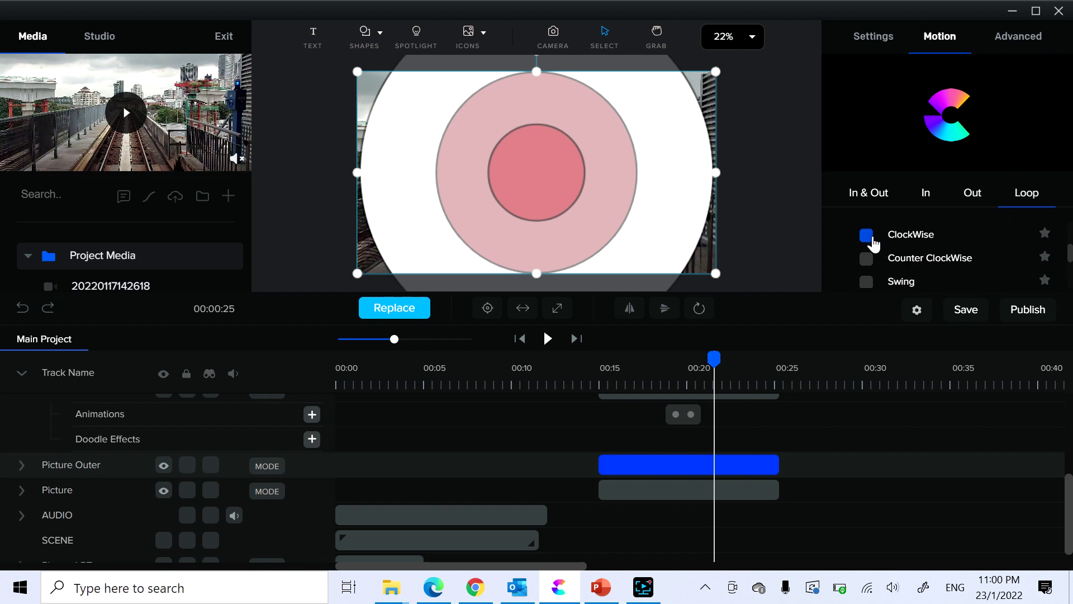
click(731, 492)
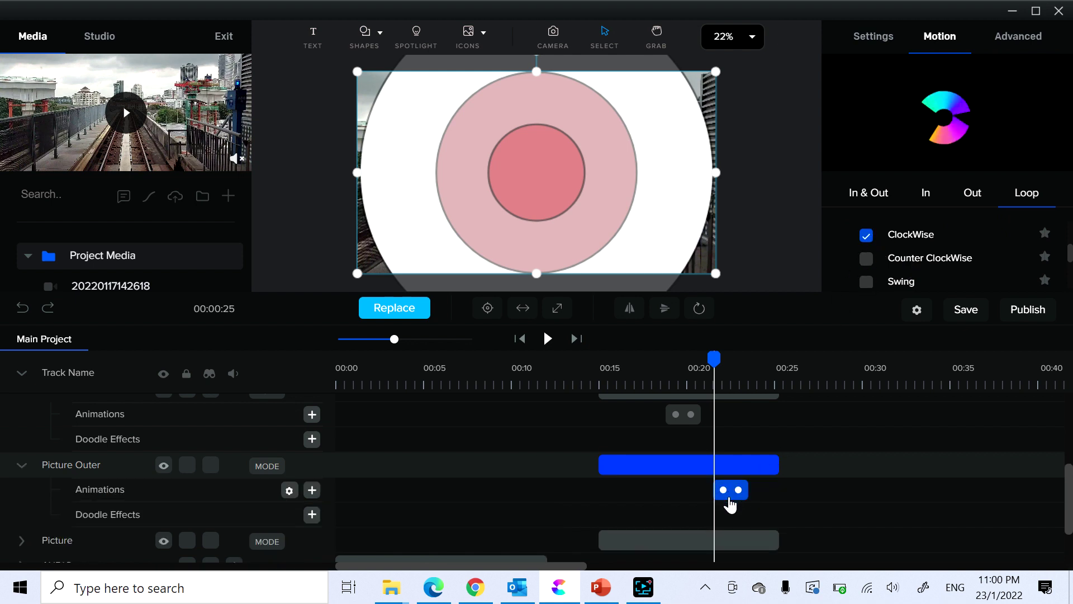
drag(730, 503, 734, 504)
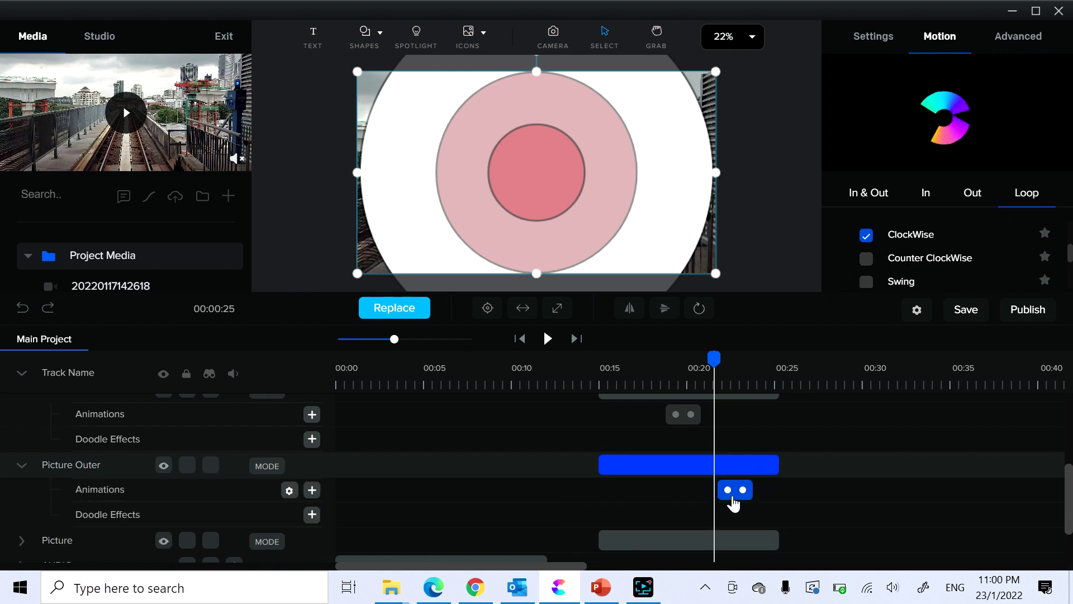
click(790, 199)
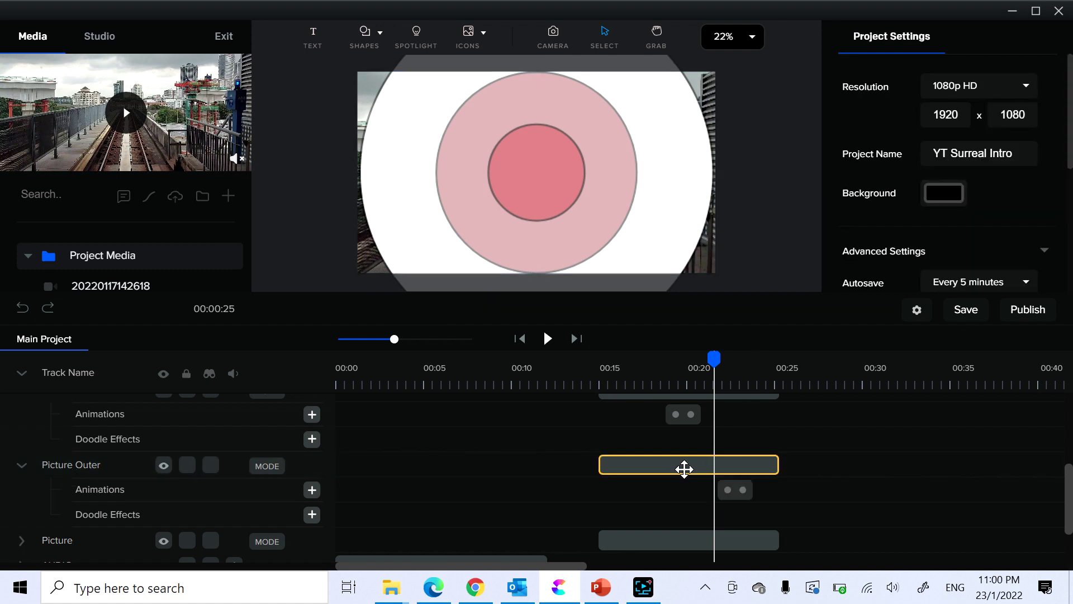
- Scale the Picture Outer photo up to 176 so it extends past the outer circle
click(684, 469)
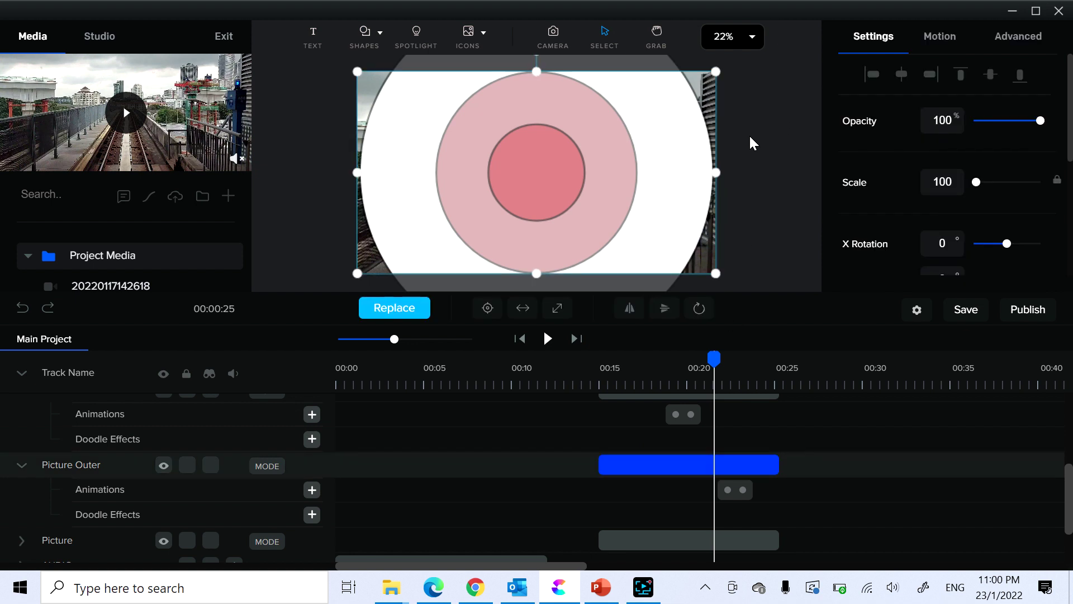
scroll(750, 137, down, 3)
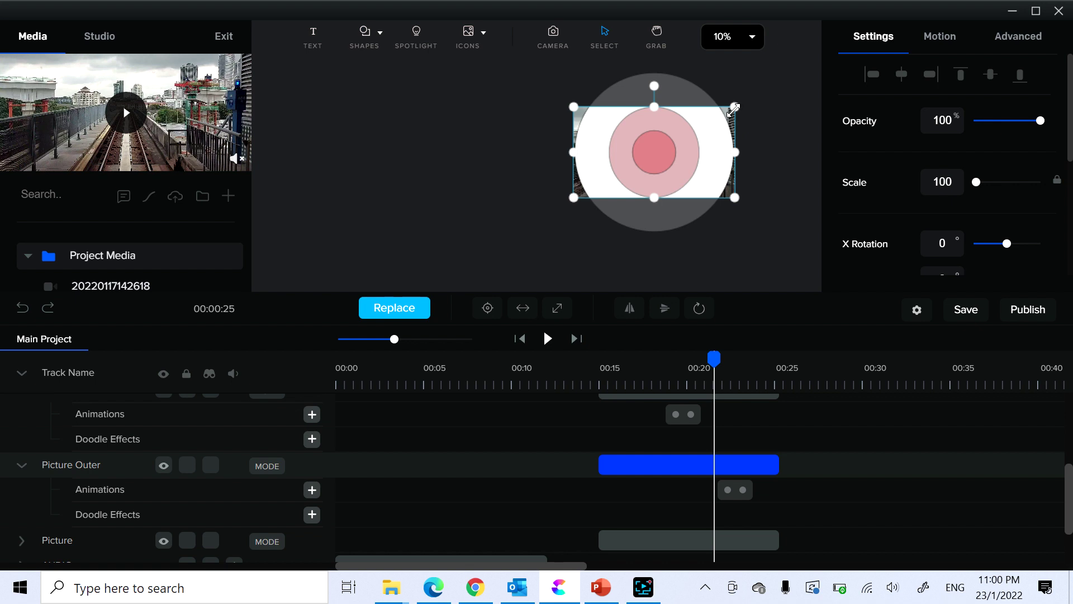
drag(736, 106, 791, 67)
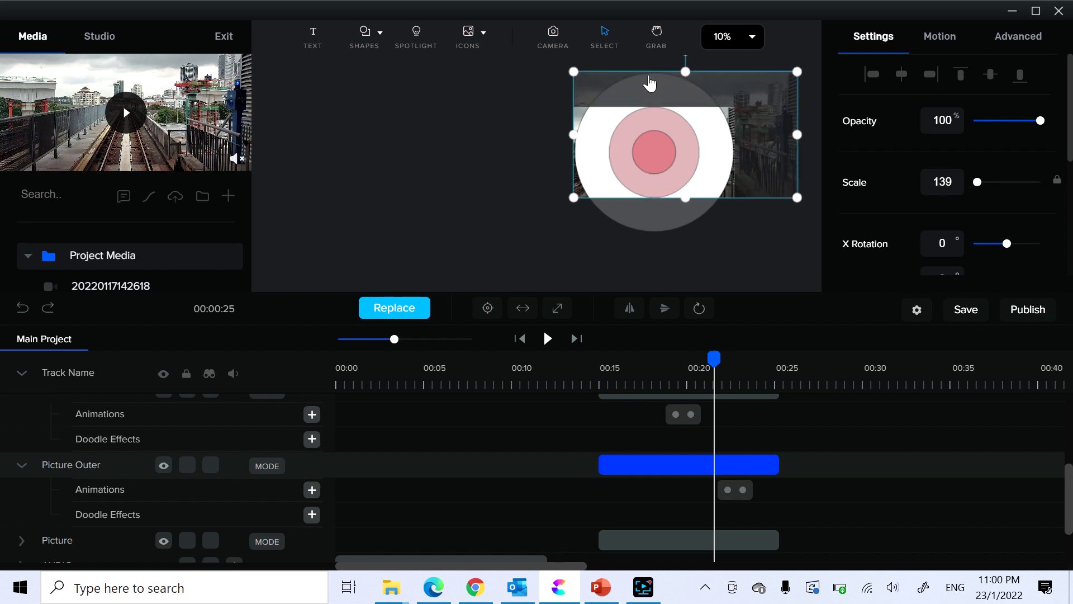
drag(574, 198, 514, 232)
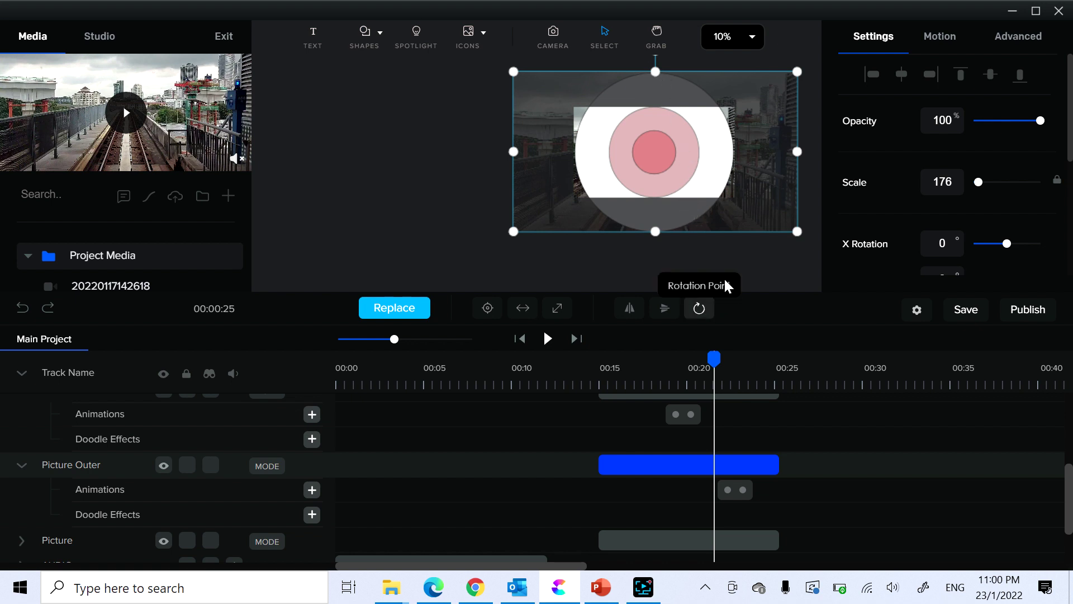
click(430, 142)
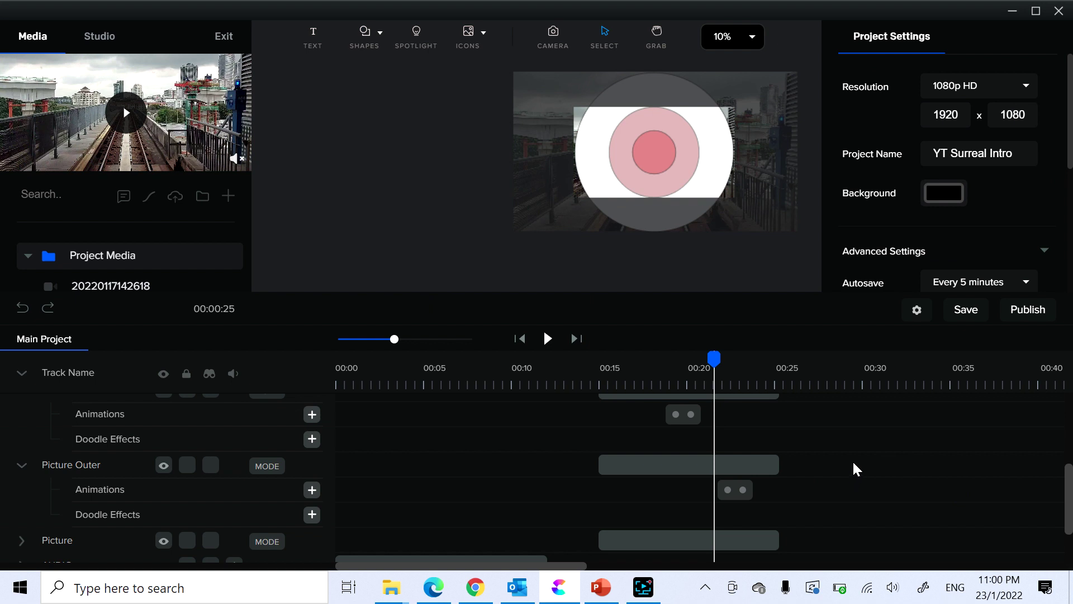
click(650, 539)
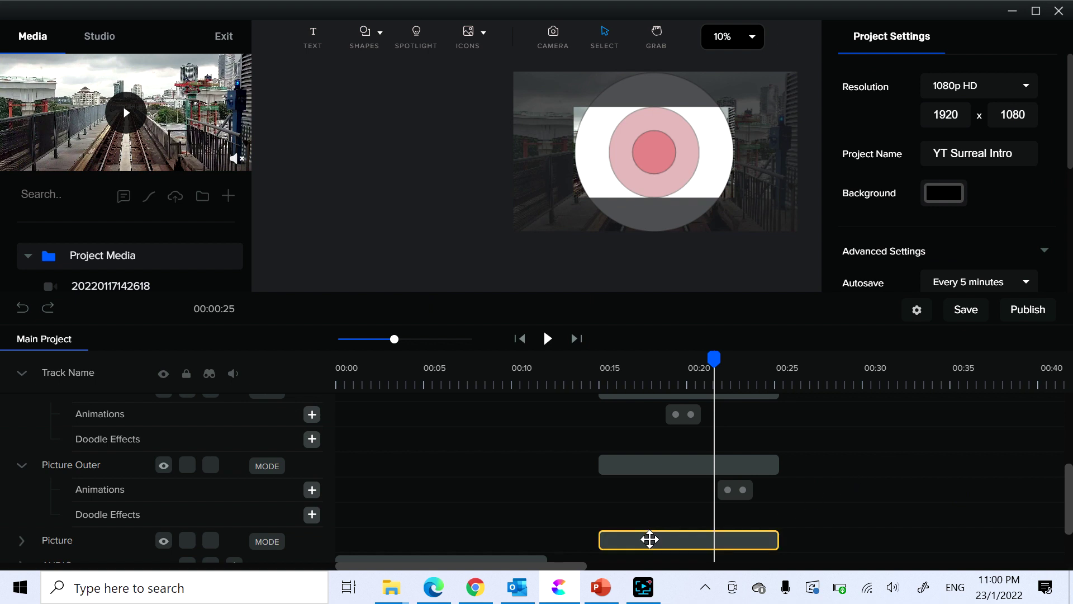
click(650, 539)
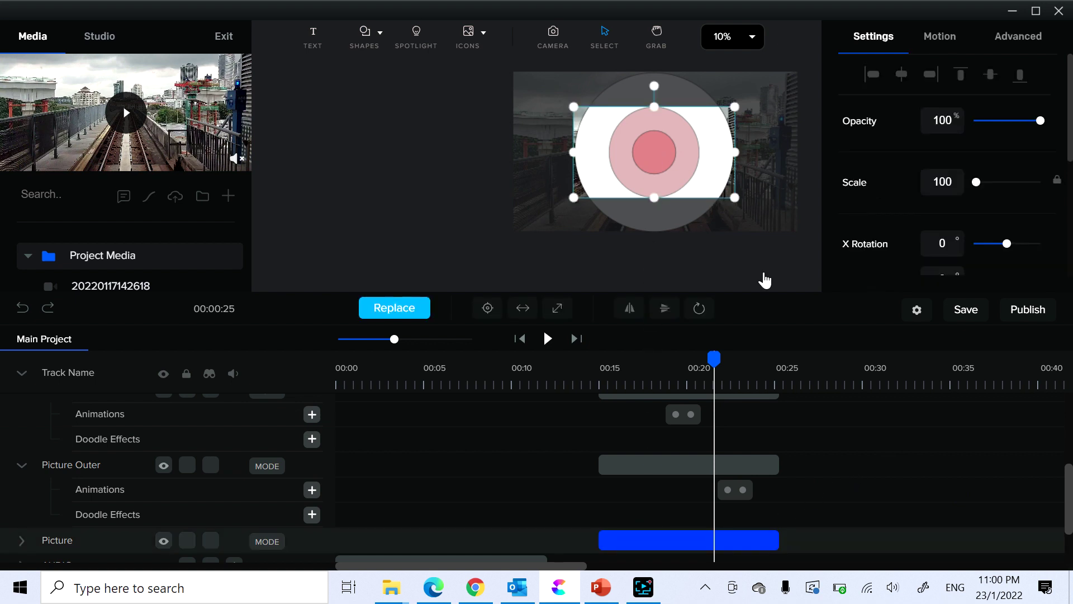
drag(1063, 491, 1071, 430)
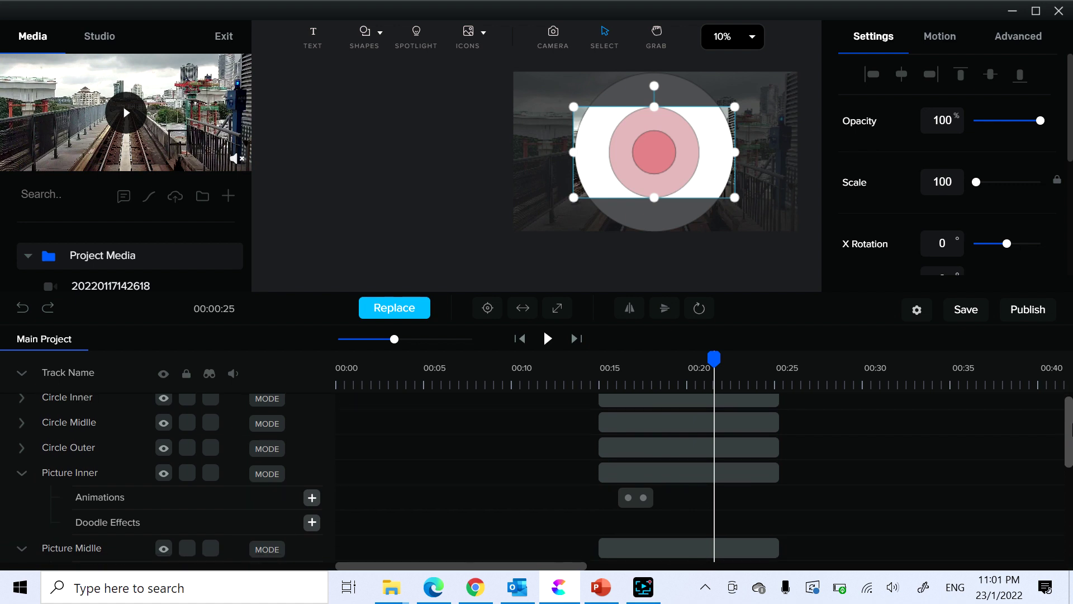
- Collapse the three picture tracks and mask Picture Outer with Circle Outer
click(34, 520)
click(22, 497)
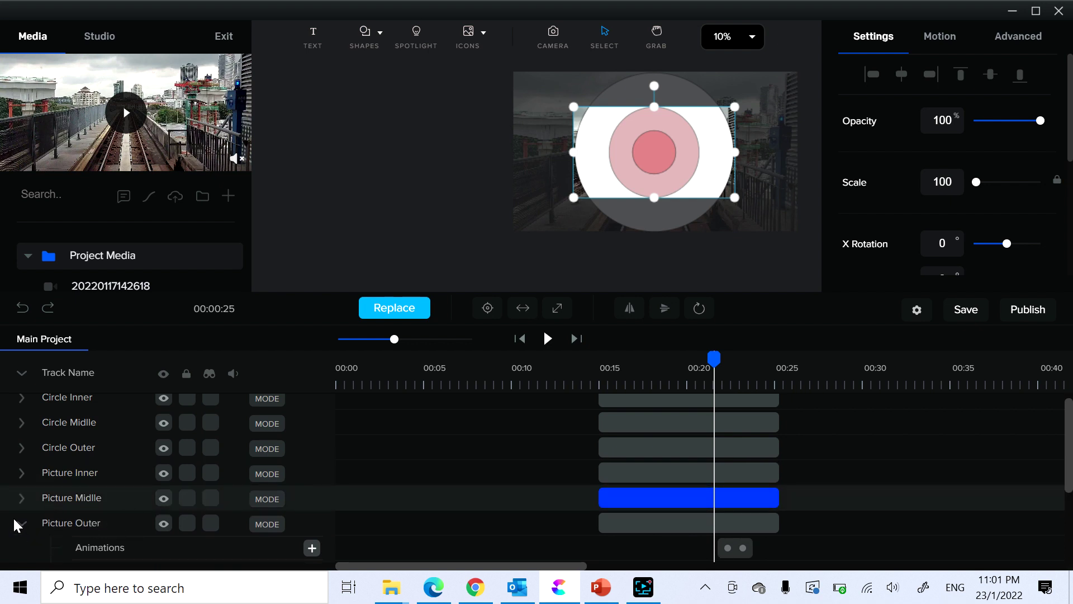
click(84, 523)
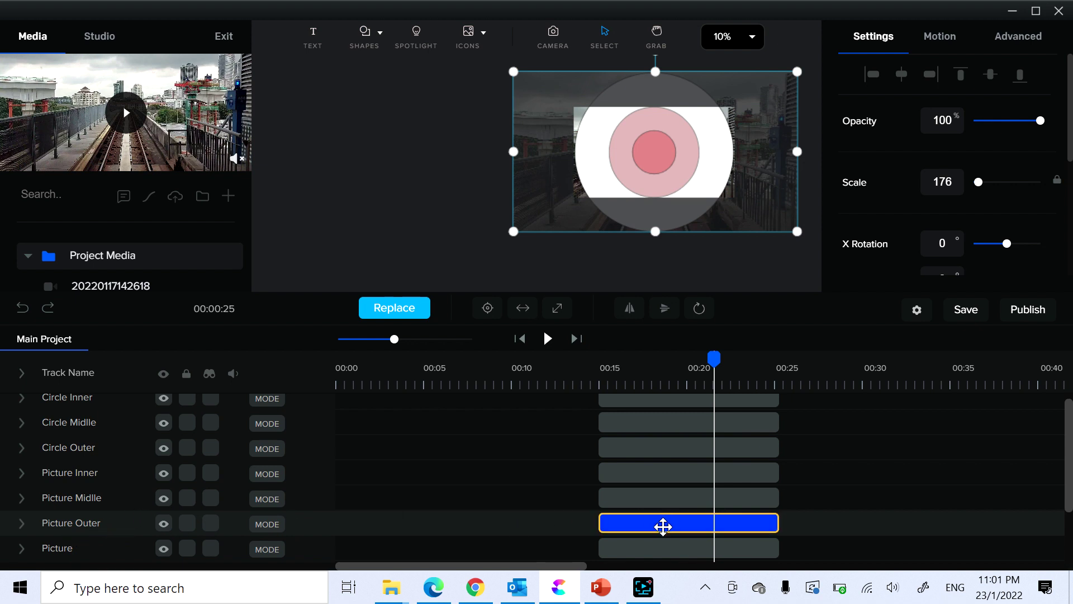
click(743, 526)
right_click(743, 527)
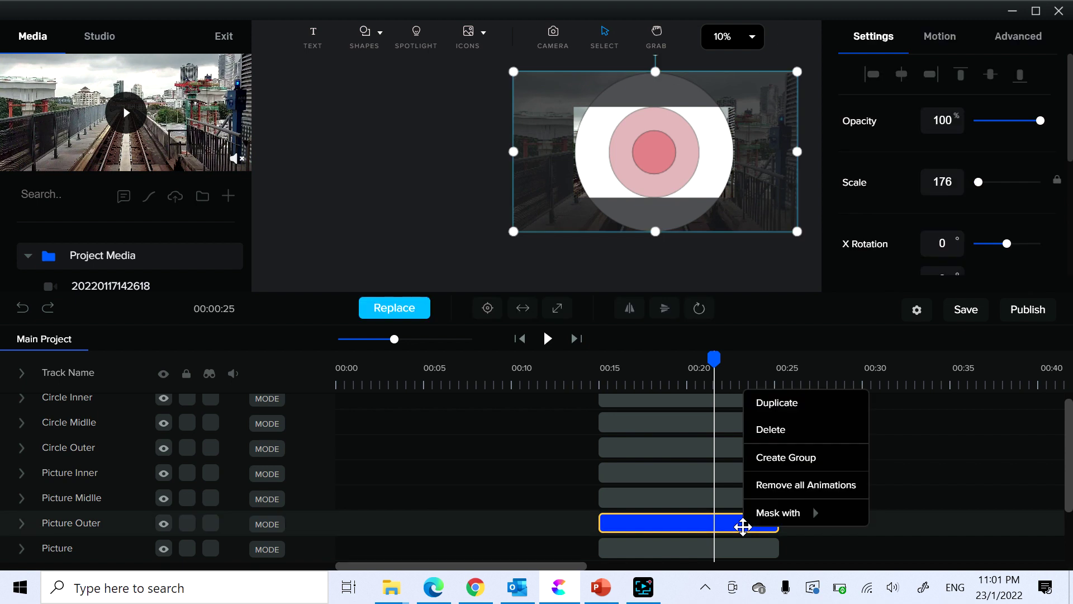
mouse_move(783, 513)
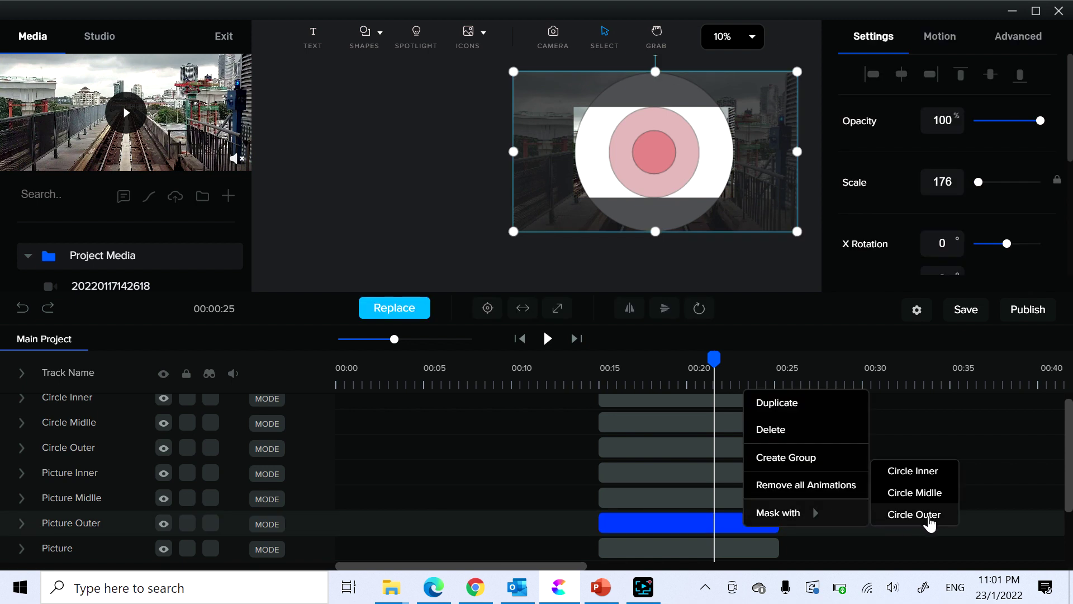
click(928, 516)
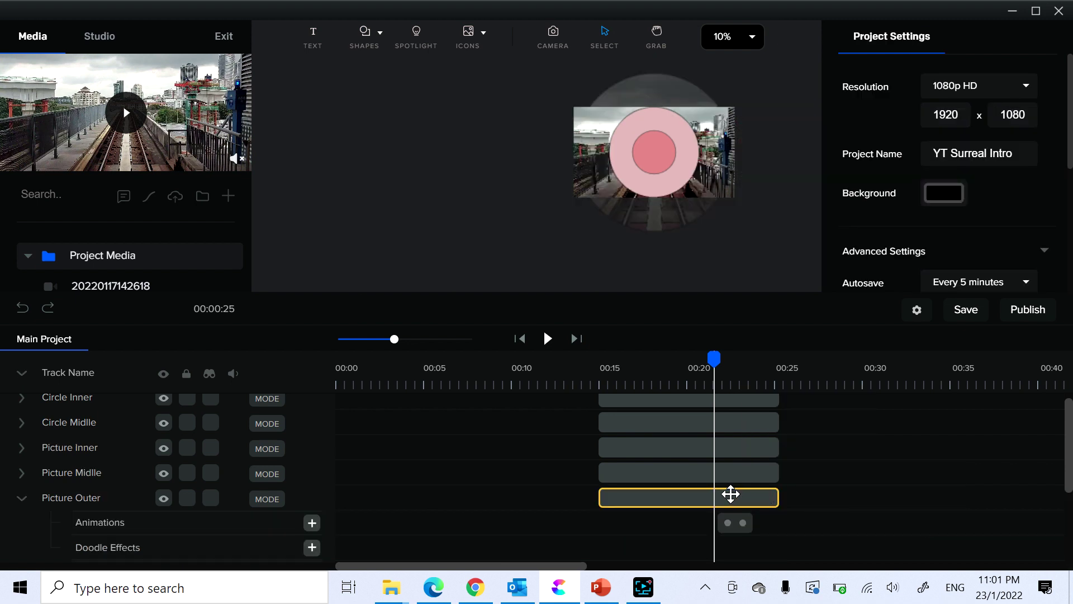
- Mask Picture Midlle with Circle Midlle and Picture Inner with Circle Inner
click(738, 471)
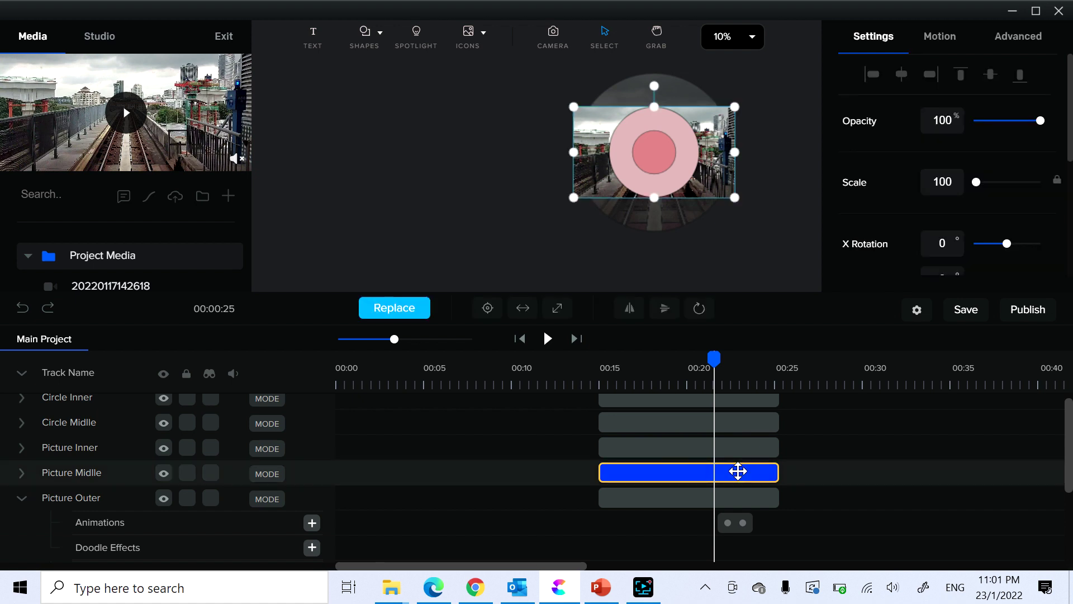
right_click(738, 471)
mouse_move(791, 464)
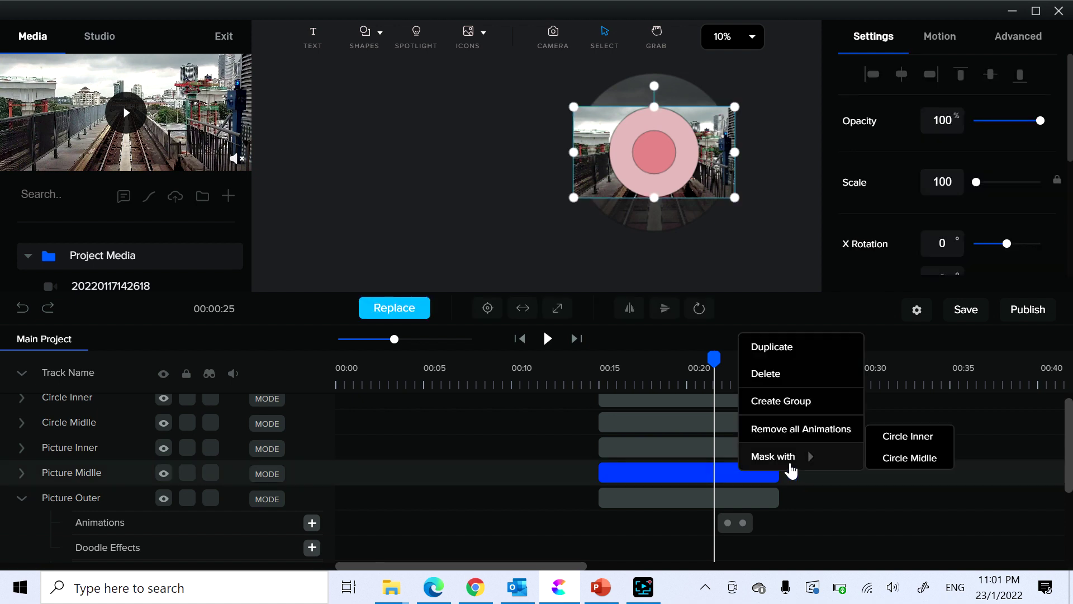
click(910, 458)
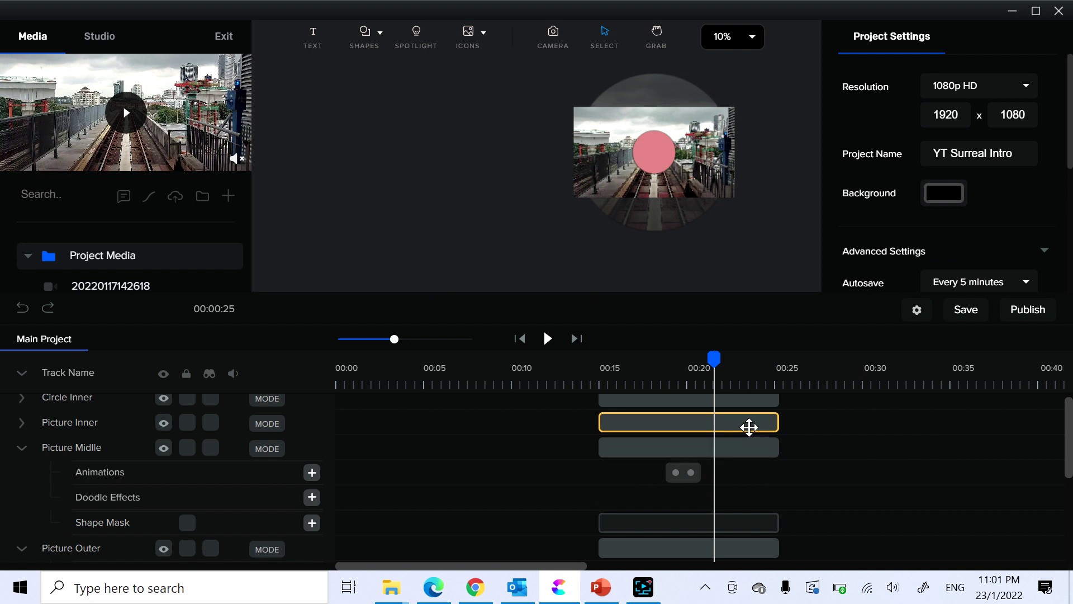
click(749, 427)
right_click(749, 427)
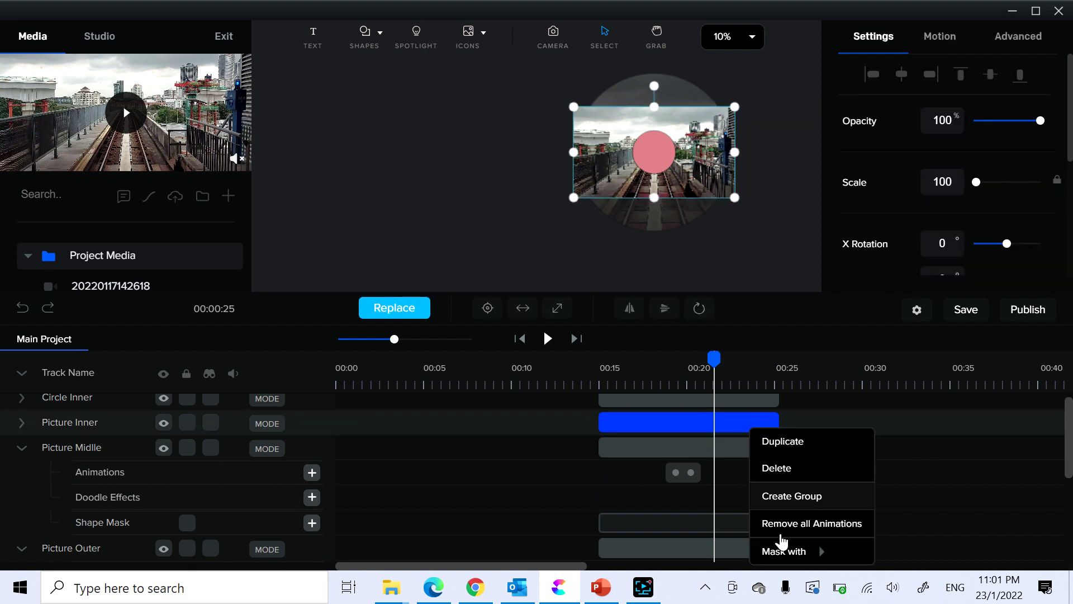
mouse_move(791, 554)
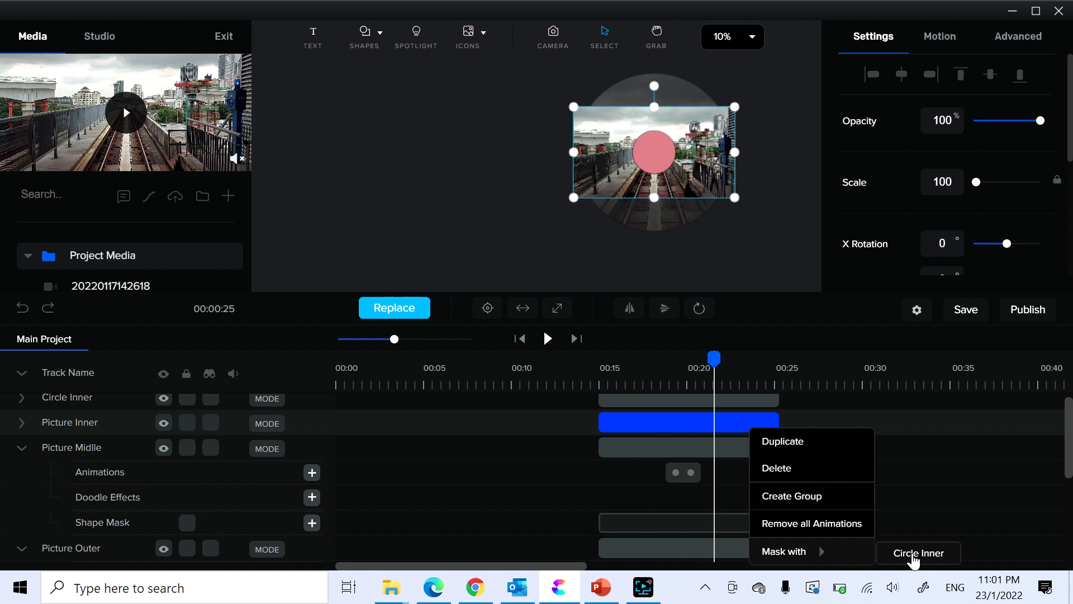
click(914, 554)
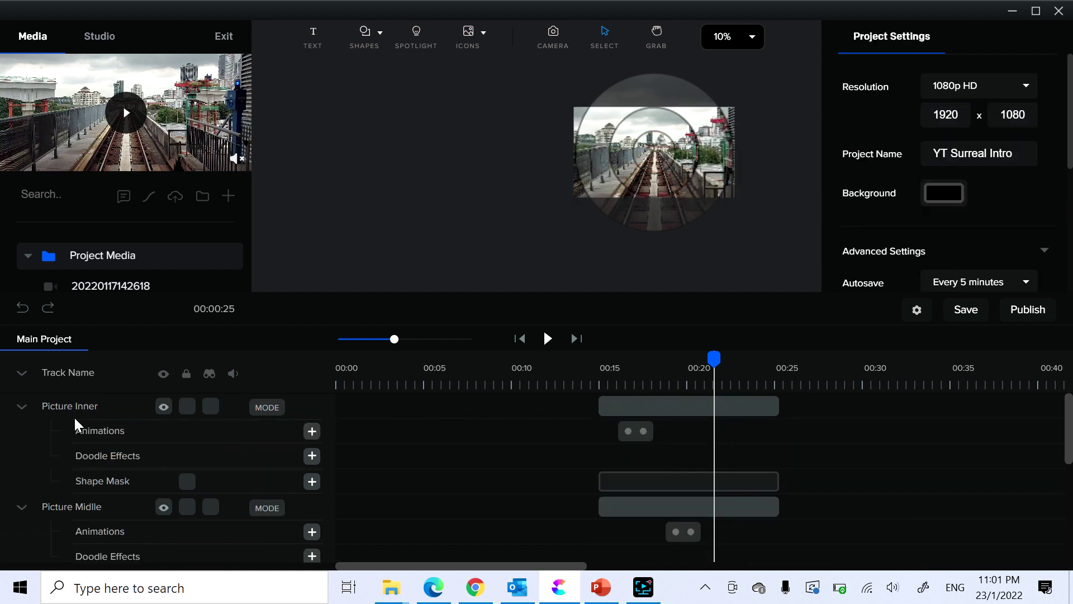
- Set the preview zoom to Fit to Screen and play back from about 00:14
click(594, 385)
click(753, 38)
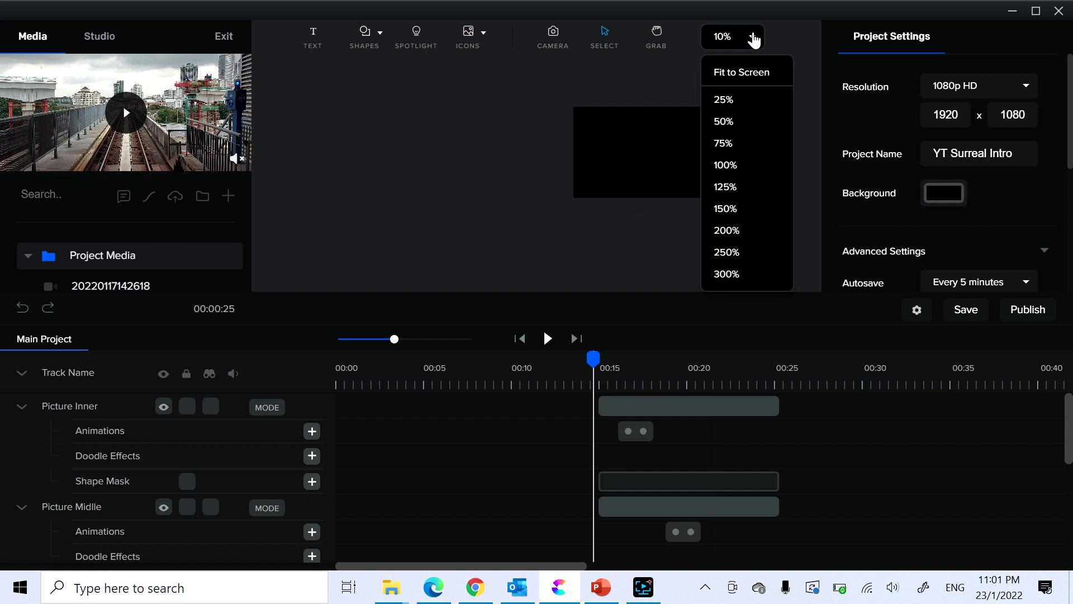
click(746, 74)
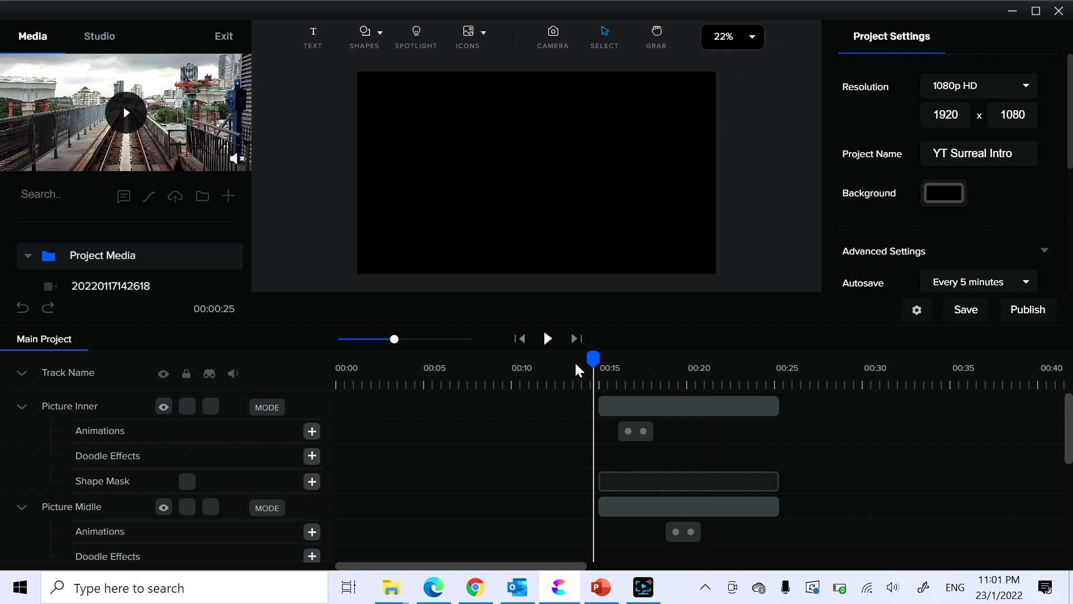
click(548, 339)
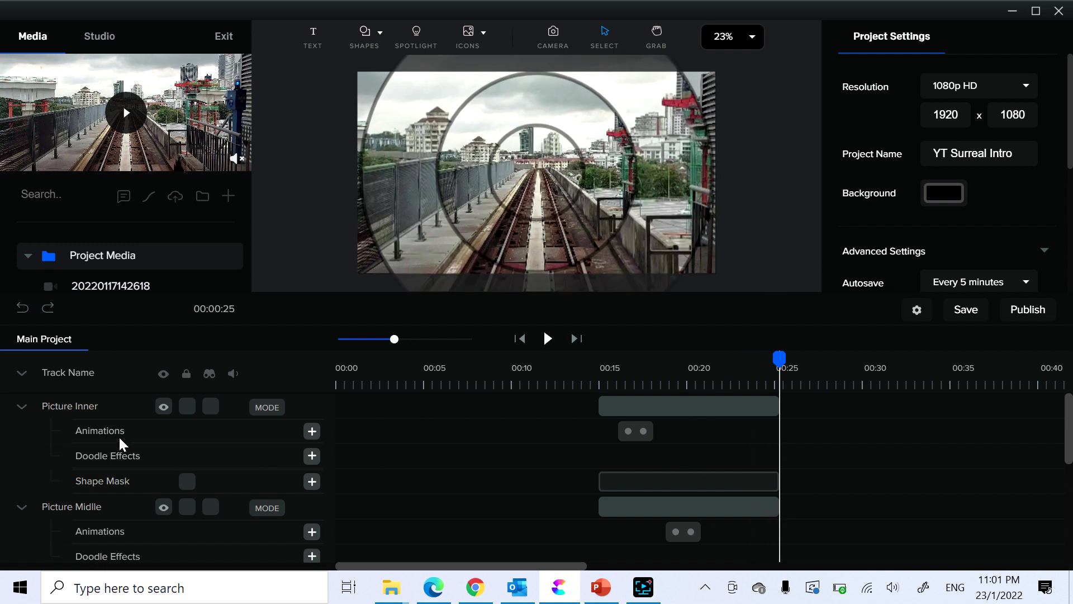
- Collapse the Picture Inner, Picture Midlle and Picture Outer tracks
click(21, 414)
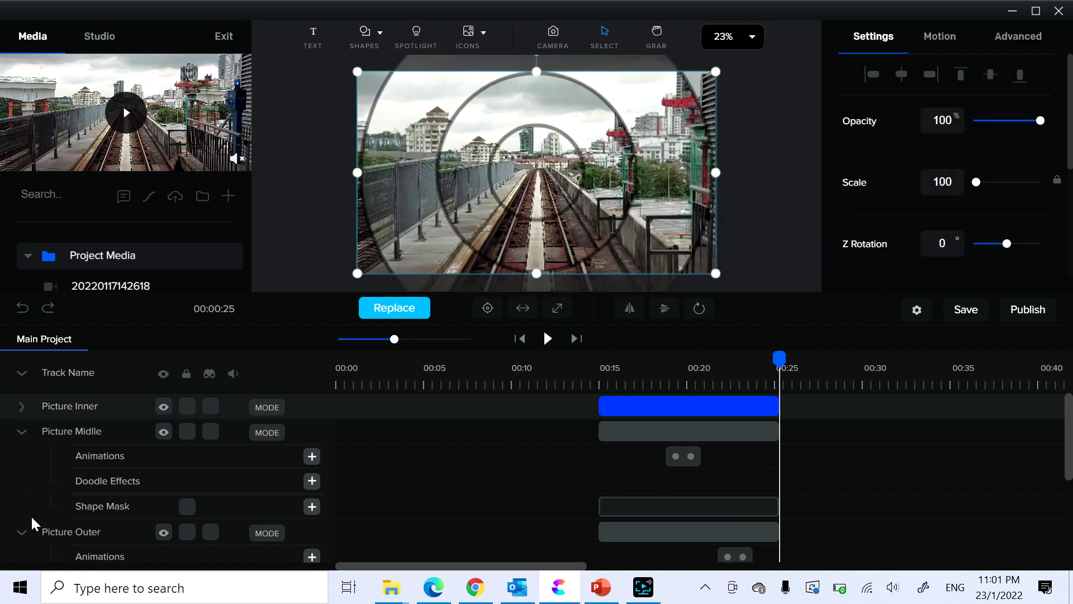
click(22, 438)
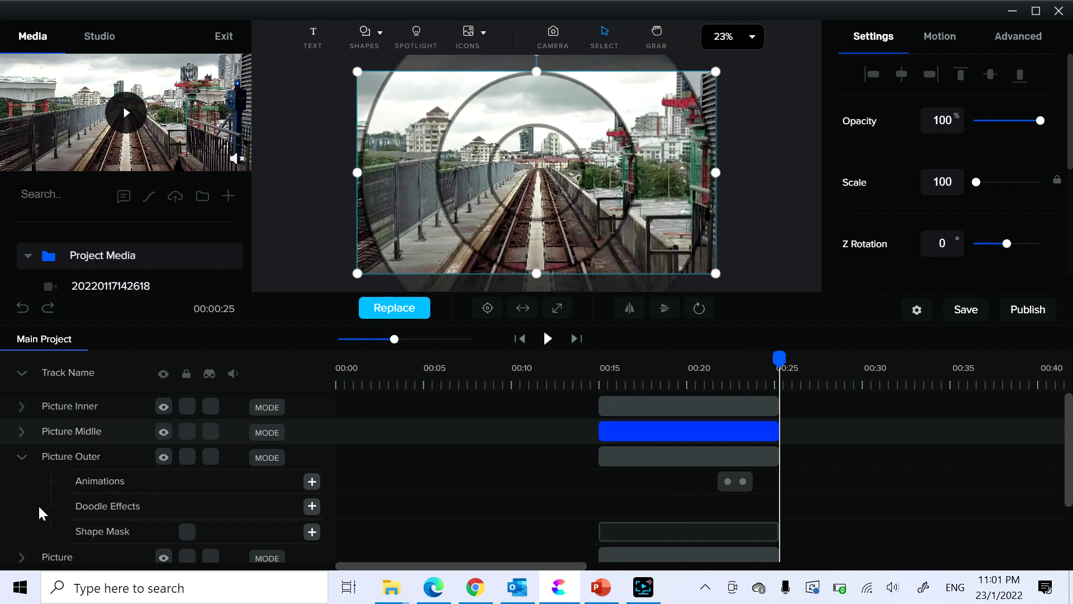
click(22, 459)
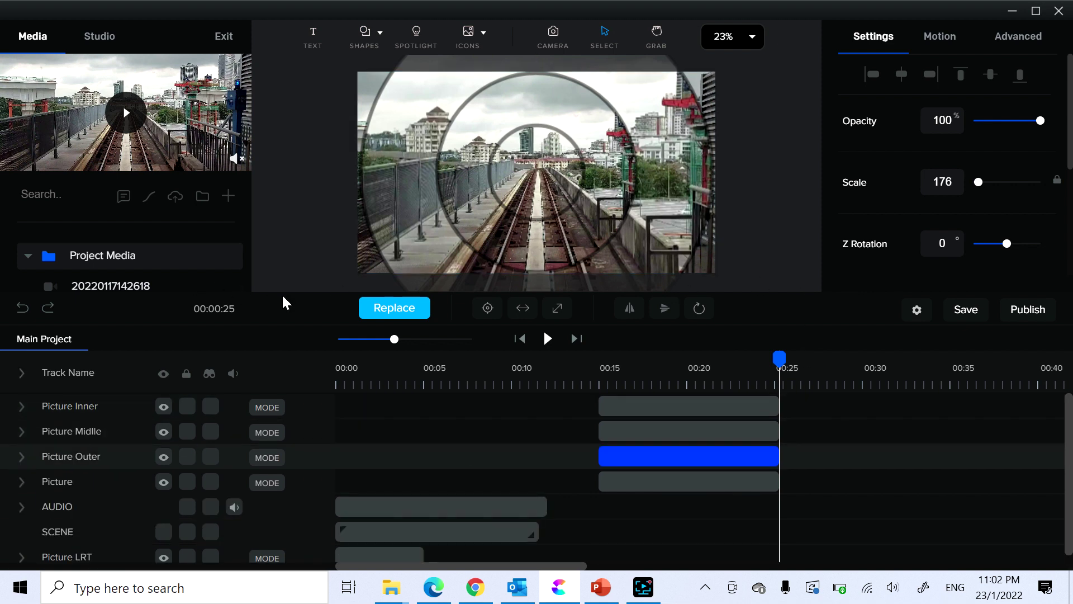
- Add the Ara LRT Station clip from the media list as a new track at 00:25
drag(273, 351, 280, 304)
drag(108, 341, 563, 177)
drag(731, 372, 780, 492)
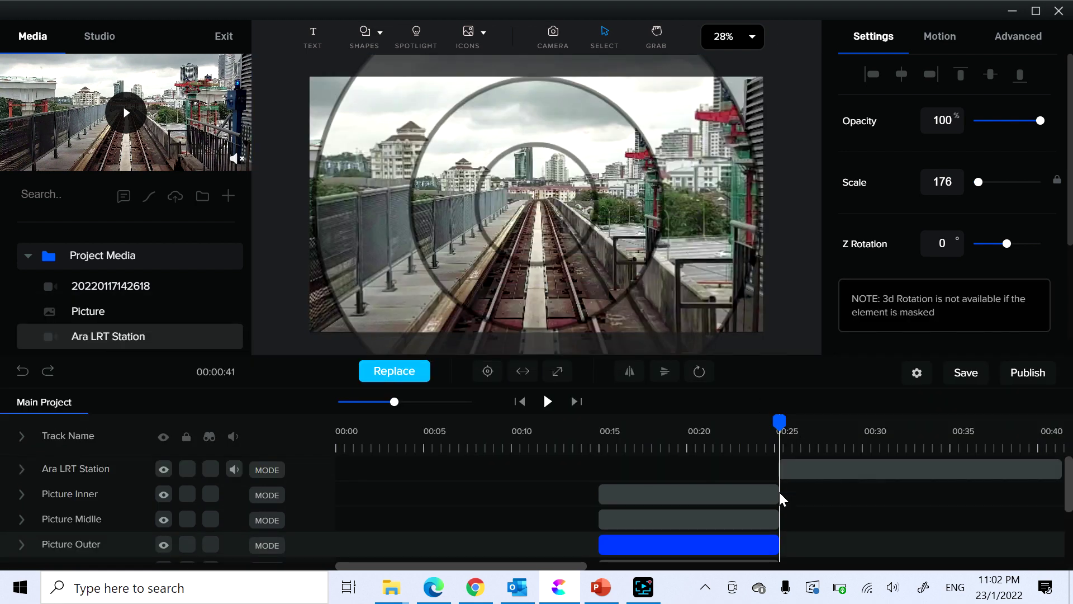
click(784, 467)
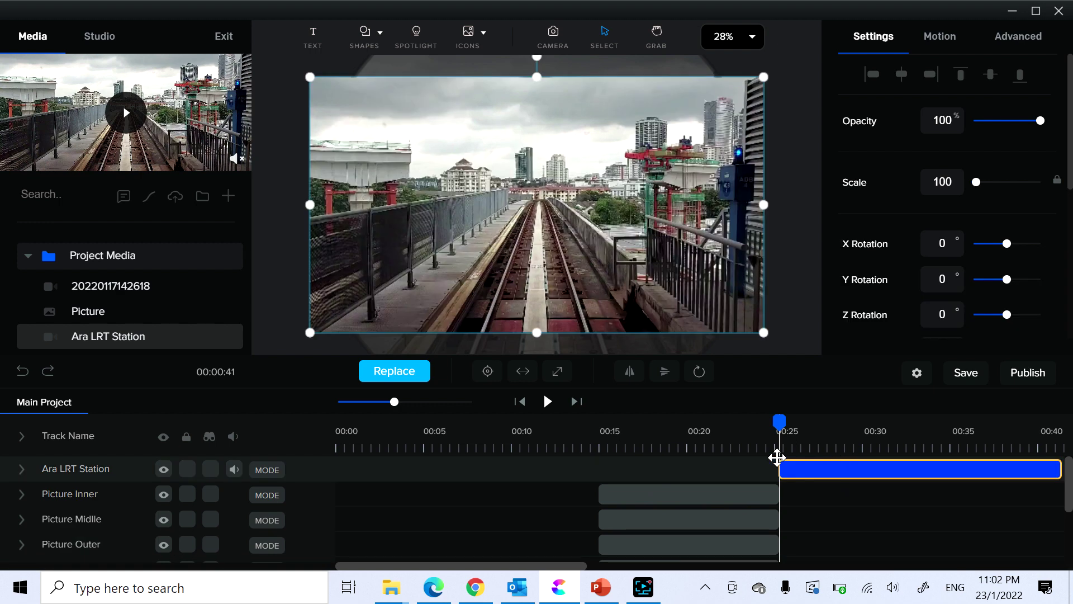
- Scrub into the Ara LRT Station clip, then play back from about 00:14.5
click(592, 447)
click(834, 448)
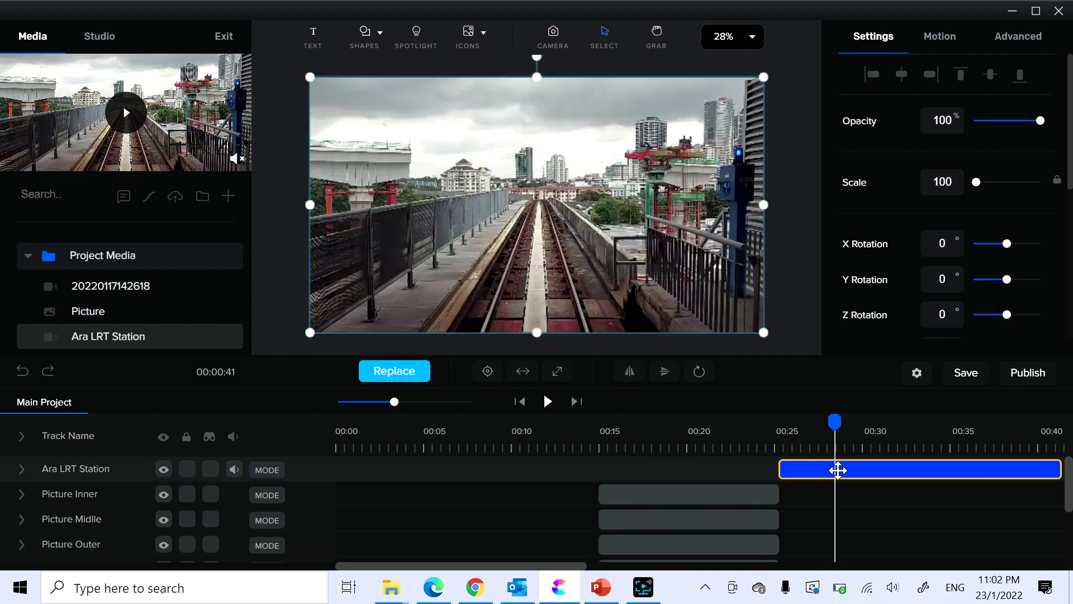
click(838, 470)
click(838, 471)
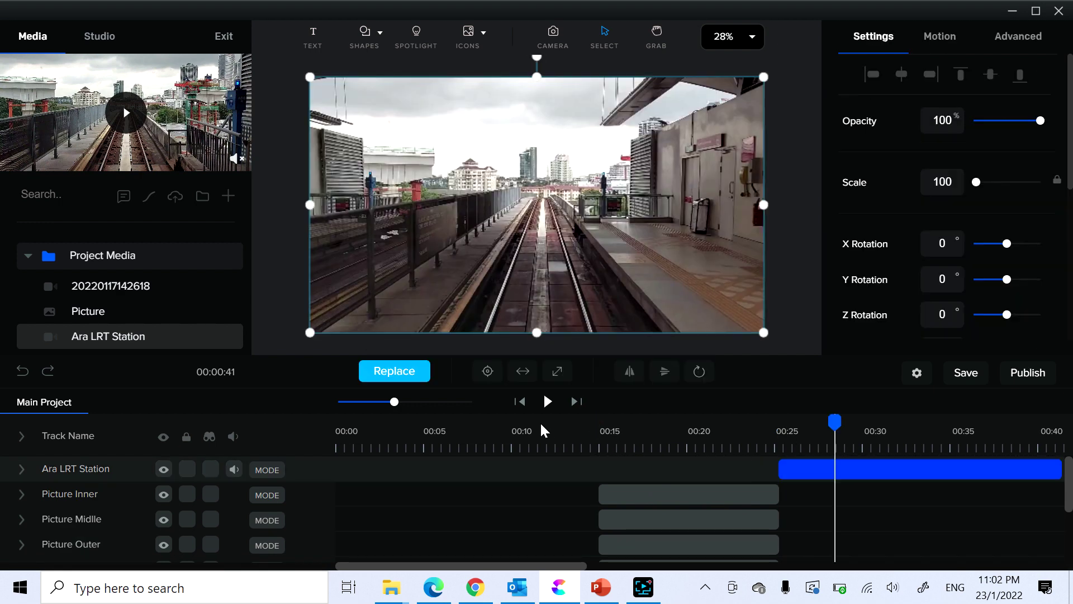
click(590, 454)
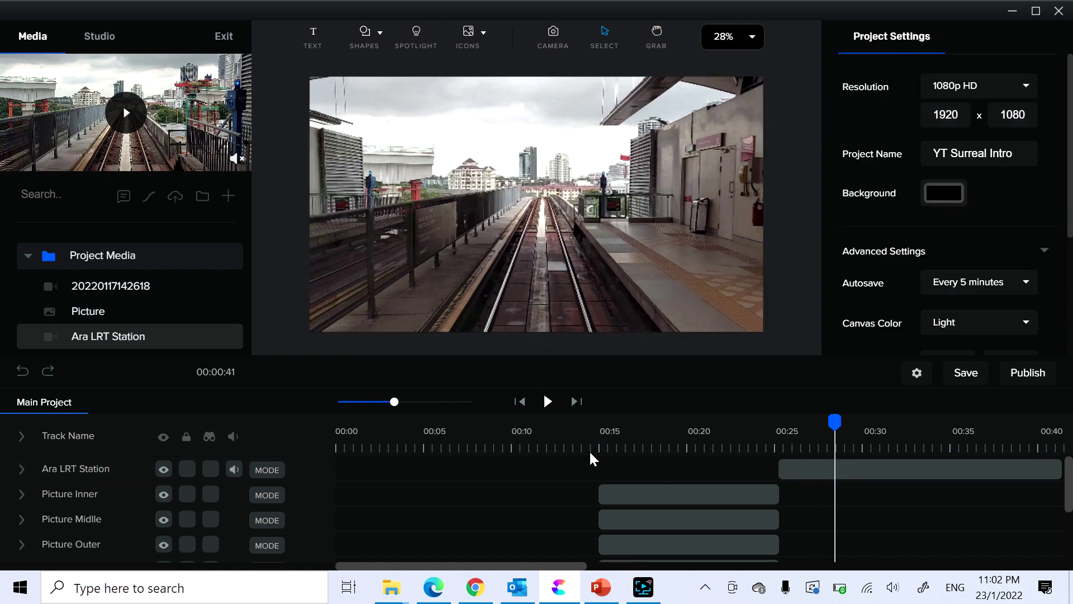
click(594, 451)
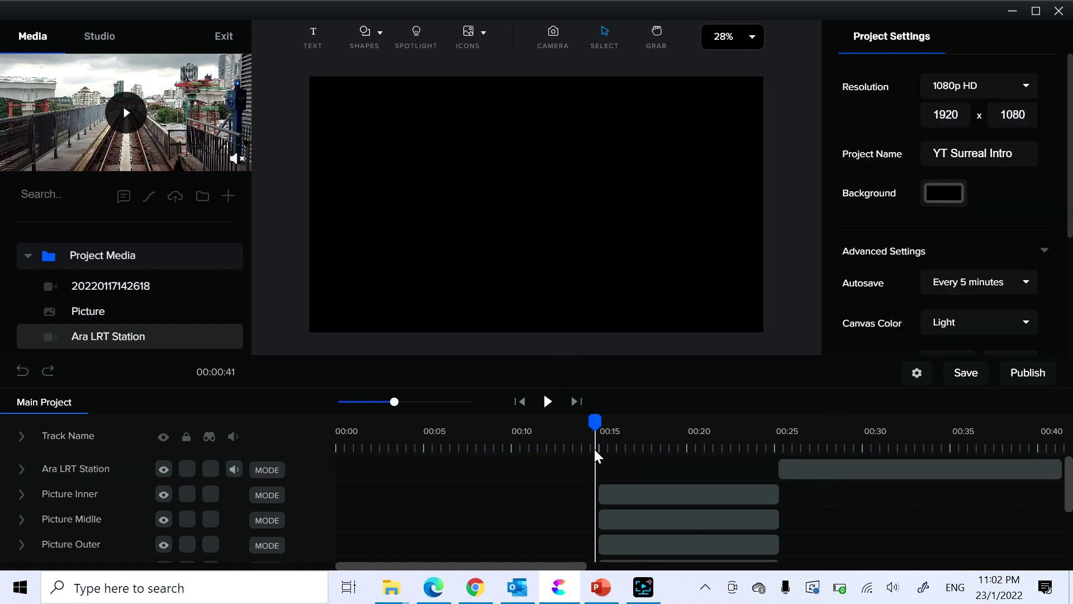
click(547, 403)
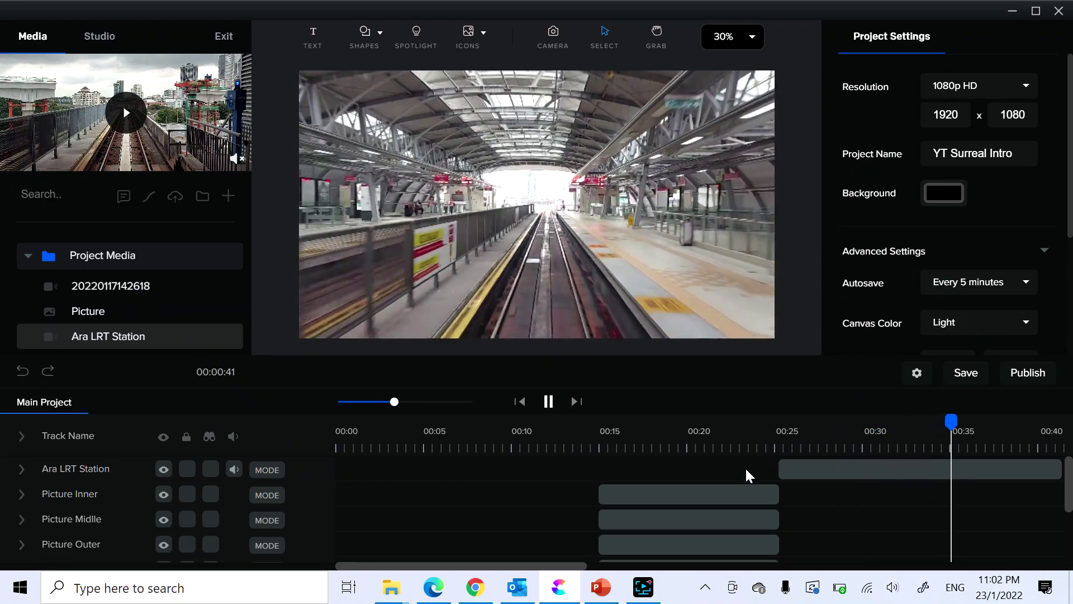
click(547, 401)
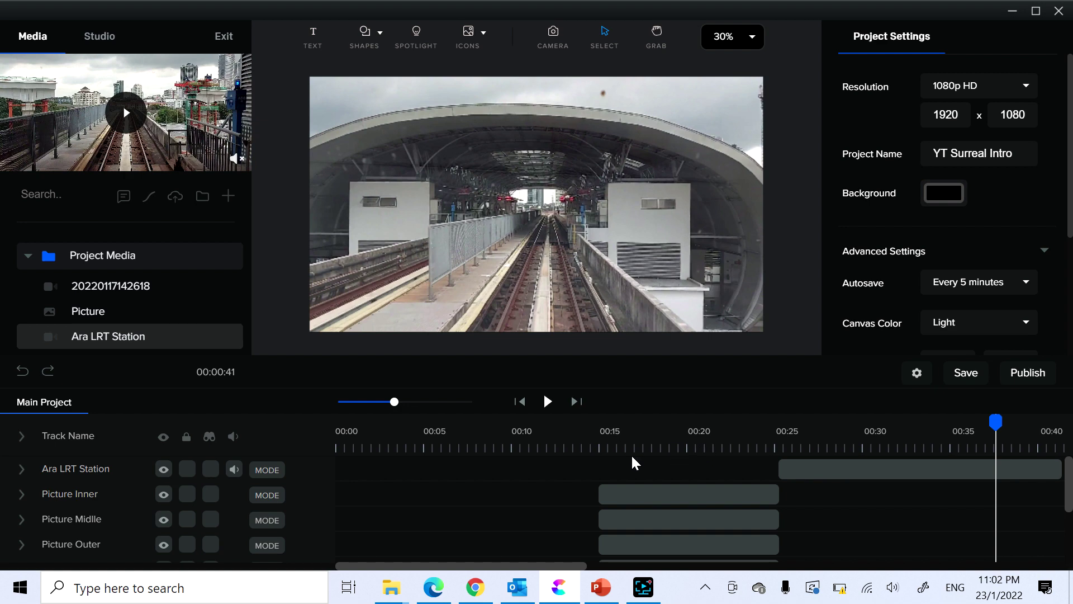
click(692, 450)
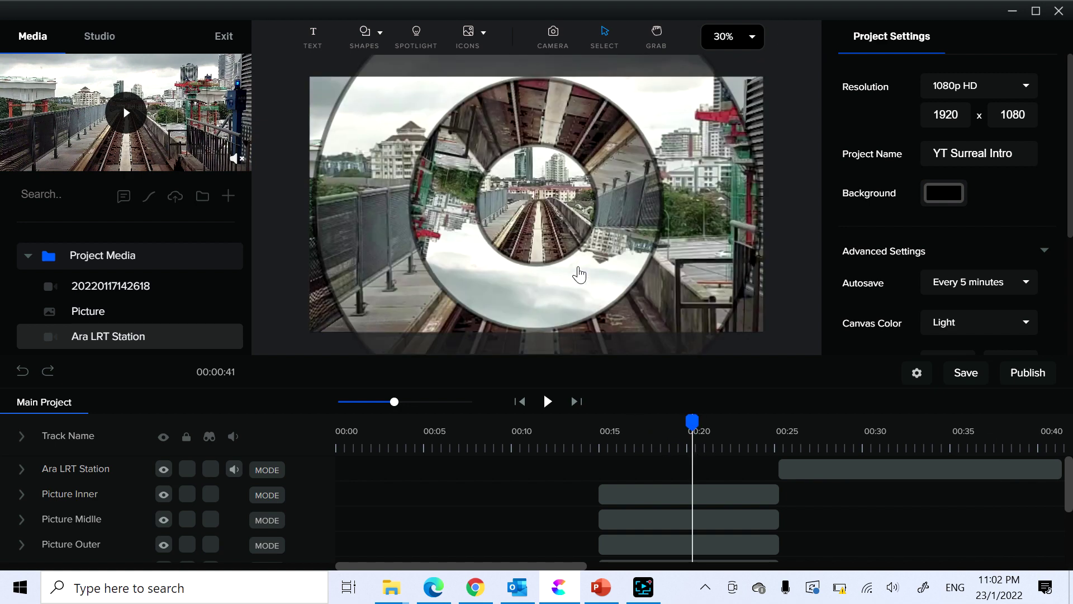
drag(693, 425, 692, 425)
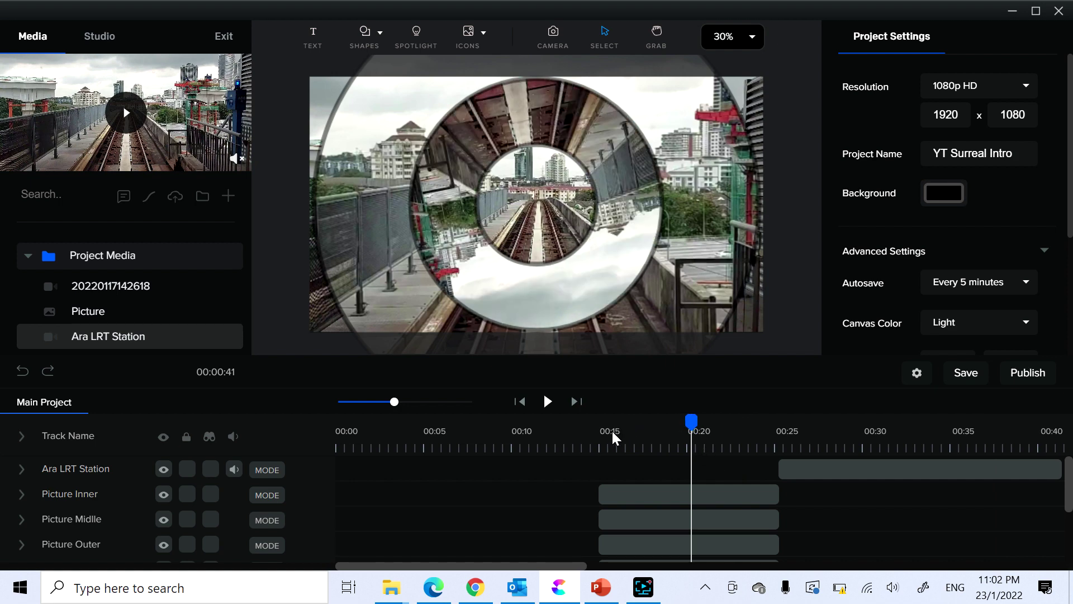
click(602, 431)
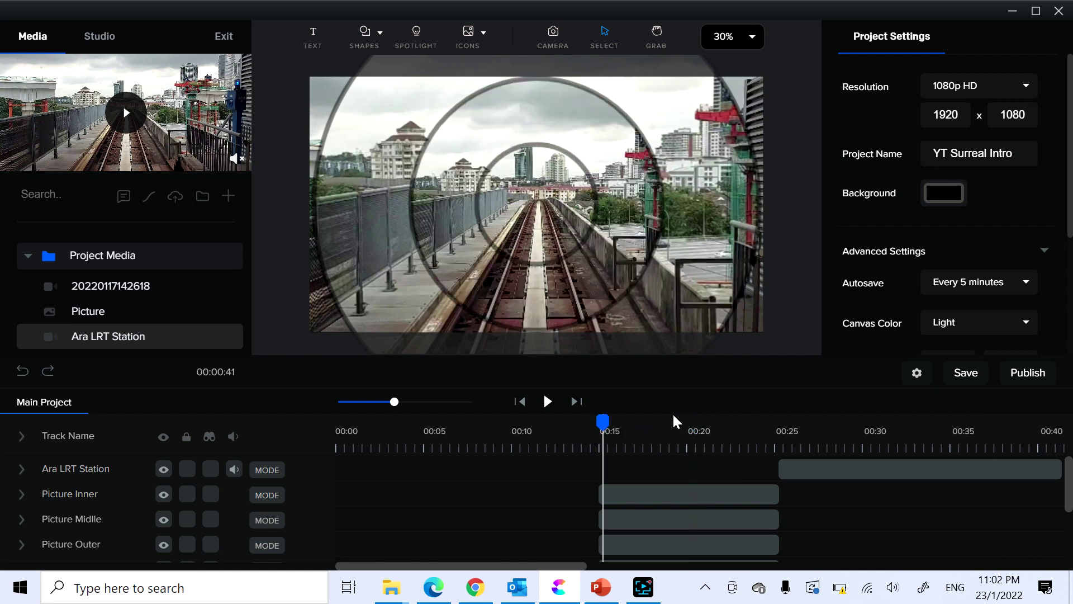